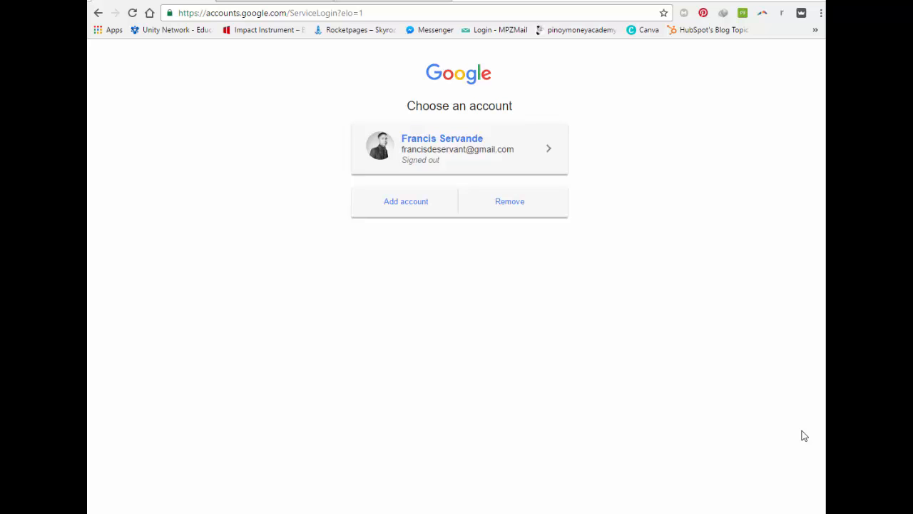
# Go to the blogger.com website in place of the Google account chooser page.
pyautogui.click(377, 12)
pyautogui.moveTo(367, 12); pyautogui.dragTo(170, 12)
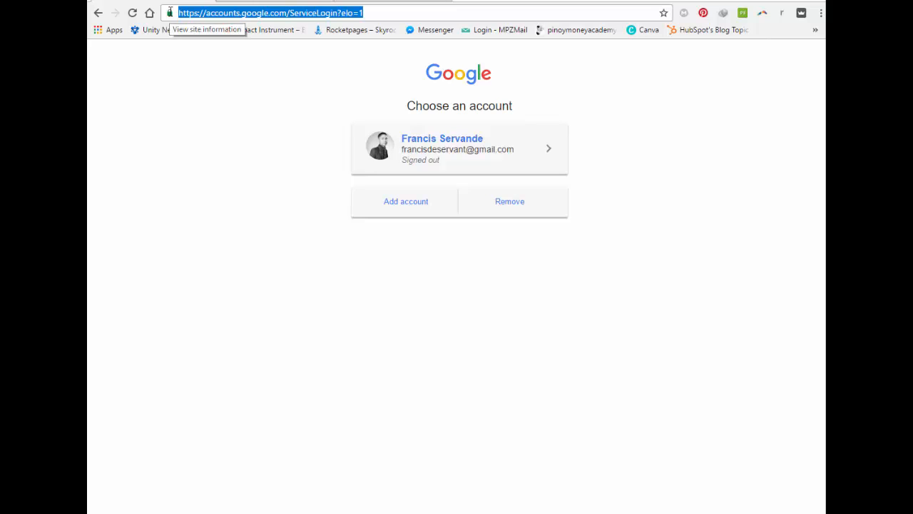
pyautogui.write('bl')
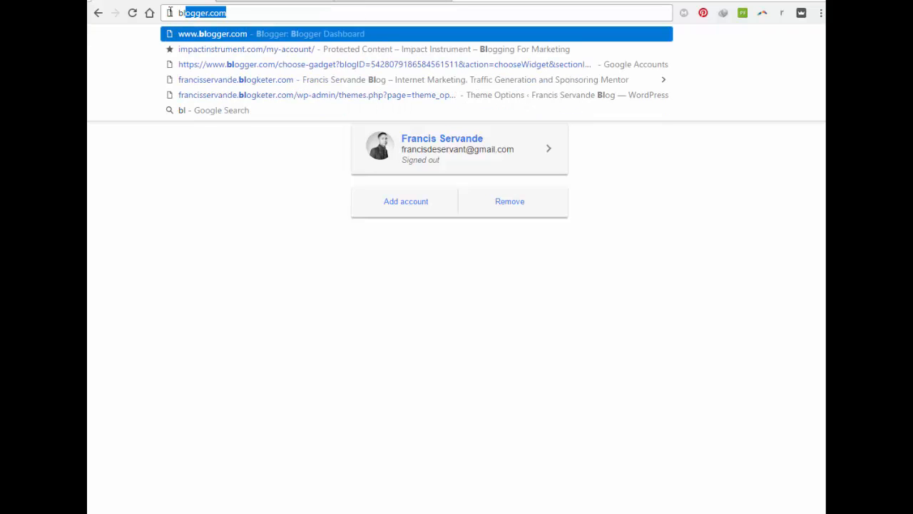
pyautogui.press('Return')
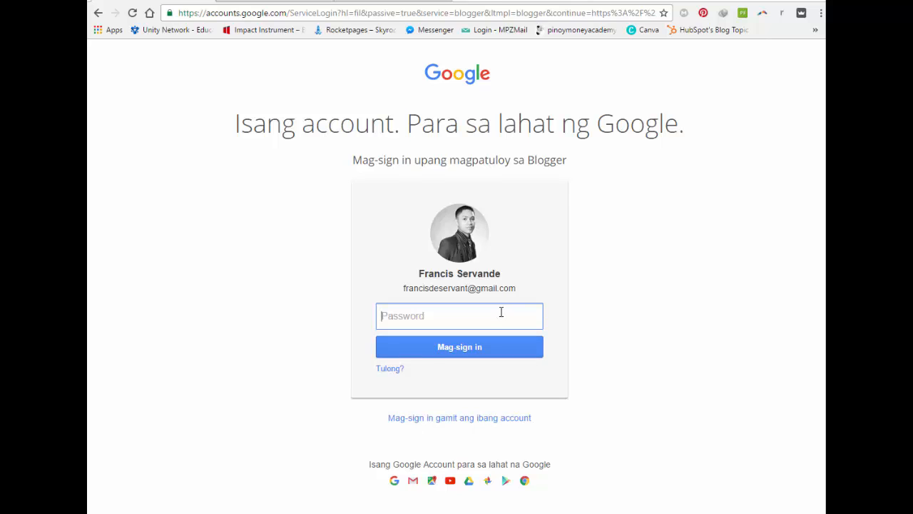
# Enter the account password and sign in to Blogger.
pyautogui.write('••••••••••')
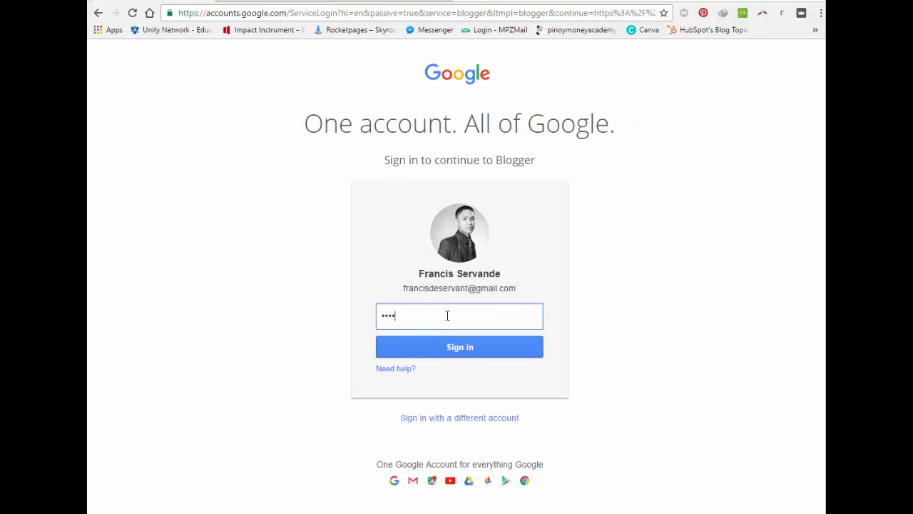
pyautogui.write('••')
pyautogui.press('Return')
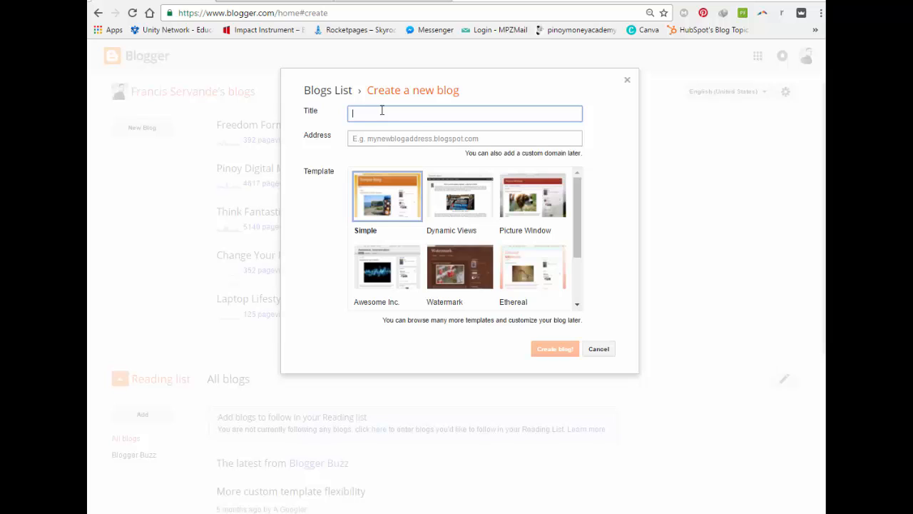
# Title the new blog "Blogger Made Easy Training" and set its address to bloggermadeeasytraining.blogspot.com.
pyautogui.write('Blogger Made Easy Training')
pyautogui.click(374, 139)
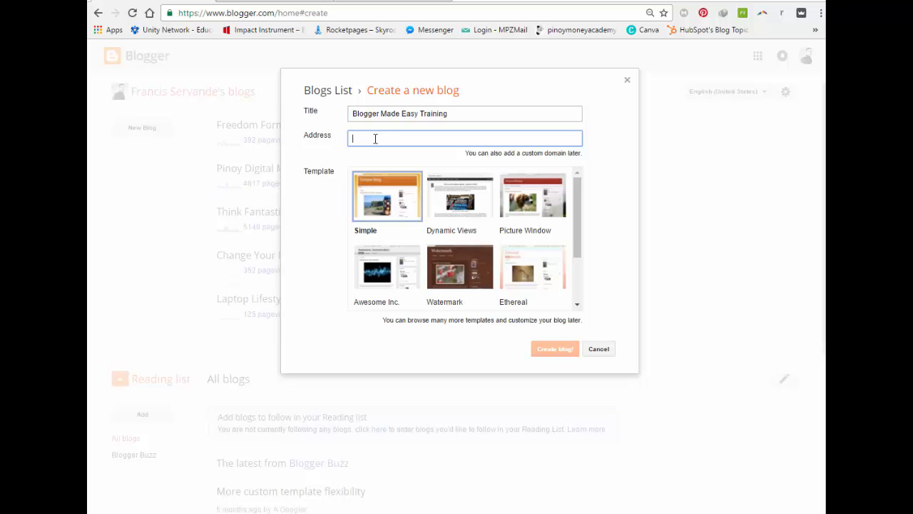
pyautogui.write('blo')
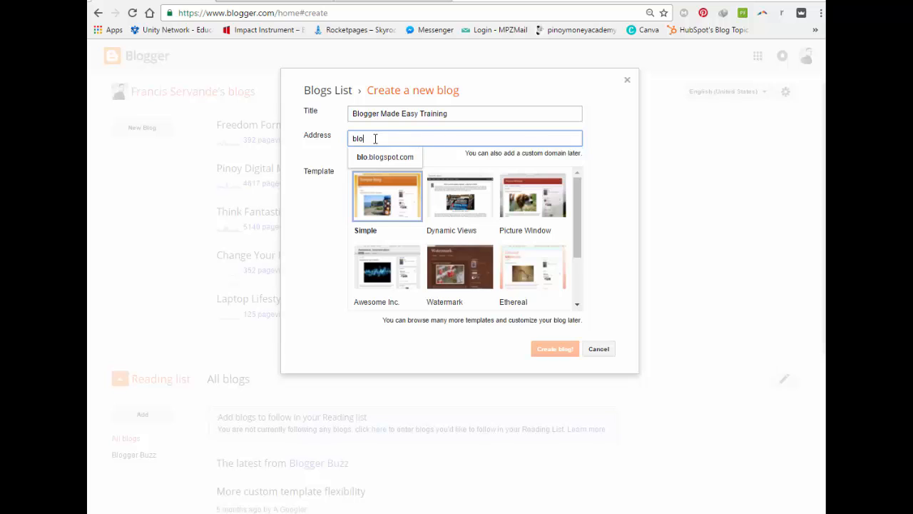
pyautogui.write('ggermad')
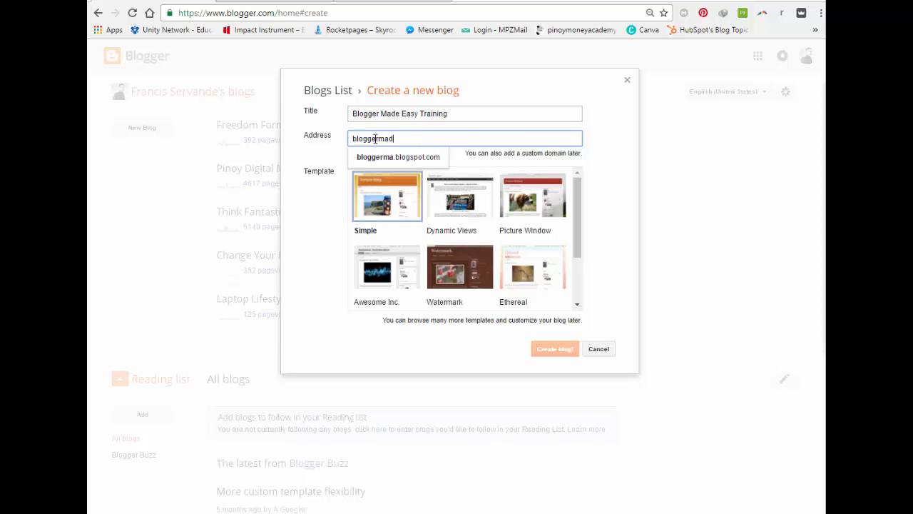
pyautogui.write('eeasu')
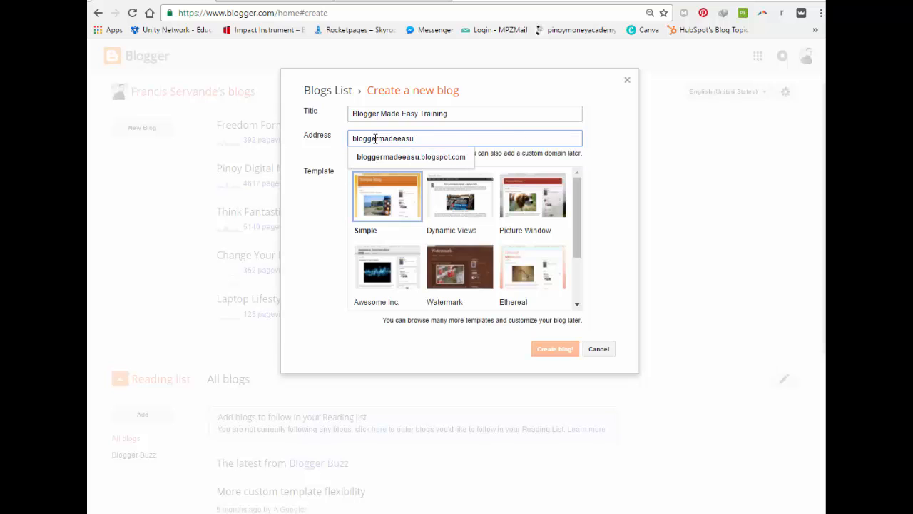
pyautogui.press('BackSpace')
pyautogui.write('training')
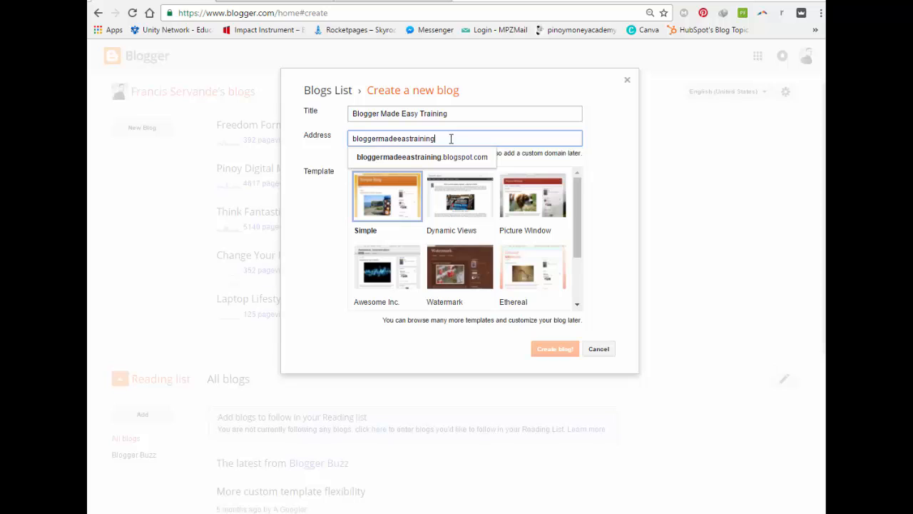
pyautogui.click(413, 138)
pyautogui.write('y')
pyautogui.click(465, 158)
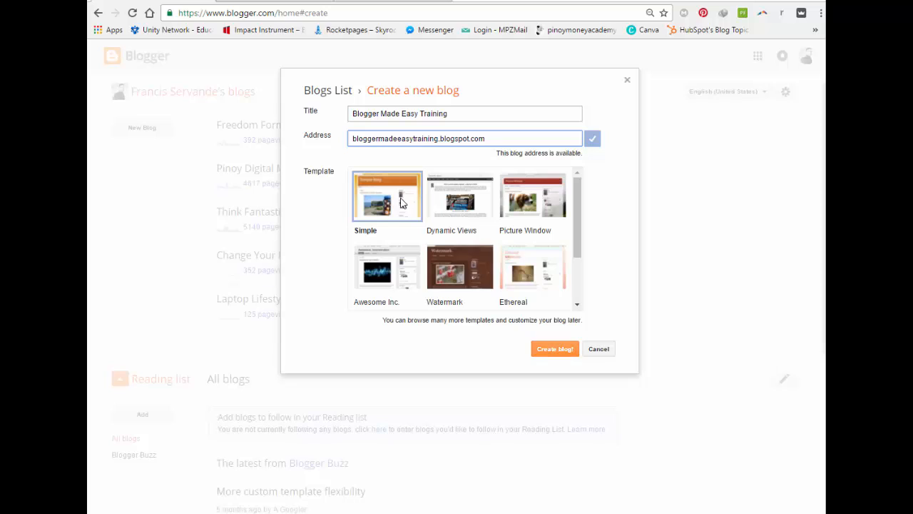
# Create the blog with the Simple template and return to the list of blogs.
pyautogui.click(554, 351)
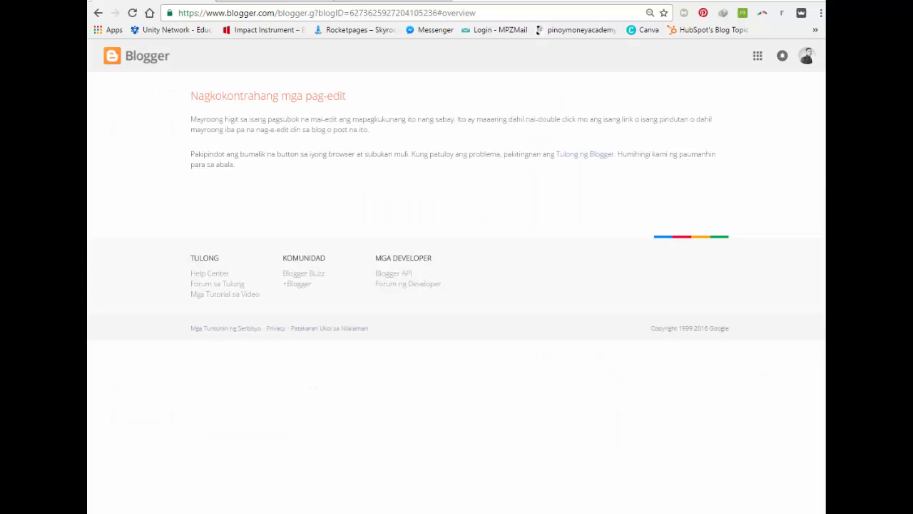
pyautogui.press('F5')
pyautogui.click(151, 58)
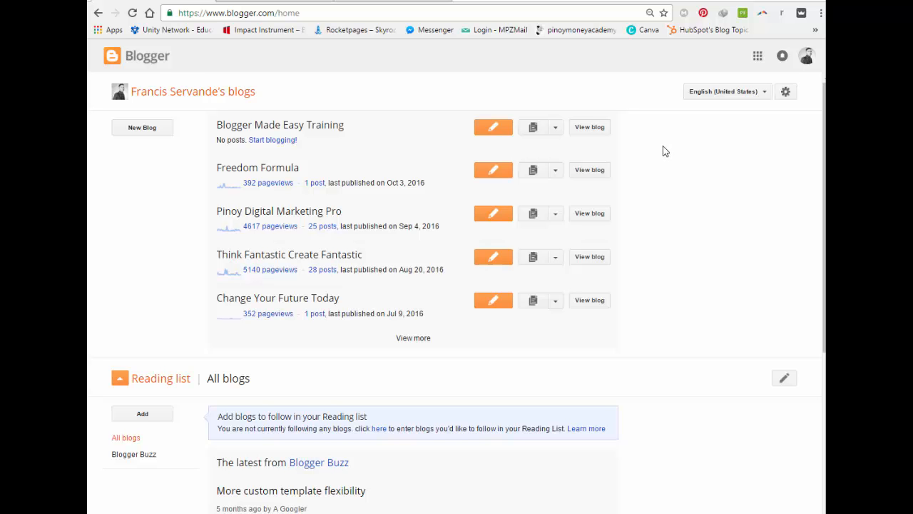
# Review the training outline in Notepad, and examine the navigation menus and sidebars of the existing example blogs.
pyautogui.moveTo(825, 168)
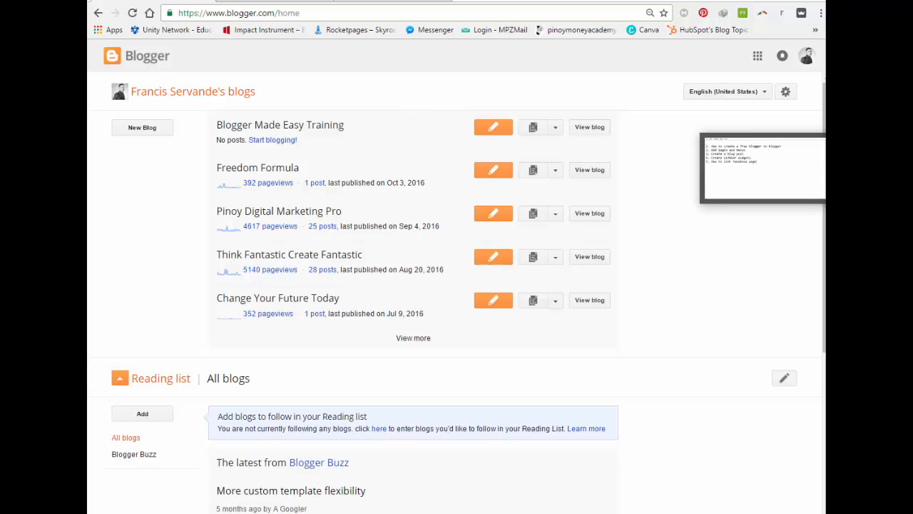
pyautogui.click(769, 168)
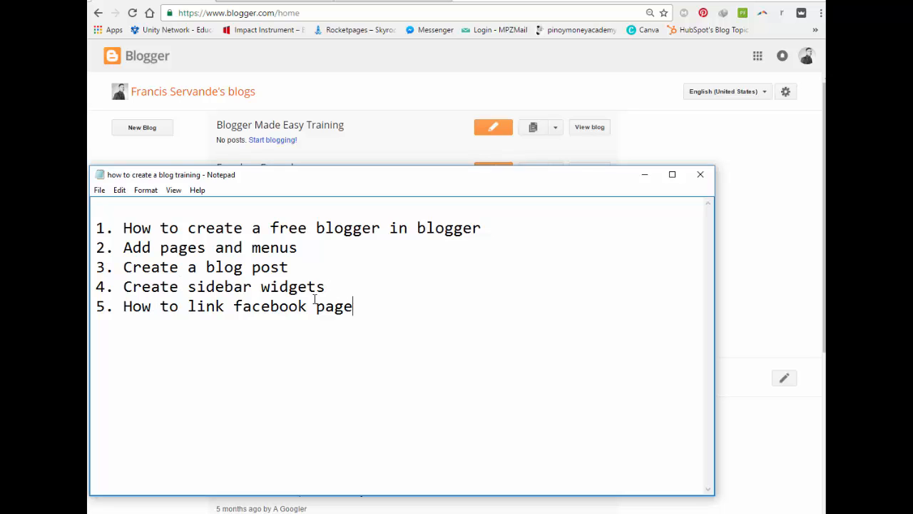
pyautogui.click(645, 176)
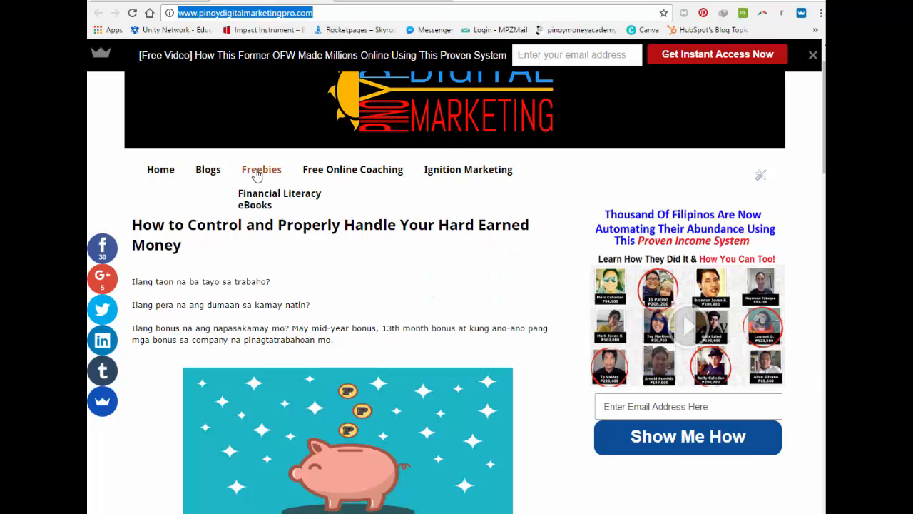
pyautogui.moveTo(478, 174)
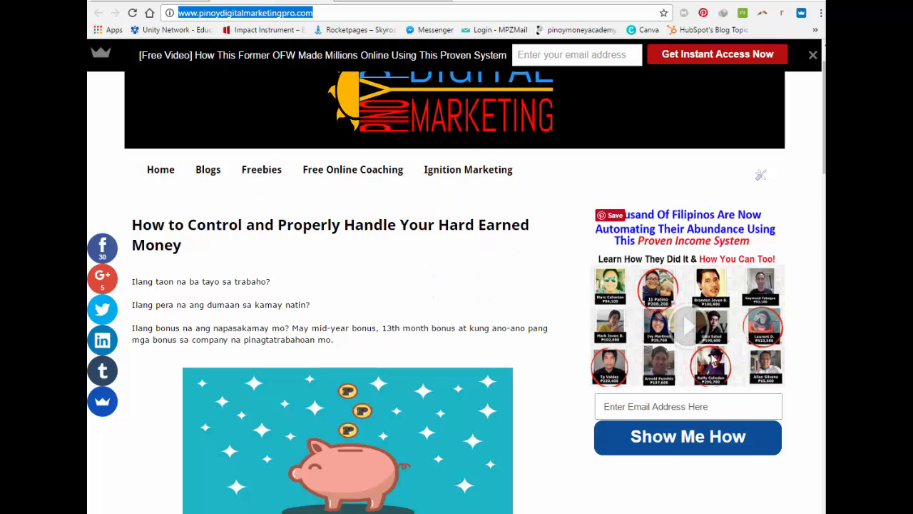
pyautogui.scroll(-5, 685, 328)
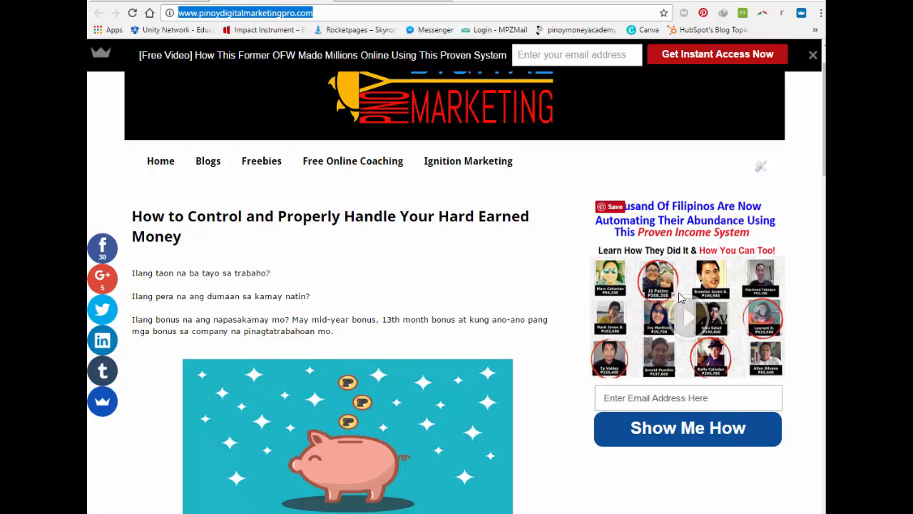
pyautogui.scroll(7, 698, 371)
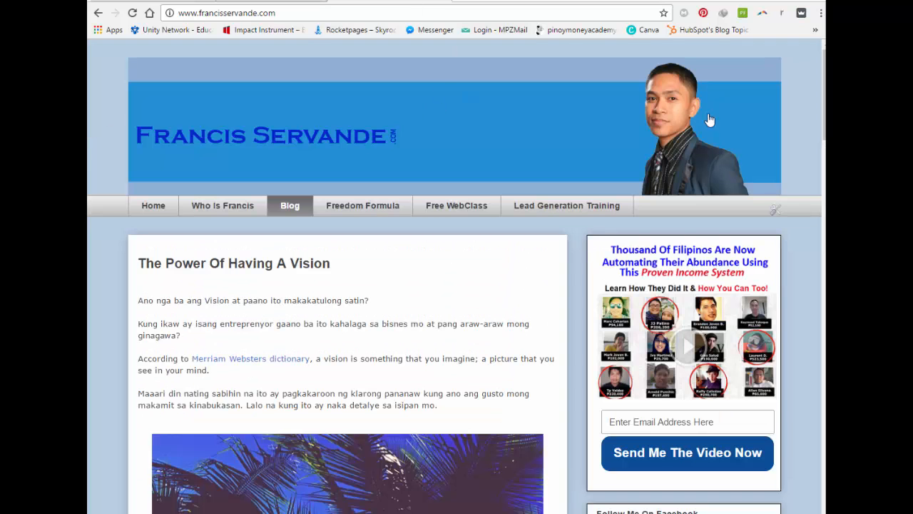
pyautogui.scroll(-5, 689, 295)
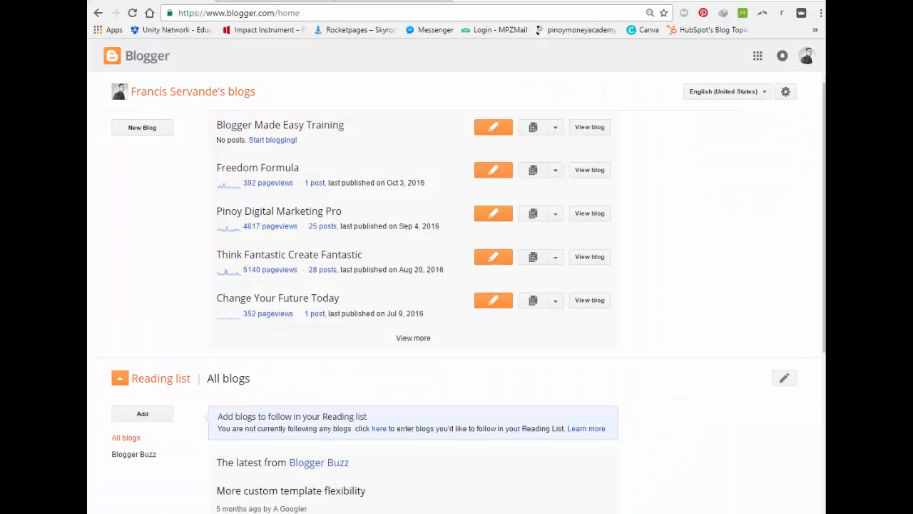
# Switch to the Notepad outline and correct item 1 to read "How to create a free blog in blogger".
pyautogui.hotkey('alt', 'Tab')
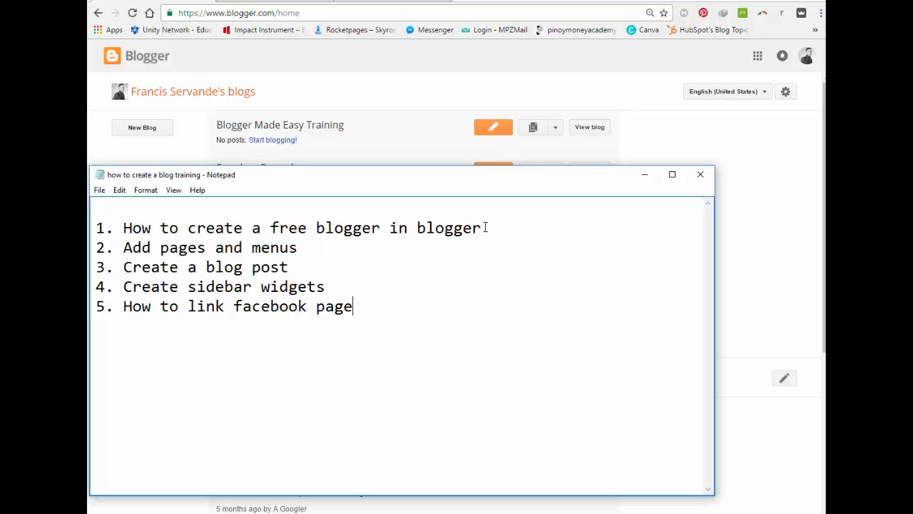
pyautogui.click(380, 228)
pyautogui.press('BackSpace')
pyautogui.press('BackSpace')
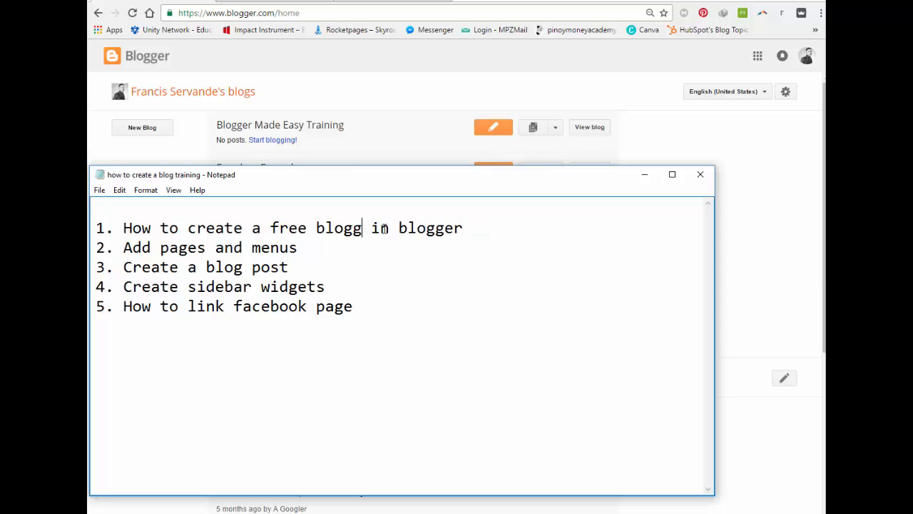
pyautogui.press('BackSpace')
pyautogui.click(350, 259)
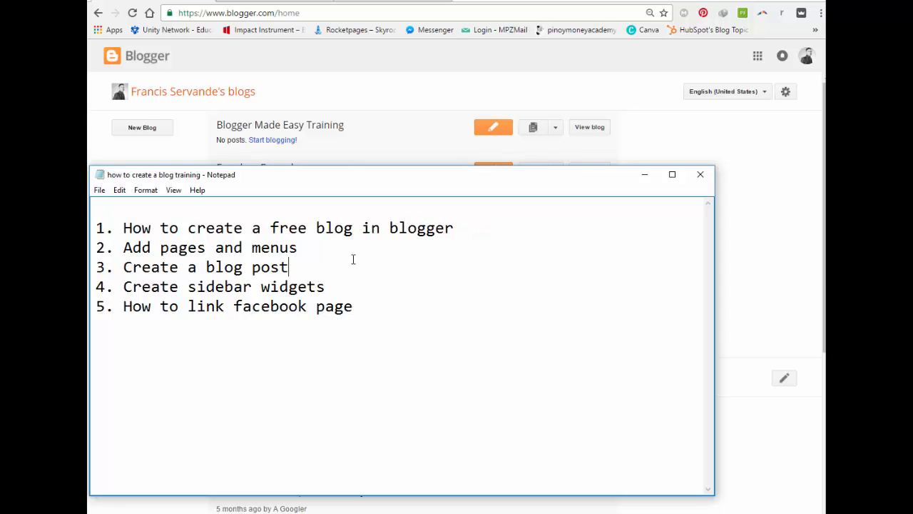
# Switch back to Blogger and start a new page in the Blogger Made Easy Training blog.
pyautogui.click(100, 148)
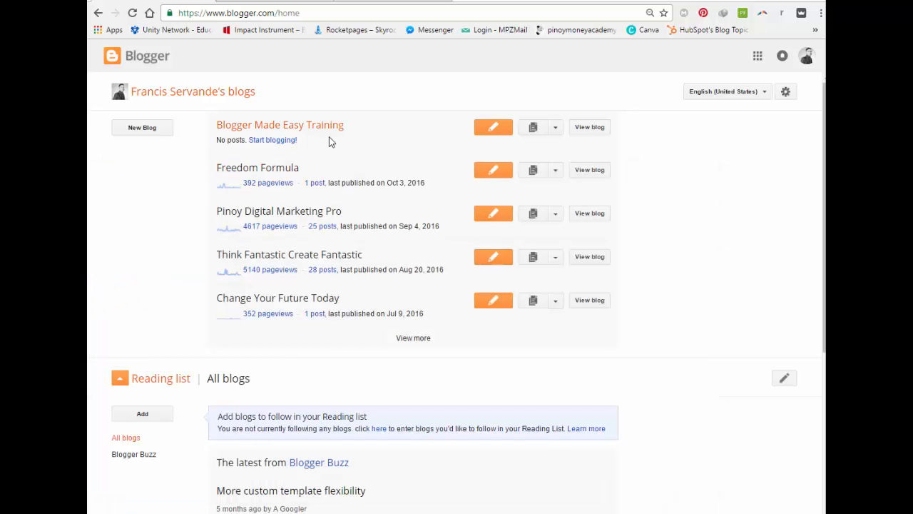
pyautogui.hotkey('alt', 'Tab')
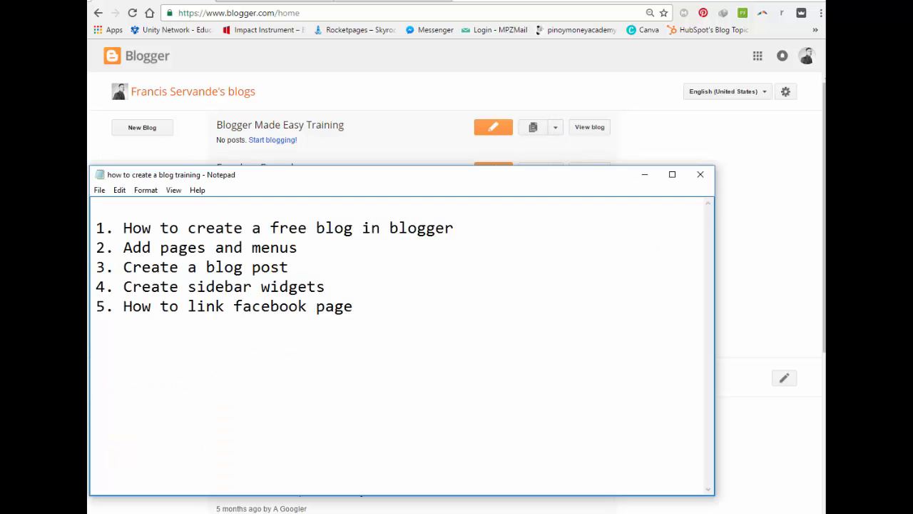
pyautogui.hotkey('alt', 'Tab')
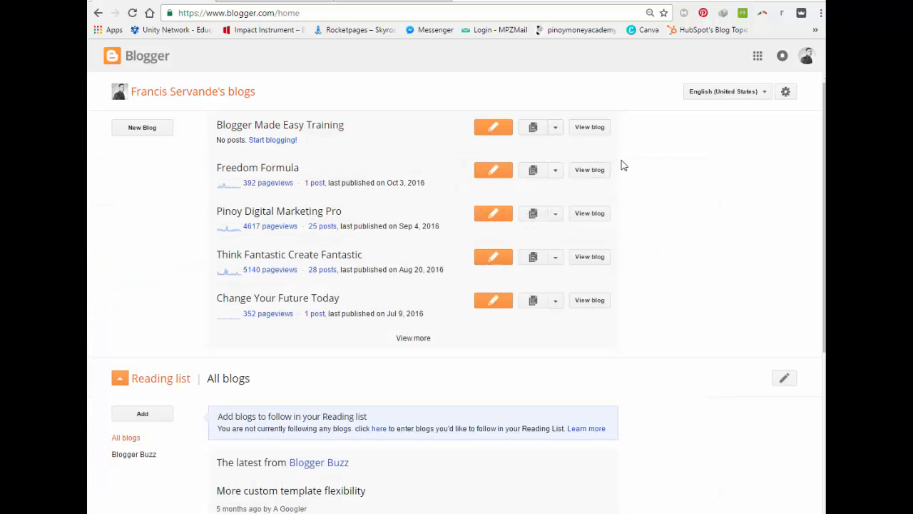
pyautogui.click(556, 129)
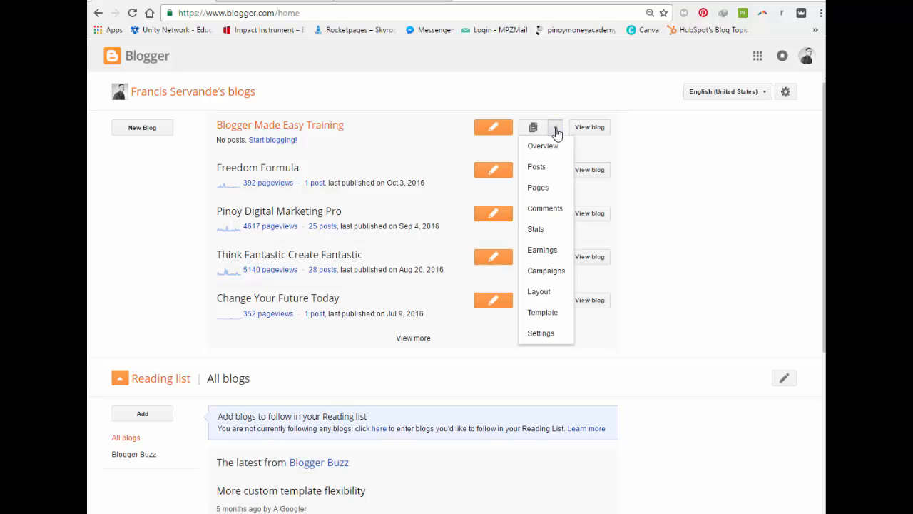
pyautogui.click(546, 189)
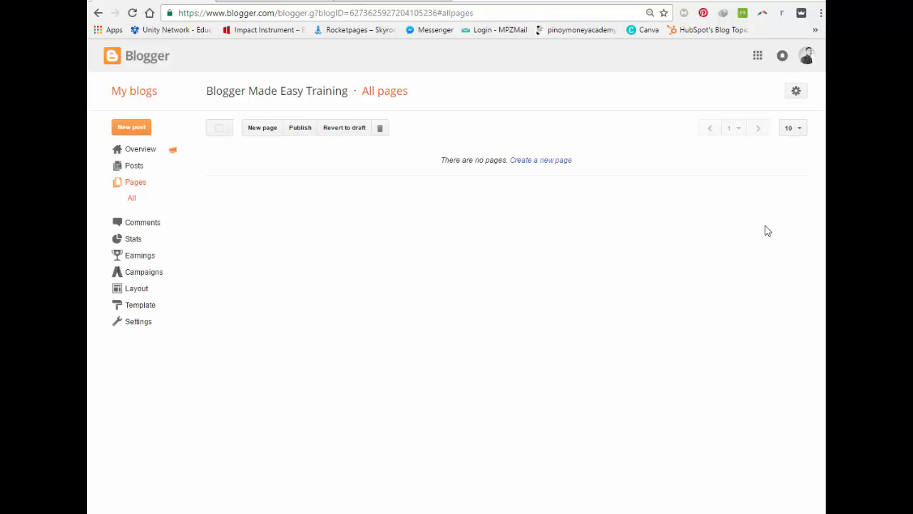
pyautogui.click(553, 166)
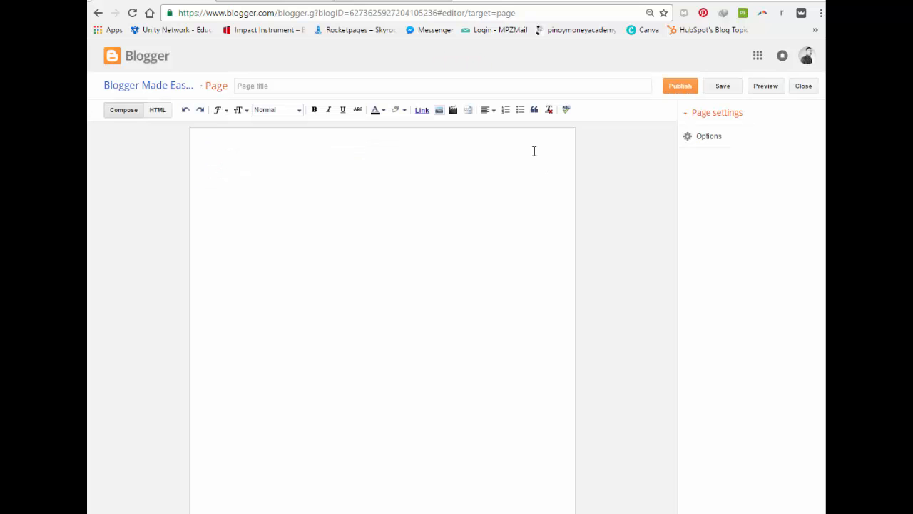
# Publish the page with the title "About" and the body text "How to create a blog in blogger.".
pyautogui.click(334, 86)
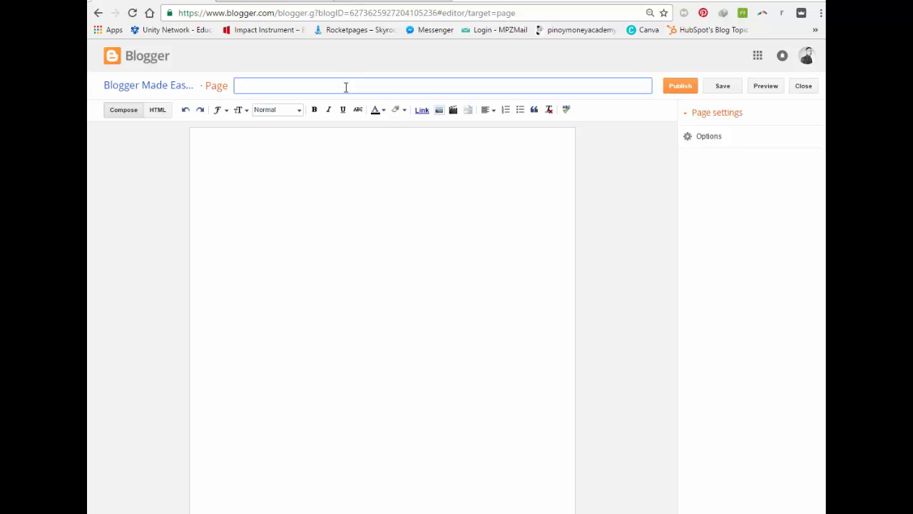
pyautogui.write('About')
pyautogui.click(311, 163)
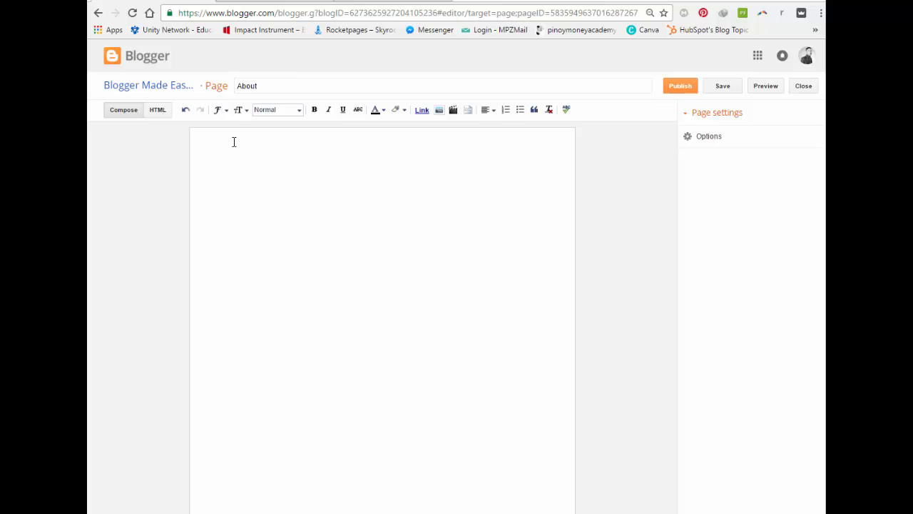
pyautogui.click(267, 87)
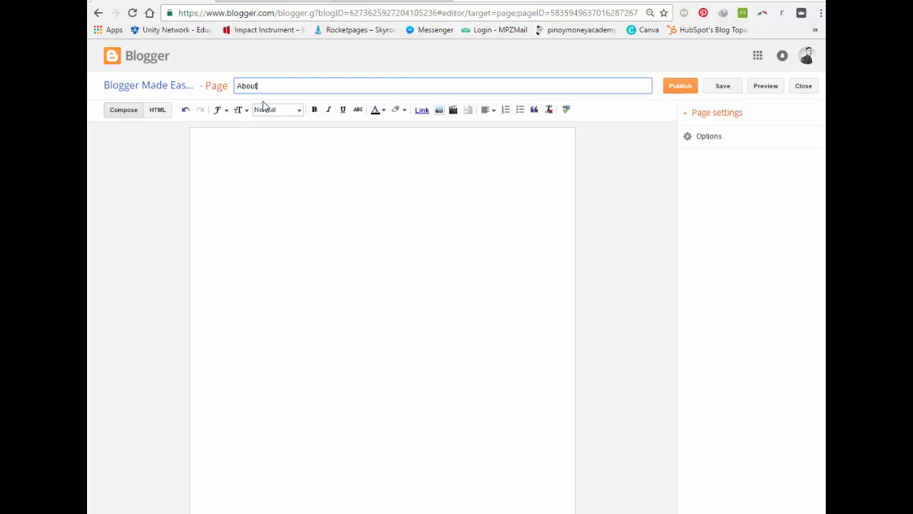
pyautogui.click(252, 177)
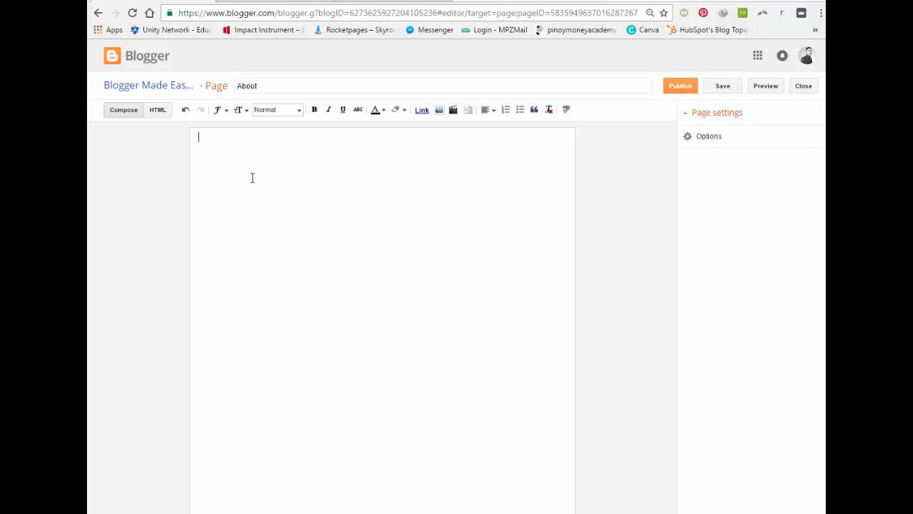
pyautogui.write('How to create a blog in blogger.')
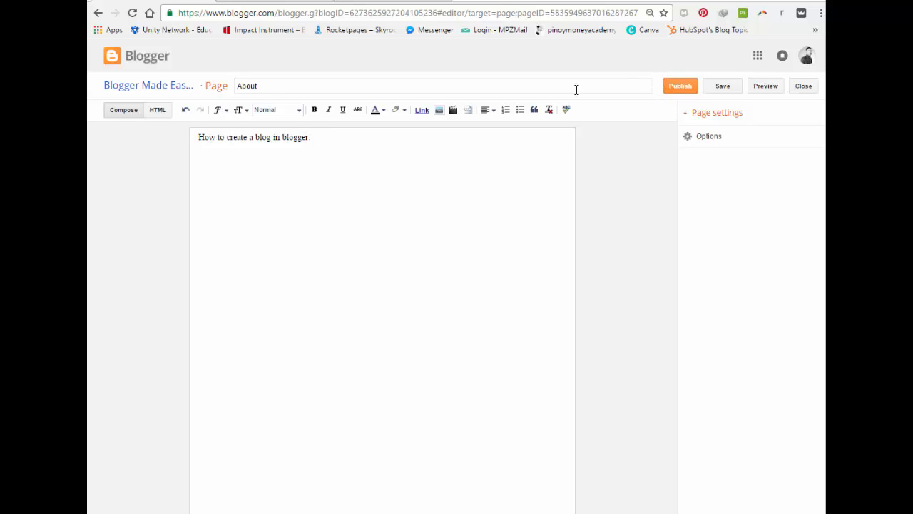
pyautogui.click(684, 87)
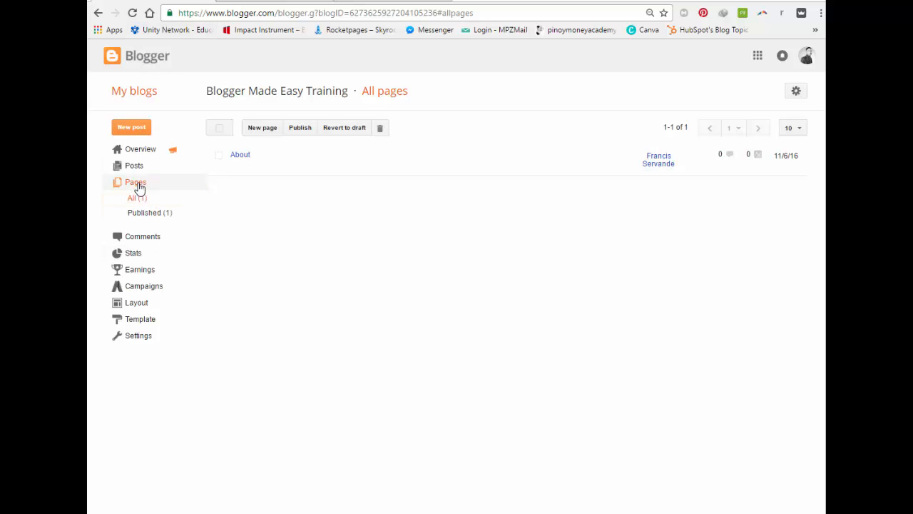
# Open the live Blogger Made Easy Training blog in a new tab and examine its header title, posts area and About Me sidebar.
pyautogui.click(156, 62)
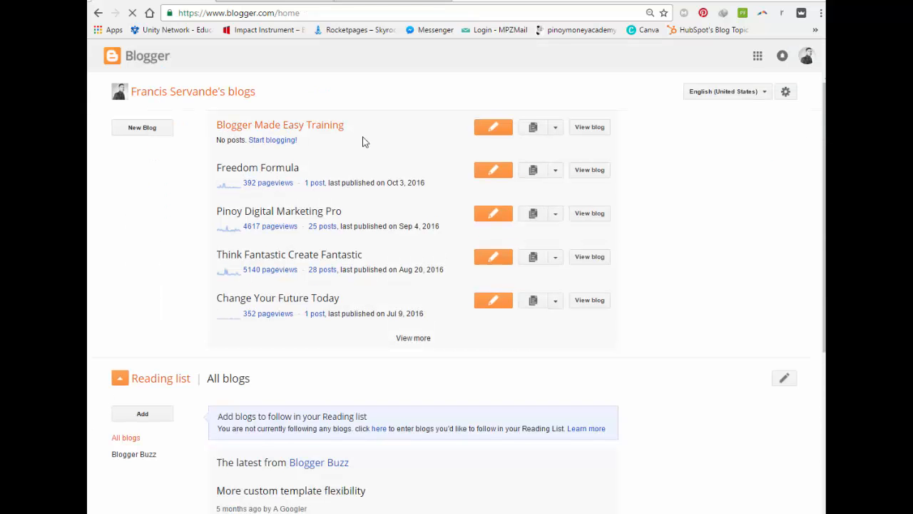
pyautogui.rightClick(592, 133)
pyautogui.click(635, 138)
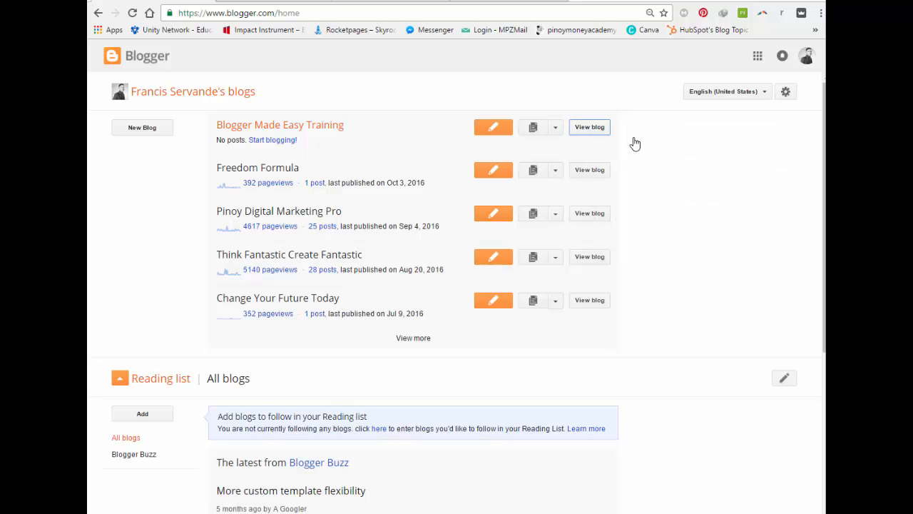
pyautogui.click(268, 1)
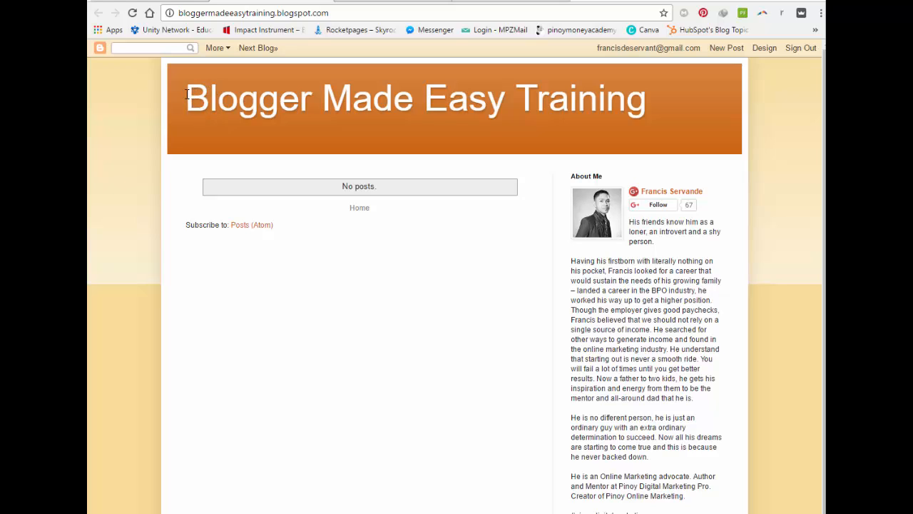
pyautogui.moveTo(187, 93); pyautogui.dragTo(661, 100)
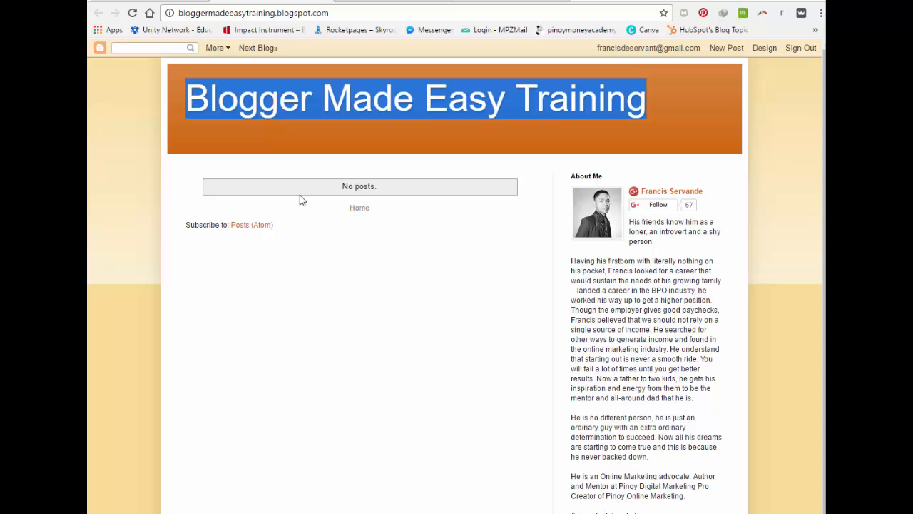
pyautogui.scroll(-2, 713, 150)
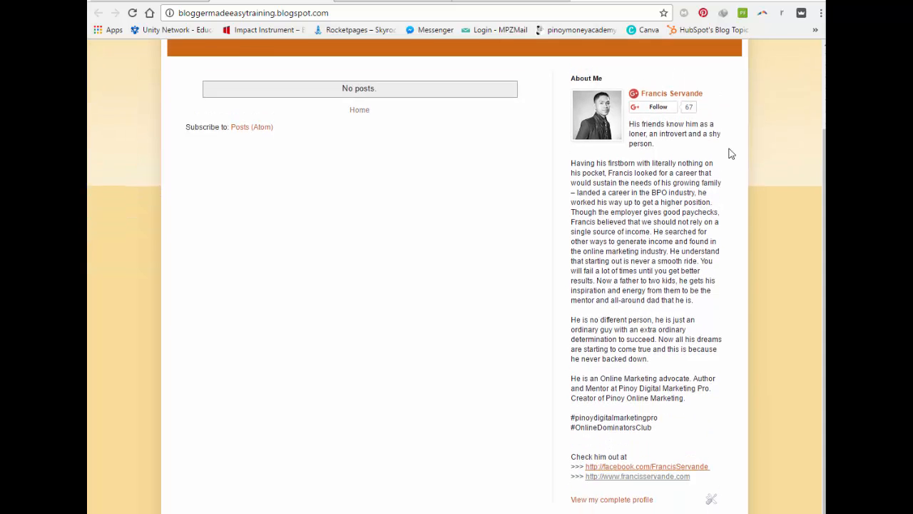
pyautogui.scroll(1, 561, 150)
pyautogui.scroll(1, 443, 150)
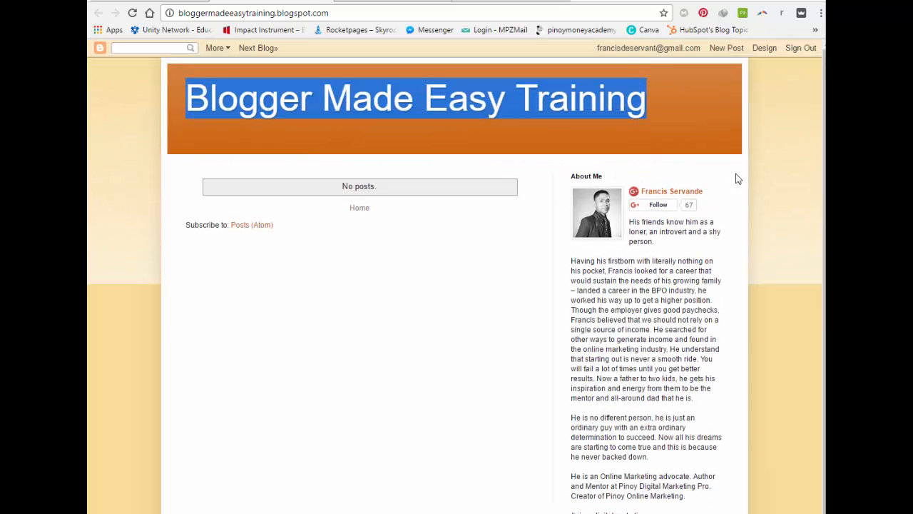
pyautogui.click(739, 134)
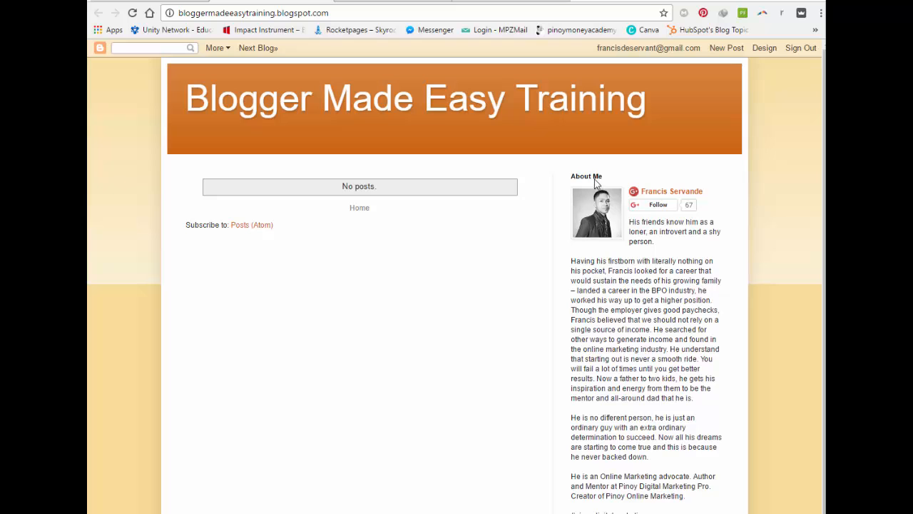
pyautogui.scroll(-2, 708, 195)
pyautogui.scroll(2, 711, 194)
# Return to the blog list and open the Layout settings of Blogger Made Easy Training.
pyautogui.click(154, 1)
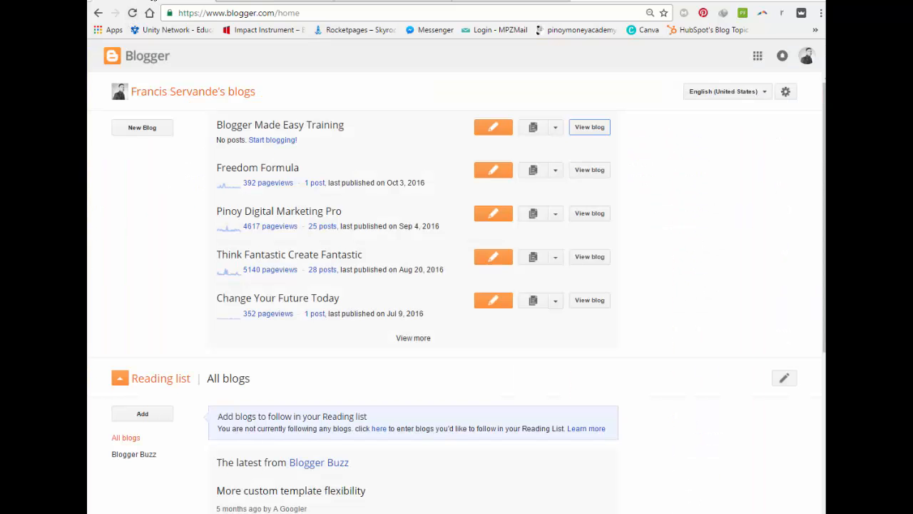
pyautogui.click(557, 130)
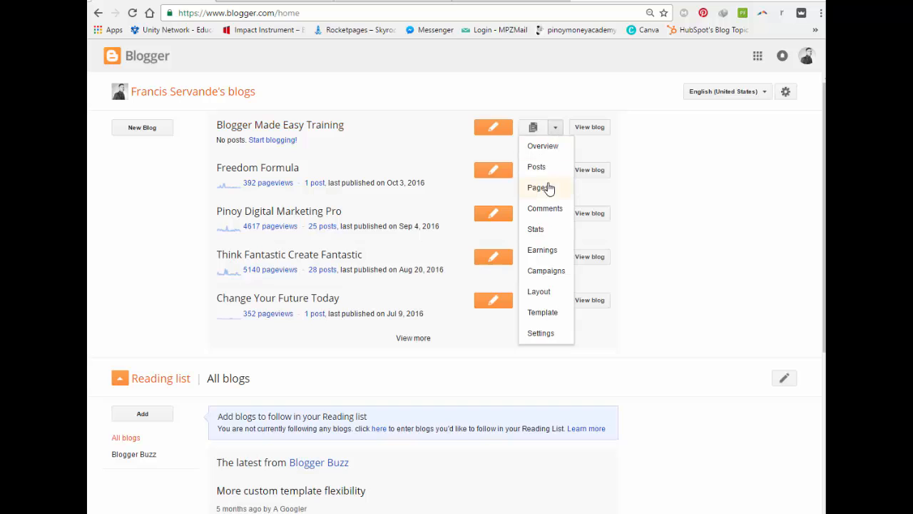
pyautogui.click(553, 343)
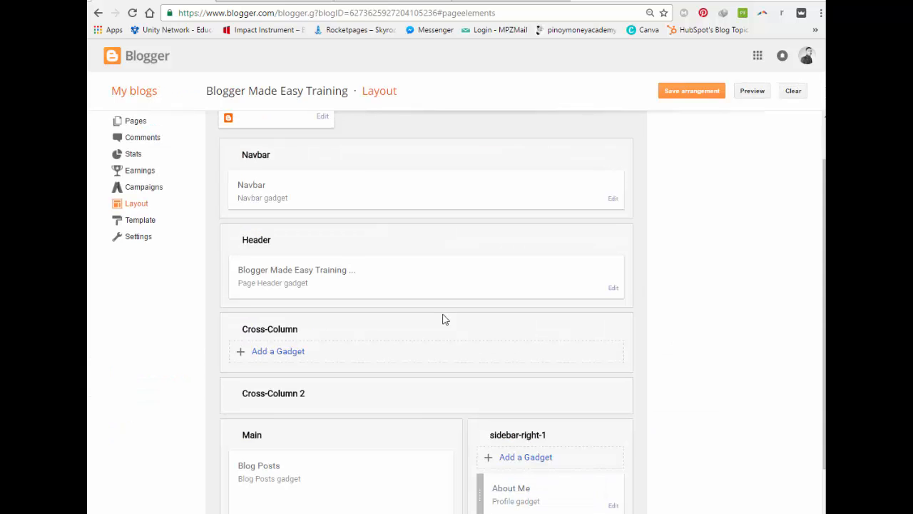
# Add a Pages gadget to the Cross-Column section, showing the Home and About pages.
pyautogui.click(279, 352)
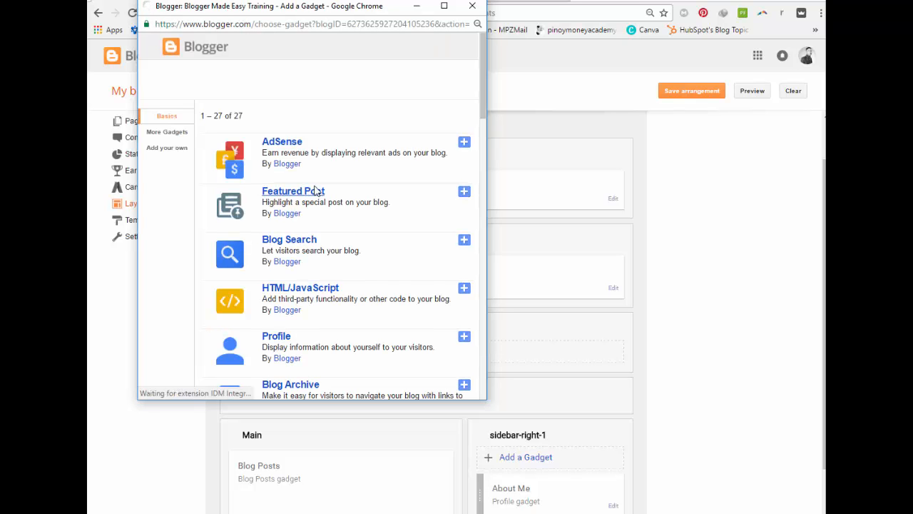
pyautogui.scroll(-1, 314, 214)
pyautogui.scroll(-2, 316, 314)
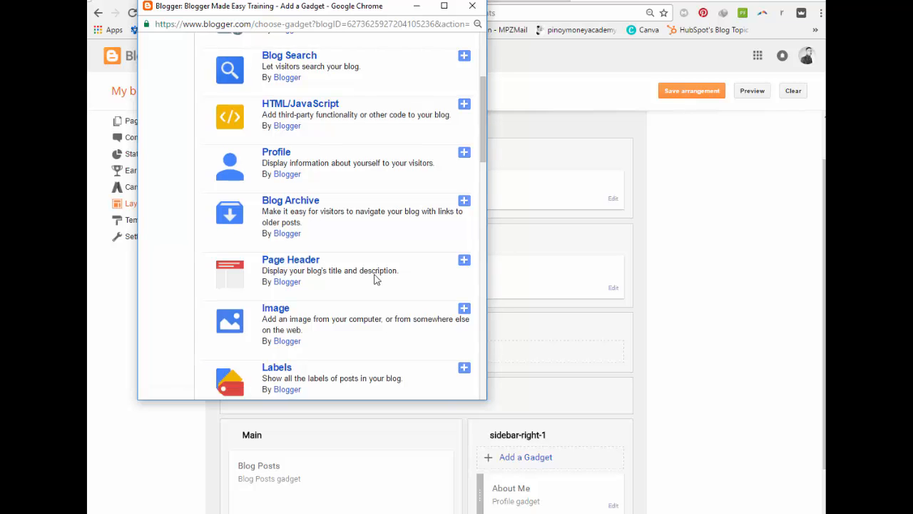
pyautogui.scroll(-2, 373, 279)
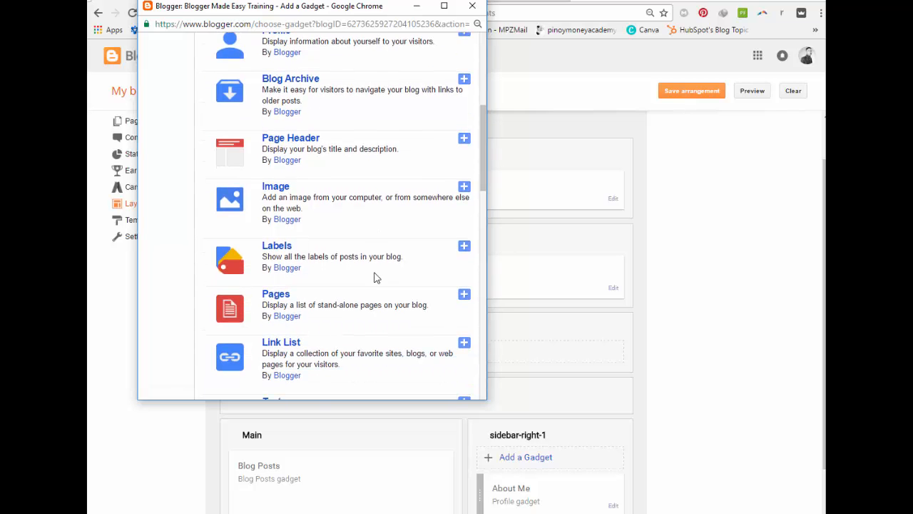
pyautogui.click(282, 300)
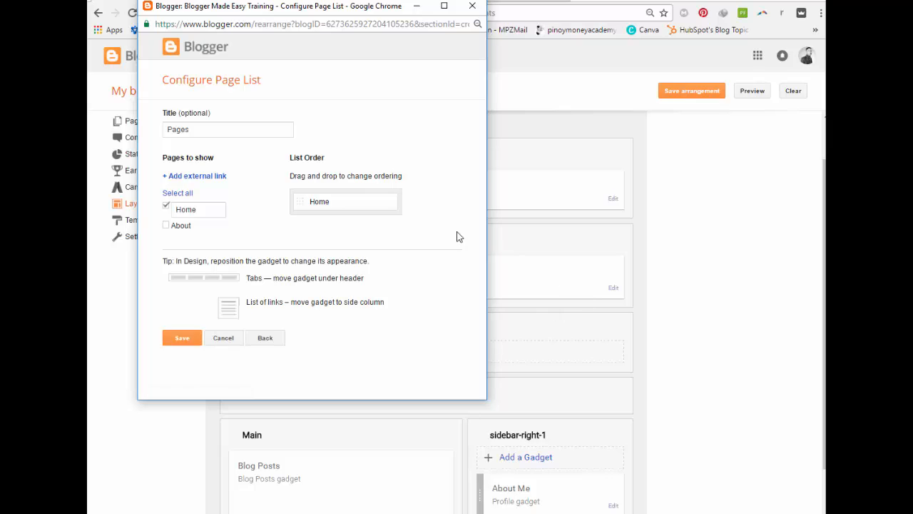
pyautogui.click(166, 226)
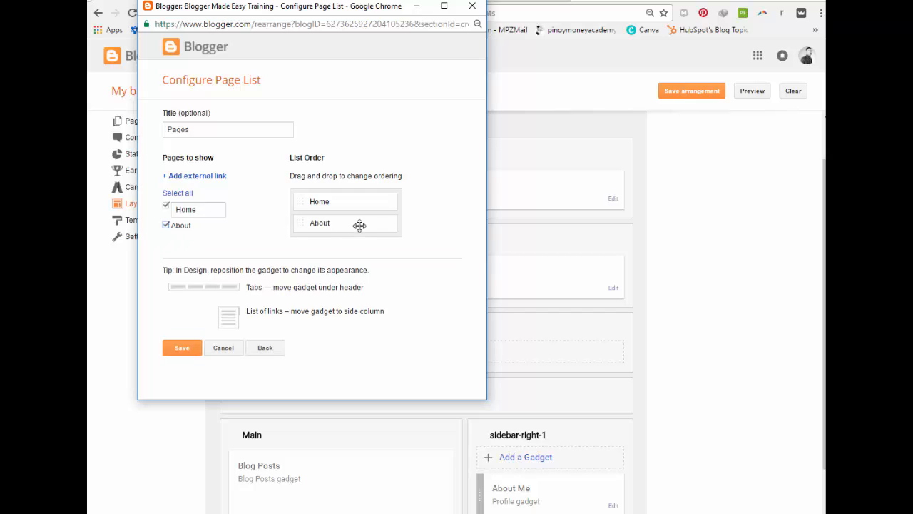
pyautogui.moveTo(381, 225)
pyautogui.mouseDown()
pyautogui.moveTo(405, 225)
pyautogui.moveTo(390, 224)
pyautogui.mouseUp()
pyautogui.click(180, 348)
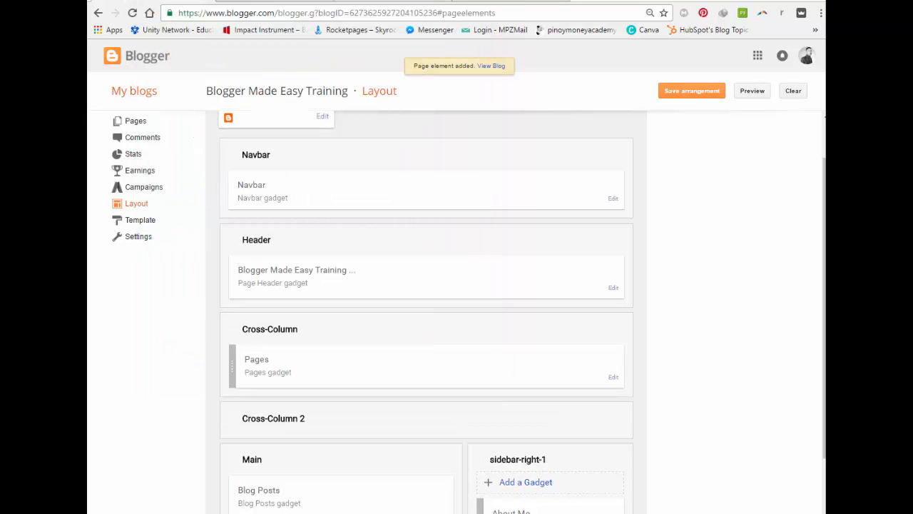
# Reload the live blog and check the Home and About entries in its navigation menu.
pyautogui.click(271, 2)
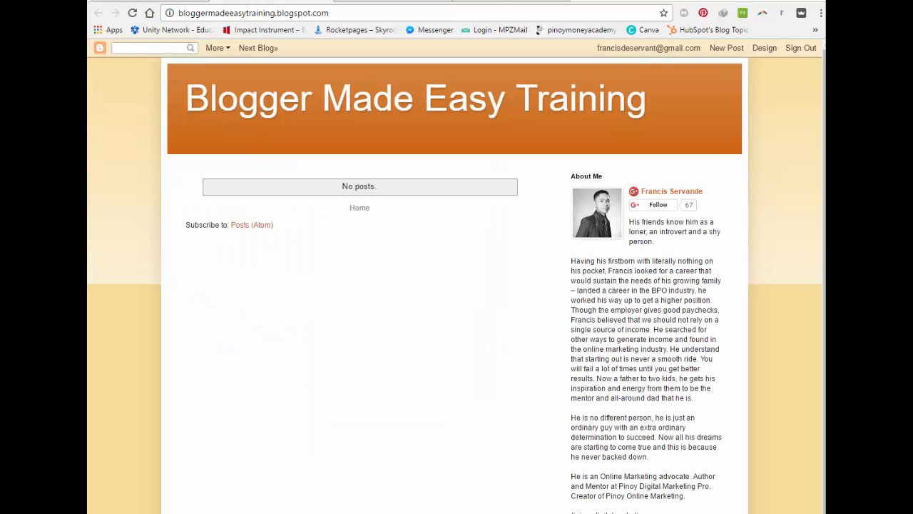
pyautogui.click(130, 12)
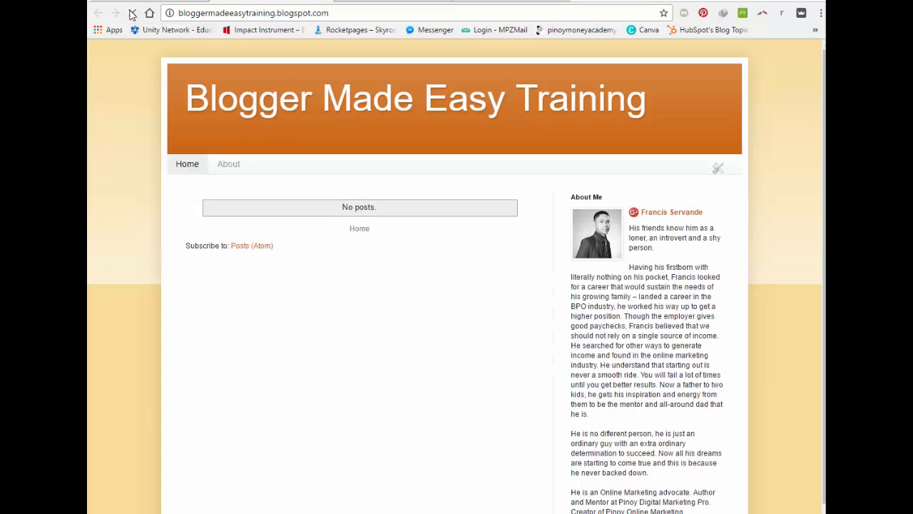
pyautogui.click(186, 165)
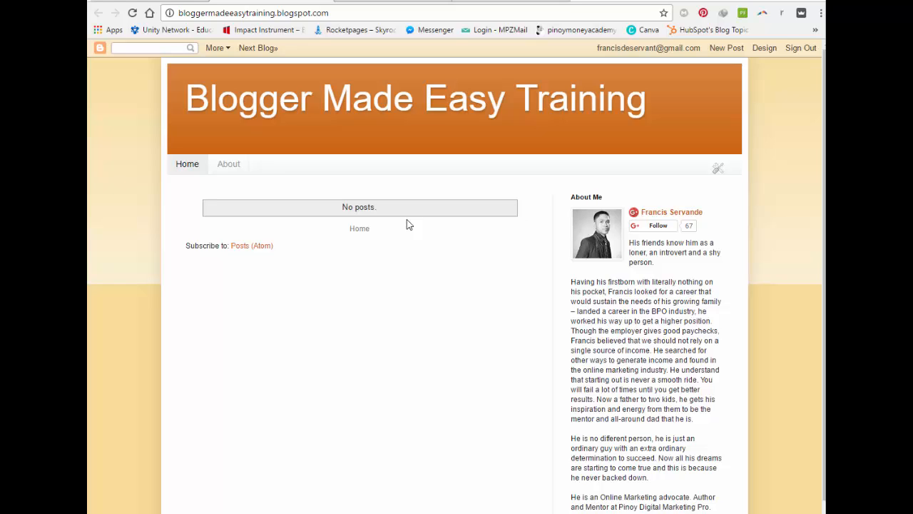
pyautogui.click(233, 166)
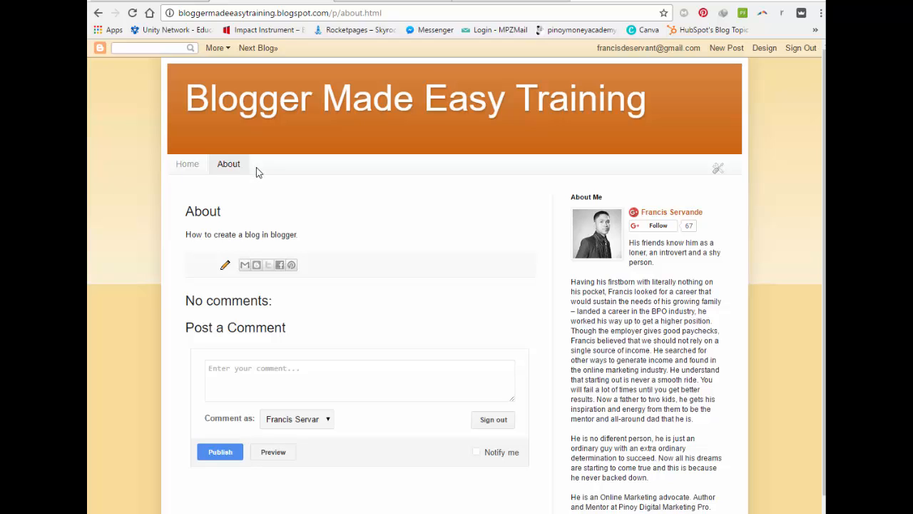
# Return to the blog's Layout and examine how the gadget sections are arranged, from the header and cross-columns to the sidebar and footer.
pyautogui.click(175, 1)
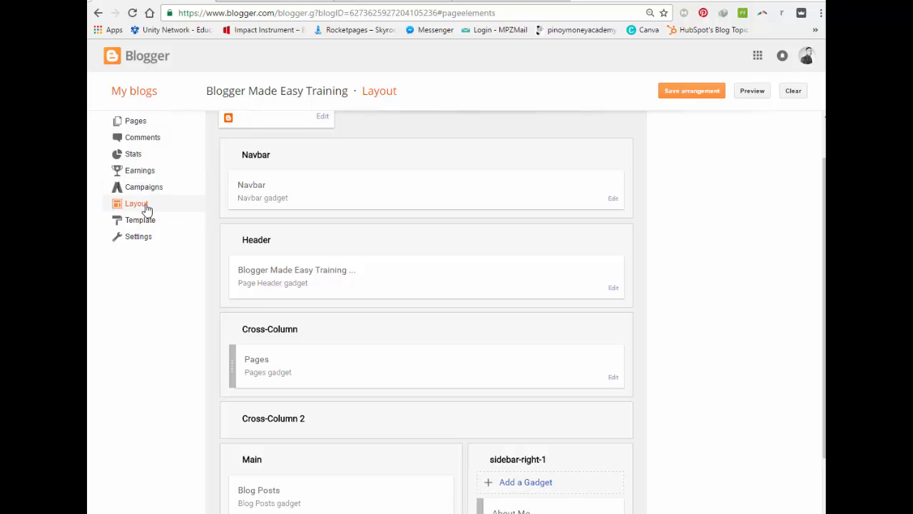
pyautogui.scroll(-3, 321, 269)
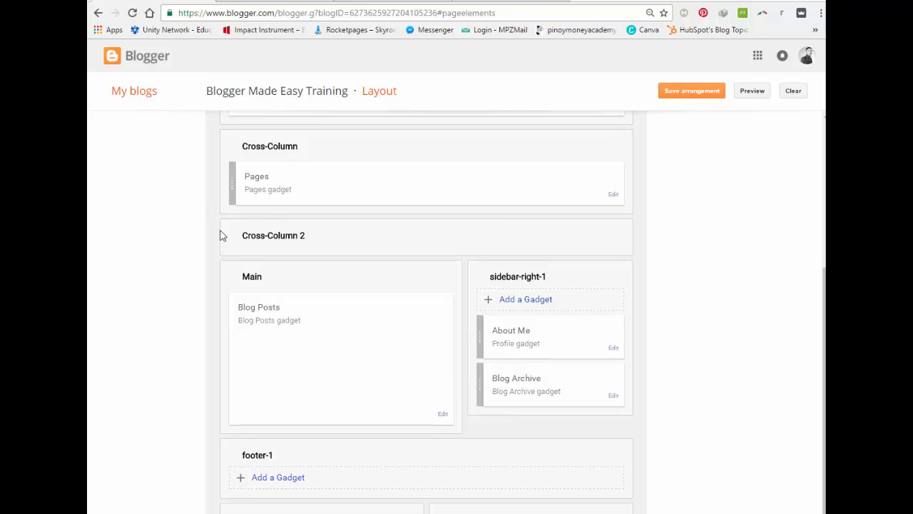
pyautogui.scroll(2, 285, 292)
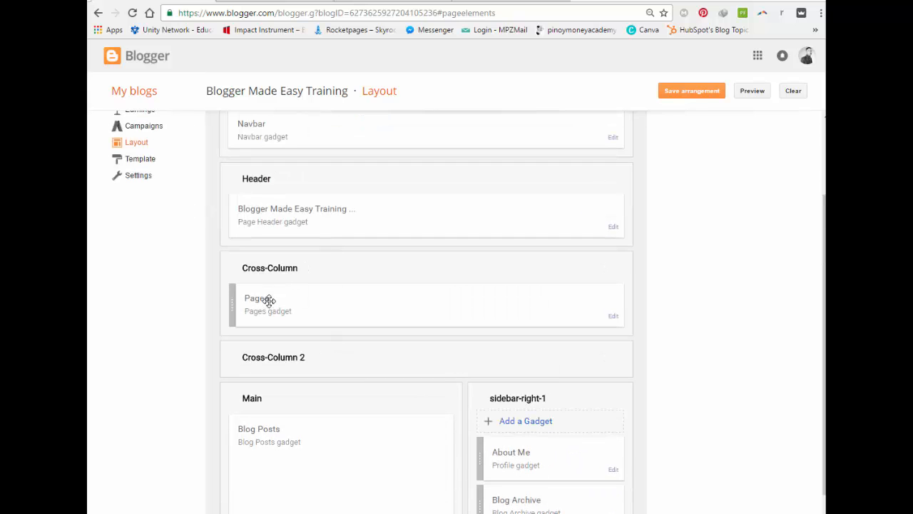
pyautogui.scroll(-1, 294, 302)
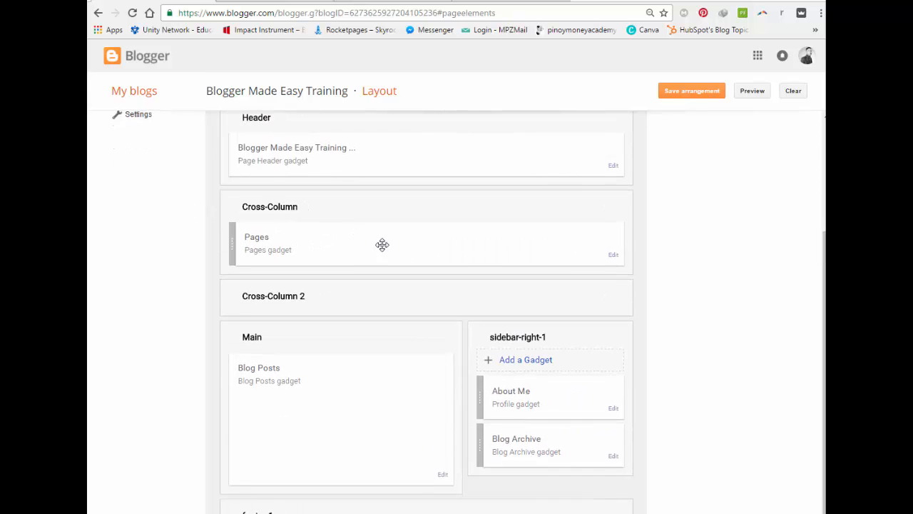
pyautogui.scroll(-1, 686, 338)
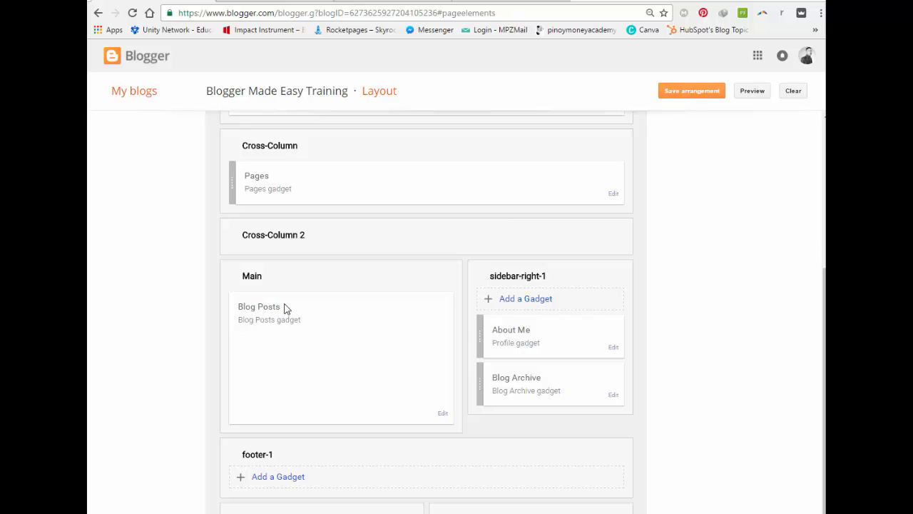
pyautogui.scroll(-1, 285, 308)
pyautogui.scroll(1, 295, 293)
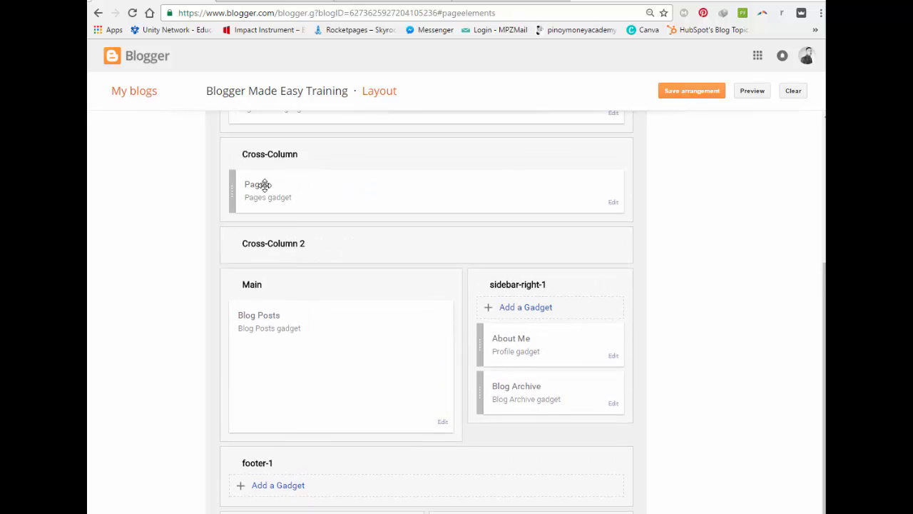
pyautogui.scroll(-1, 496, 187)
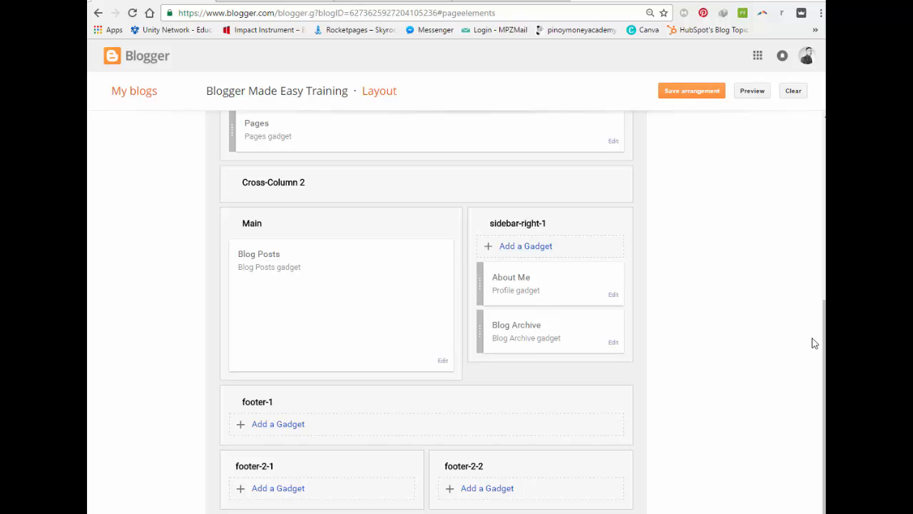
pyautogui.scroll(1, 614, 332)
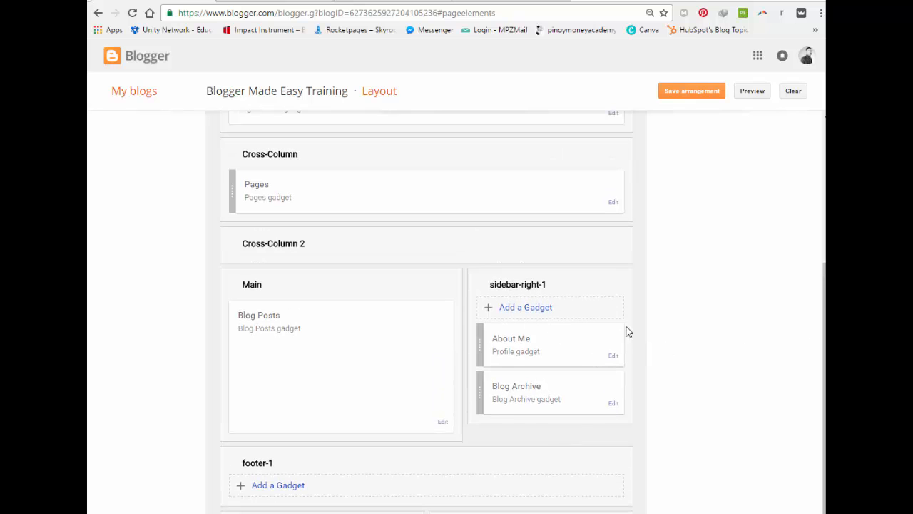
pyautogui.scroll(4, 324, 265)
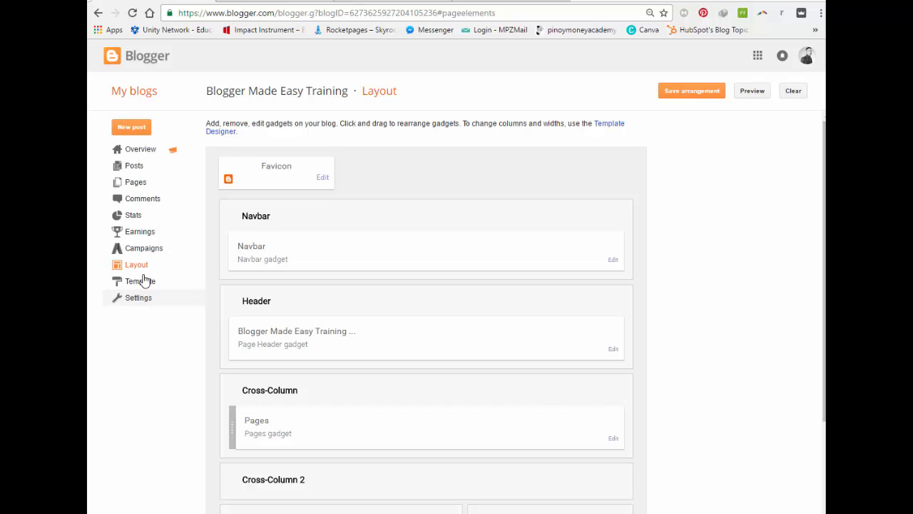
# Edit the Pages gadget and start a new external link with the page title "Free Online Marketing Training".
pyautogui.scroll(-1, 628, 397)
pyautogui.click(612, 378)
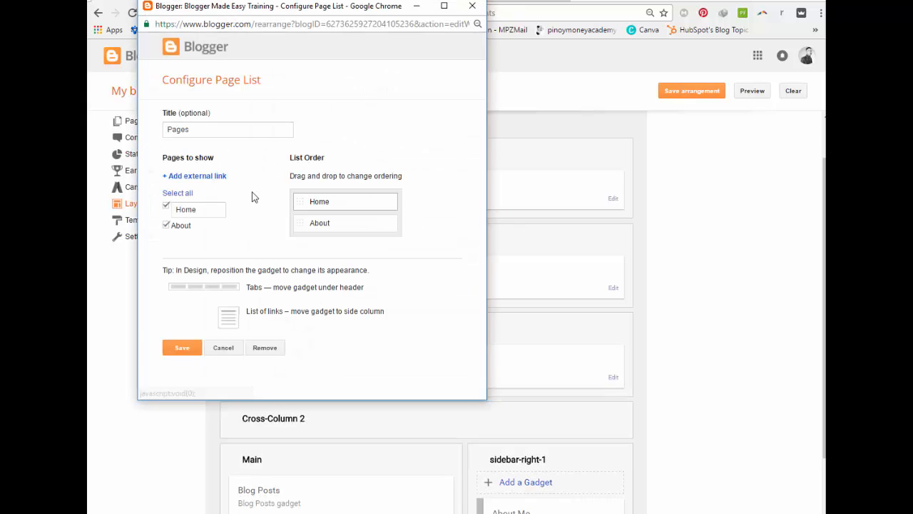
pyautogui.click(217, 179)
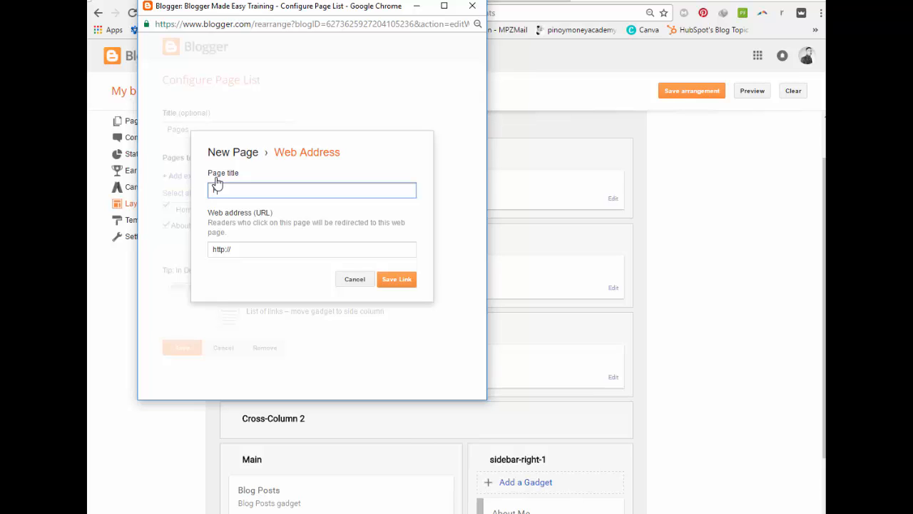
pyautogui.write('aceb')
pyautogui.press('BackSpace')
pyautogui.press('BackSpace')
pyautogui.press('BackSpace')
pyautogui.press('BackSpace')
pyautogui.write('ace')
pyautogui.write('Online')
pyautogui.write(' Market')
pyautogui.write('ing TRA')
pyautogui.press('BackSpace')
pyautogui.press('BackSpace')
pyautogui.write('raining')
pyautogui.click(248, 250)
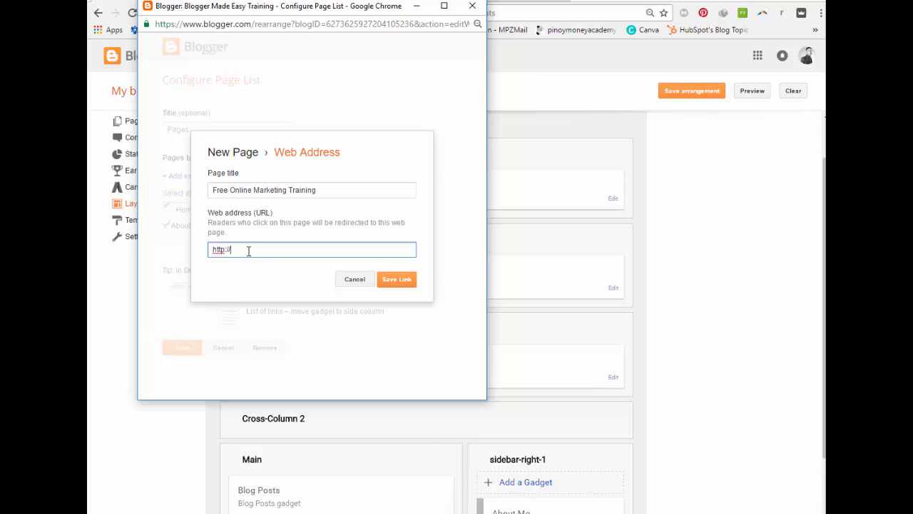
pyautogui.write('genf')
pyautogui.write('entle')
pyautogui.write('beast.the')
pyautogui.write('unity')
pyautogui.write('network')
pyautogui.write('.com')
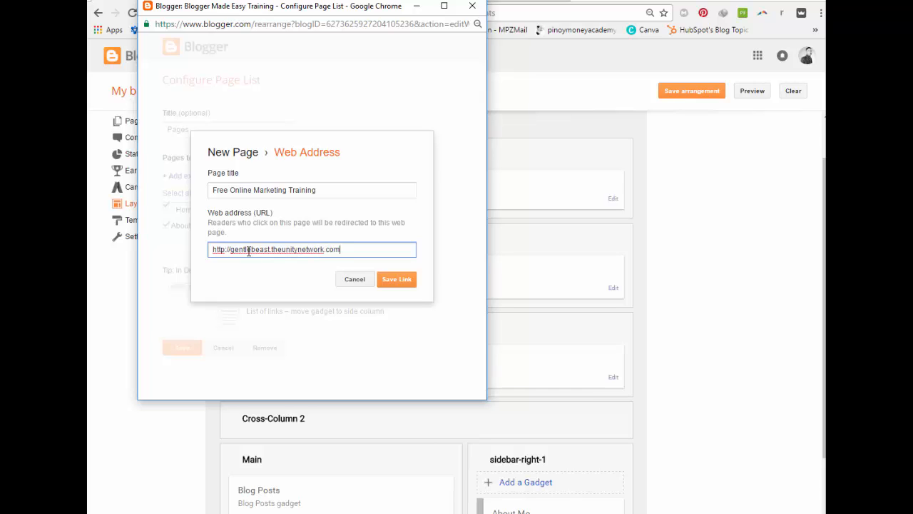
pyautogui.write('/serye')
pyautogui.click(395, 279)
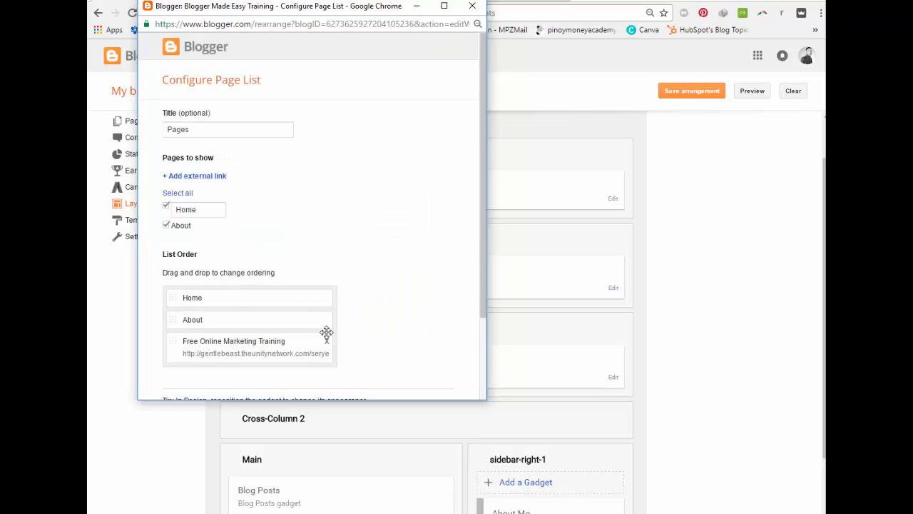
pyautogui.scroll(-2, 326, 331)
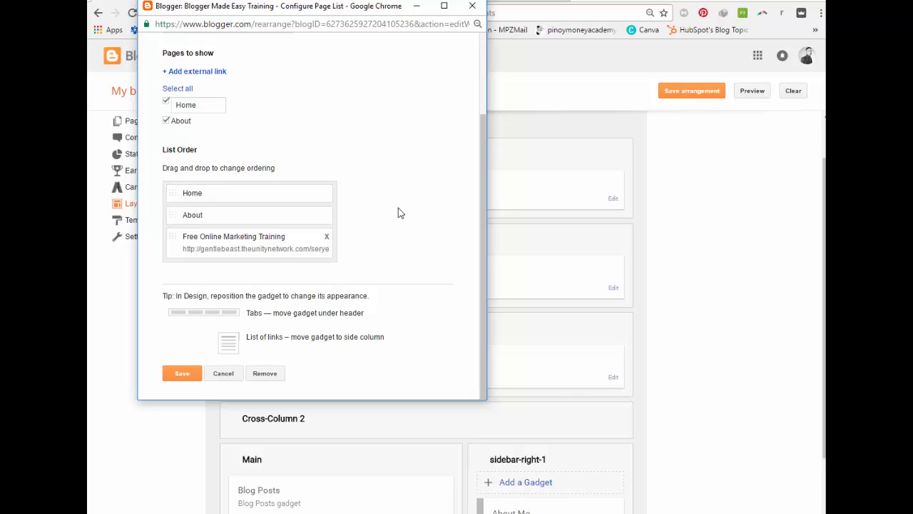
# Save the page list with the external training link and save the blog's layout arrangement.
pyautogui.click(184, 374)
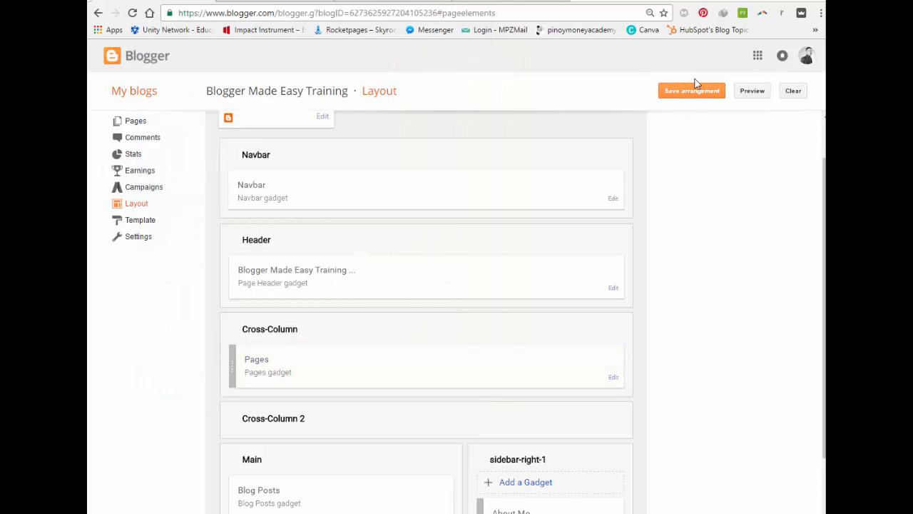
pyautogui.click(693, 99)
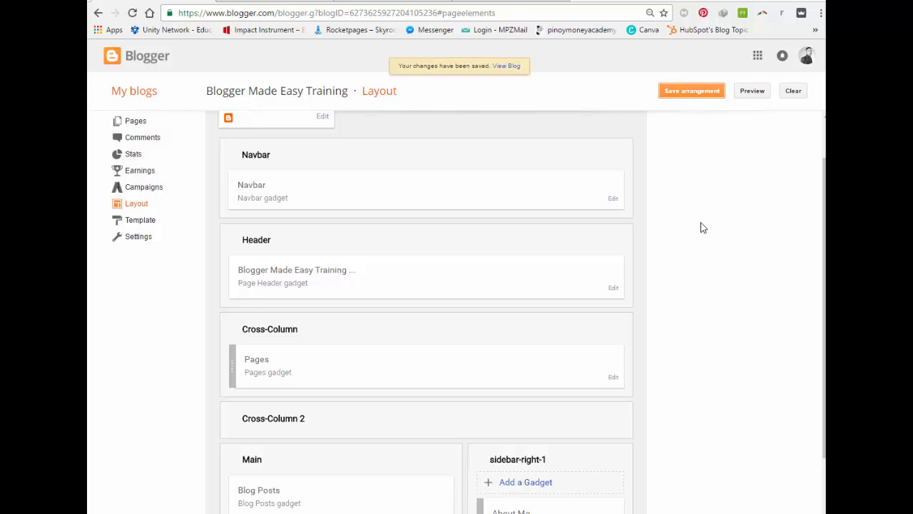
pyautogui.scroll(-2, 703, 225)
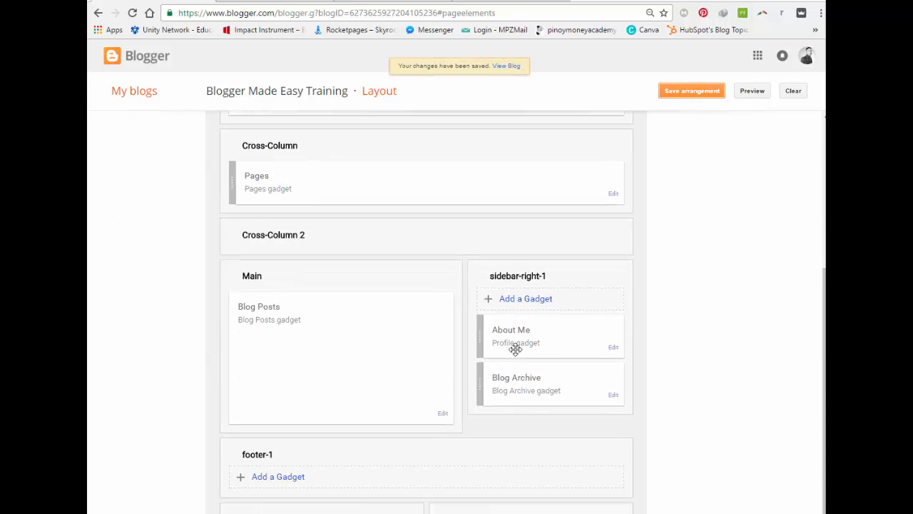
pyautogui.scroll(1, 277, 229)
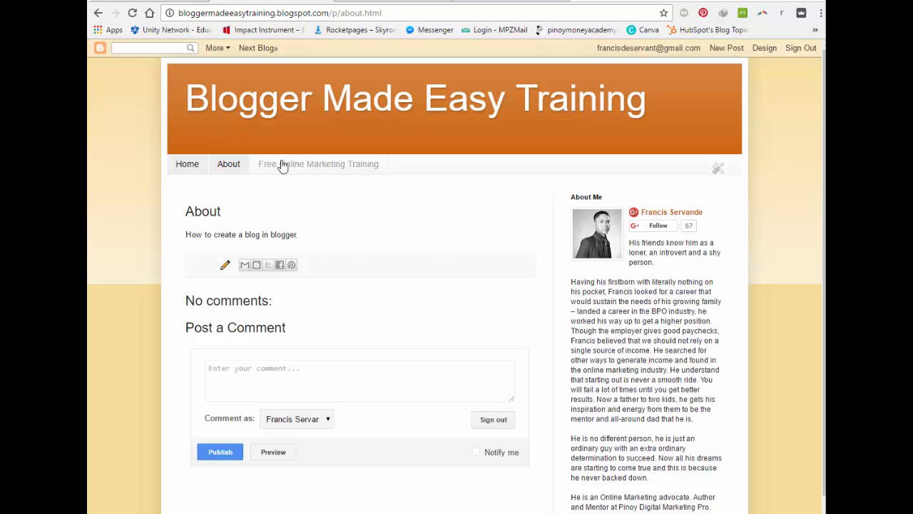
# Test the About and Free Online Marketing Training menu entries on the live blog and return to the blog.
pyautogui.click(234, 167)
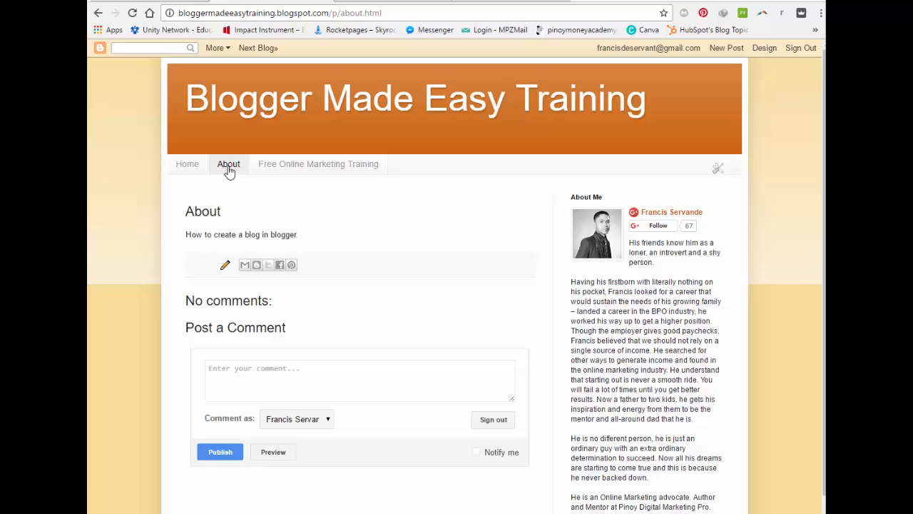
pyautogui.click(346, 168)
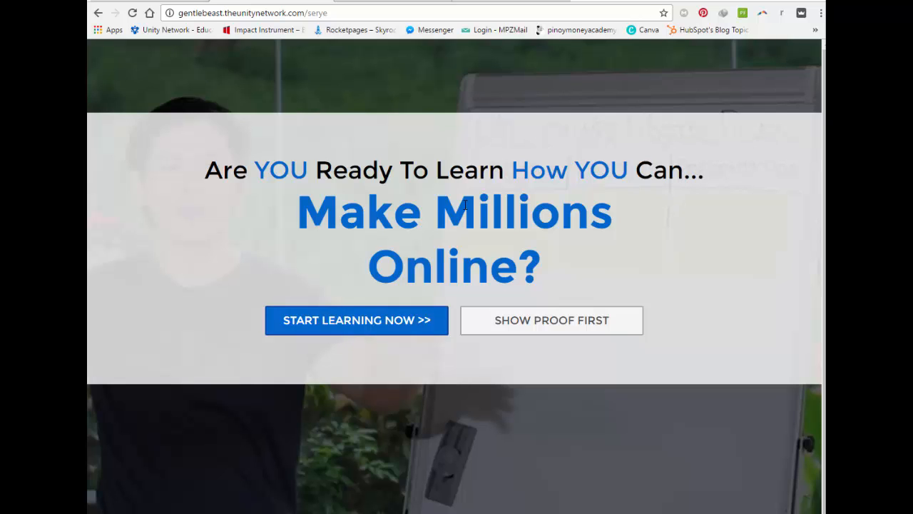
pyautogui.click(99, 14)
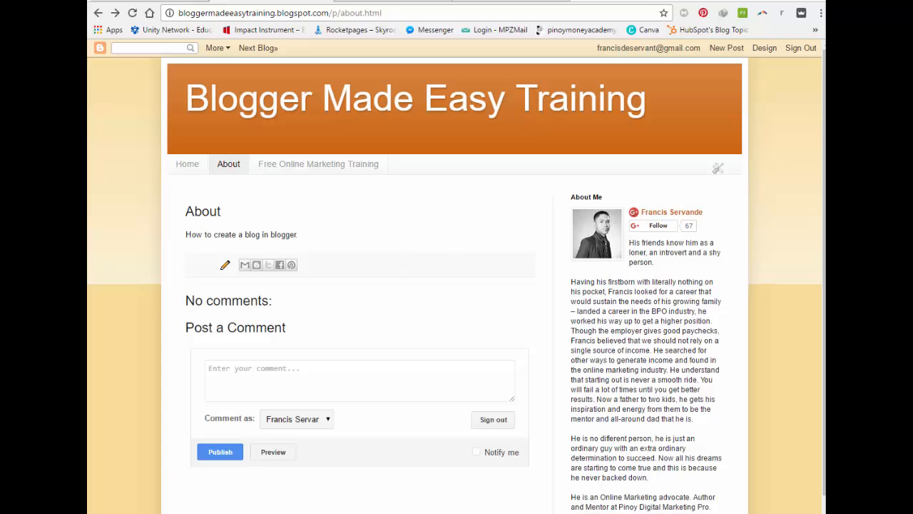
# Switch to the Notepad training outline to check the upcoming topic and return to the blog.
pyautogui.hotkey('alt', 'Tab')
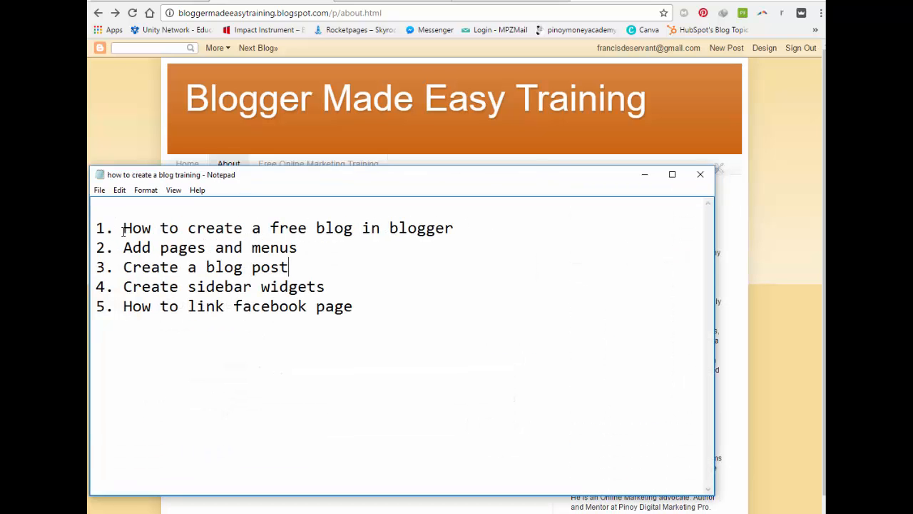
pyautogui.click(310, 246)
pyautogui.click(119, 117)
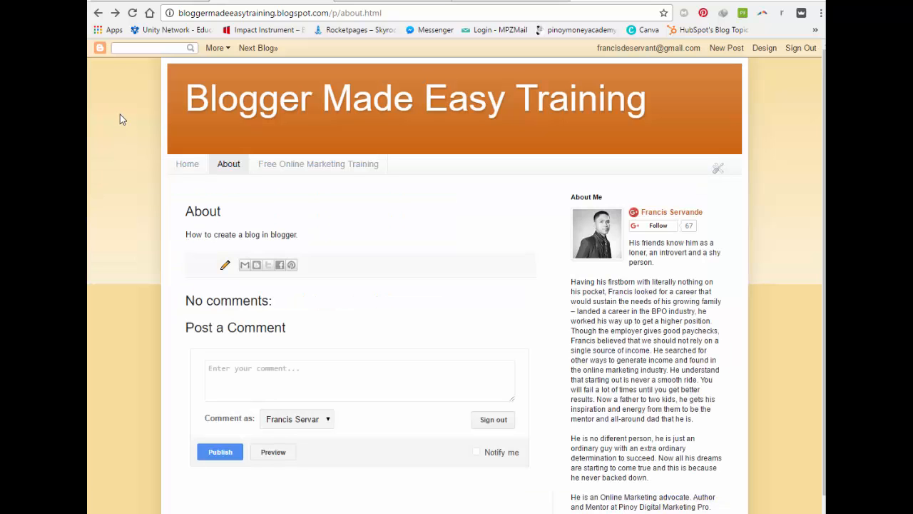
# Return to the Blogger dashboard and create a new post from the blog's post list.
pyautogui.click(194, 1)
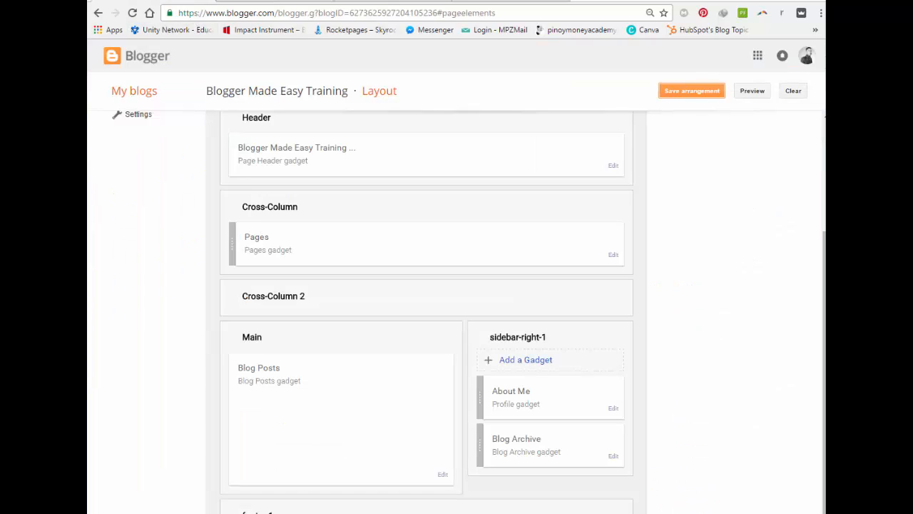
pyautogui.scroll(3, 173, 272)
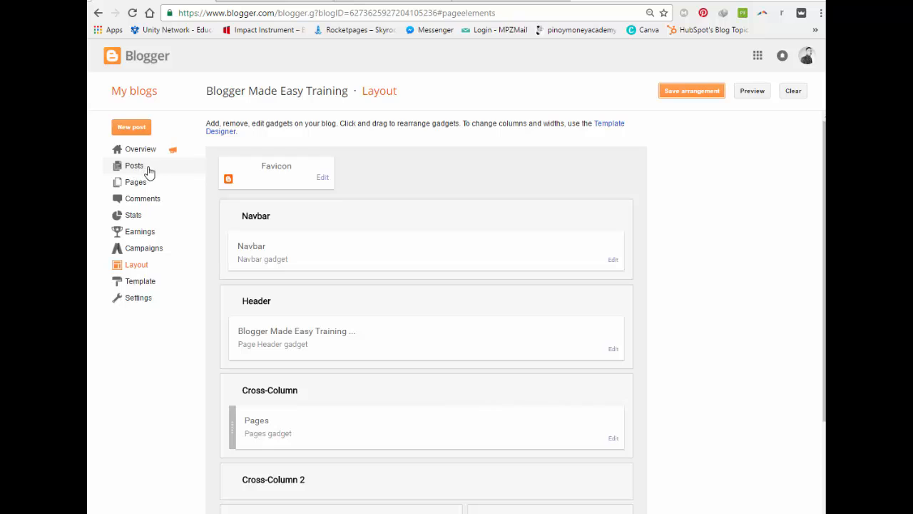
pyautogui.click(136, 168)
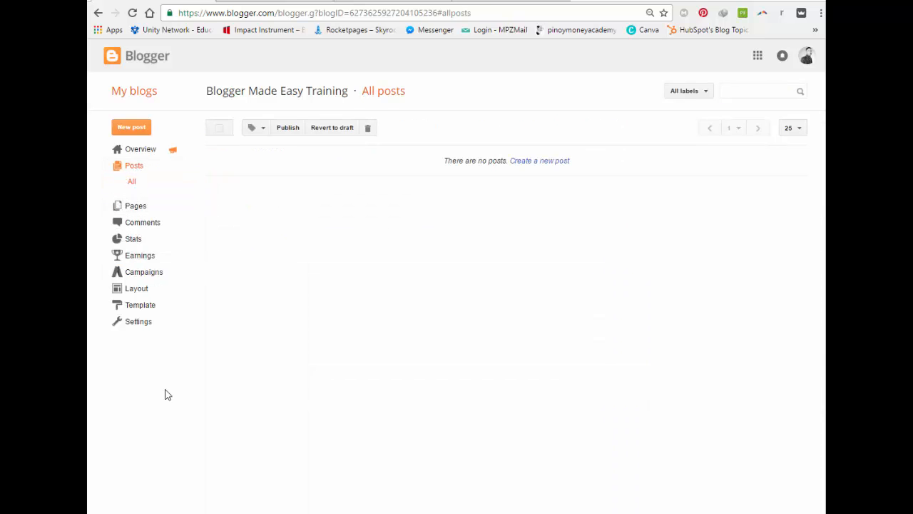
pyautogui.click(552, 163)
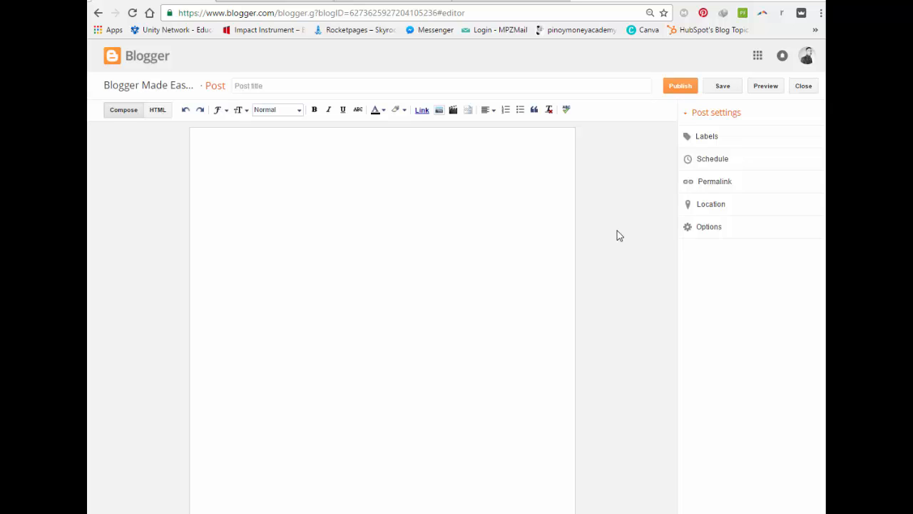
# Begin the post body with "He" and title the post "This is my first blog post".
pyautogui.click(284, 159)
pyautogui.write('He')
pyautogui.click(247, 85)
pyautogui.write('This si')
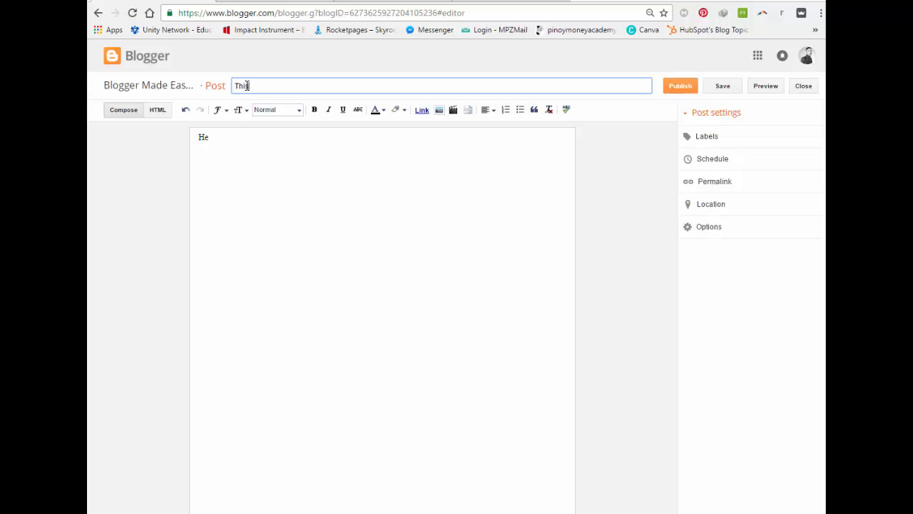
pyautogui.press('BackSpace')
pyautogui.write('is my first blog post')
# Complete the opening line of the post body as "Hello world, this is my first blog post.".
pyautogui.click(227, 138)
pyautogui.write('l')
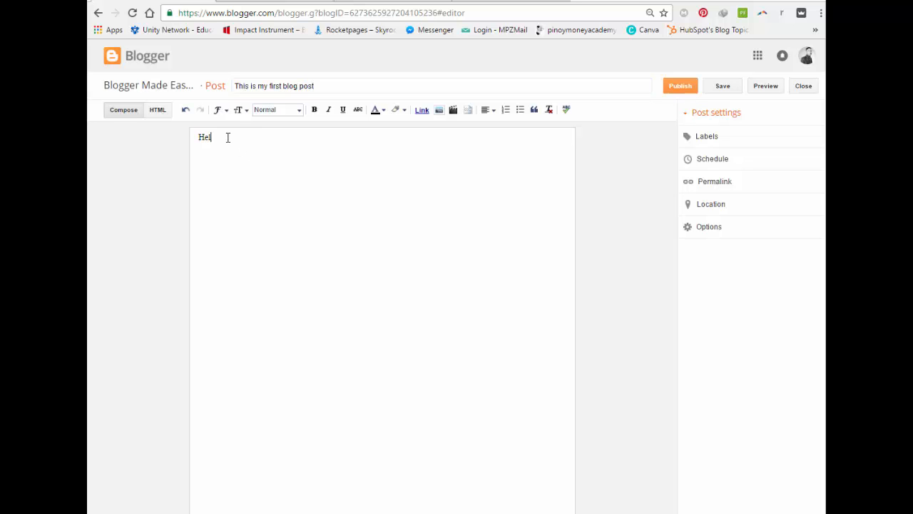
pyautogui.write('lo world, this is my first bl')
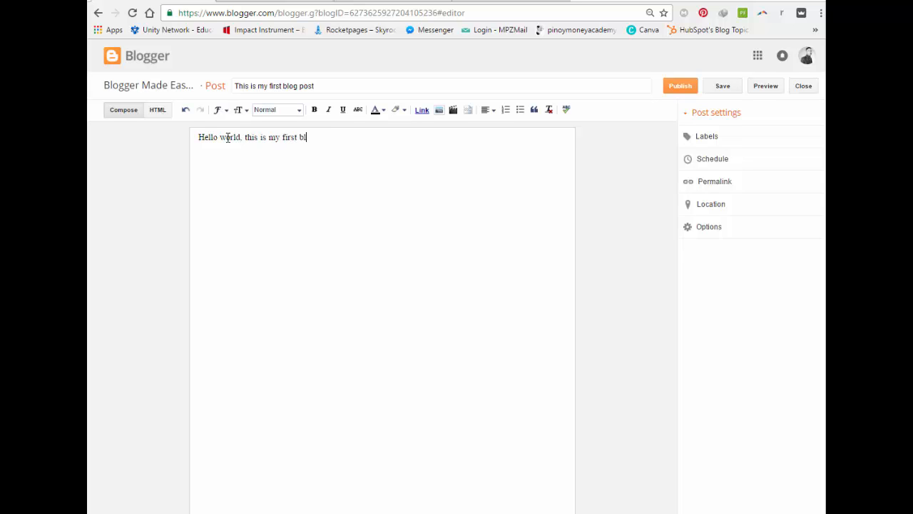
pyautogui.write('og post.')
pyautogui.press('Return')
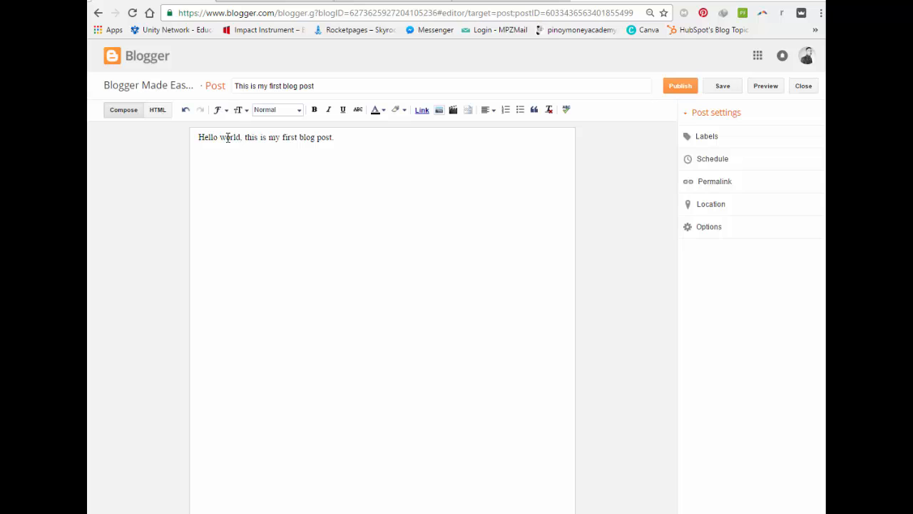
pyautogui.write('Follow me on')
pyautogui.press('BackSpace')
pyautogui.press('BackSpace')
pyautogui.press('BackSpace')
pyautogui.press('BackSpace')
pyautogui.press('BackSpace')
pyautogui.press('BackSpace')
pyautogui.press('BackSpace')
pyautogui.press('BackSpace')
pyautogui.press('BackSpace')
pyautogui.press('BackSpace')
pyautogui.write('ollow ')
pyautogui.write('m')
pyautogui.press('BackSpace')
pyautogui.press('BackSpace')
pyautogui.press('BackSpace')
pyautogui.press('BackSpace')
pyautogui.press('BackSpace')
pyautogui.press('BackSpace')
pyautogui.press('BackSpace')
pyautogui.press('BackSpace')
# Add the paragraphs "Learn more about online marketing." and "Follow me as I share my knowledge on how to make money online.".
pyautogui.write('Learn more ablout online marketing.')
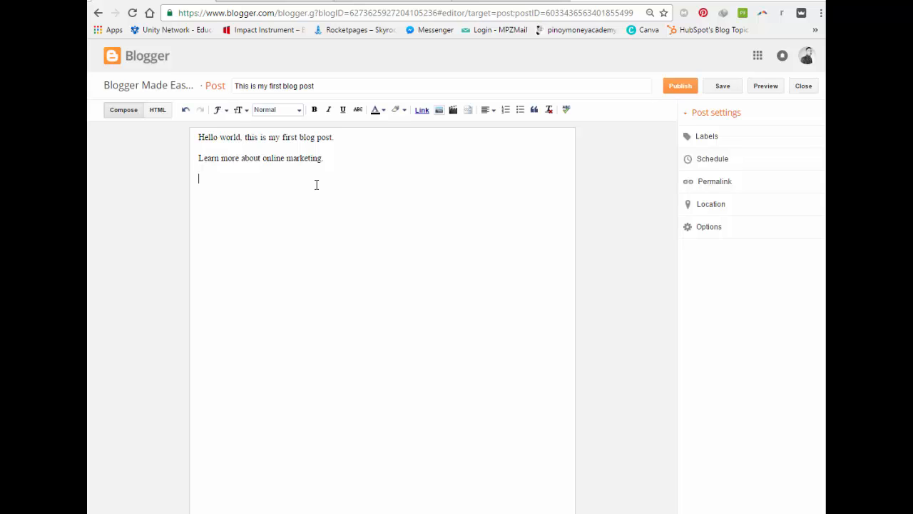
pyautogui.write('Fo')
pyautogui.press('BackSpace')
pyautogui.press('BackSpace')
pyautogui.write('Follow me as I ash')
pyautogui.press('BackSpace')
pyautogui.press('BackSpace')
pyautogui.press('BackSpace')
pyautogui.write('share m')
pyautogui.write('y knowle')
pyautogui.write('gdd')
pyautogui.press('BackSpace')
pyautogui.write('e on')
pyautogui.press('BackSpace')
pyautogui.press('BackSpace')
pyautogui.press('BackSpace')
pyautogui.press('BackSpace')
pyautogui.press('BackSpace')
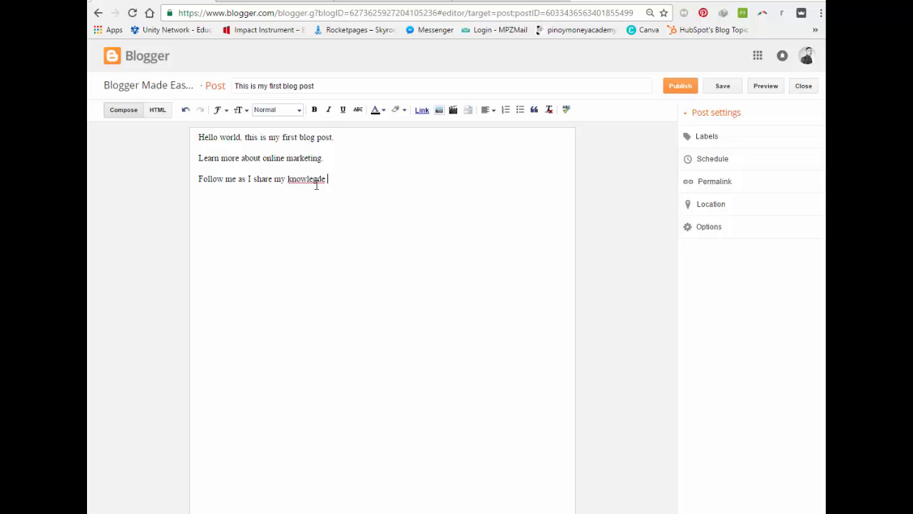
pyautogui.write('de on how ')
pyautogui.write('to create')
pyautogui.press('BackSpace')
pyautogui.press('BackSpace')
pyautogui.press('BackSpace')
pyautogui.press('BackSpace')
pyautogui.press('BackSpace')
pyautogui.press('BackSpace')
pyautogui.write('make Imoney online.')
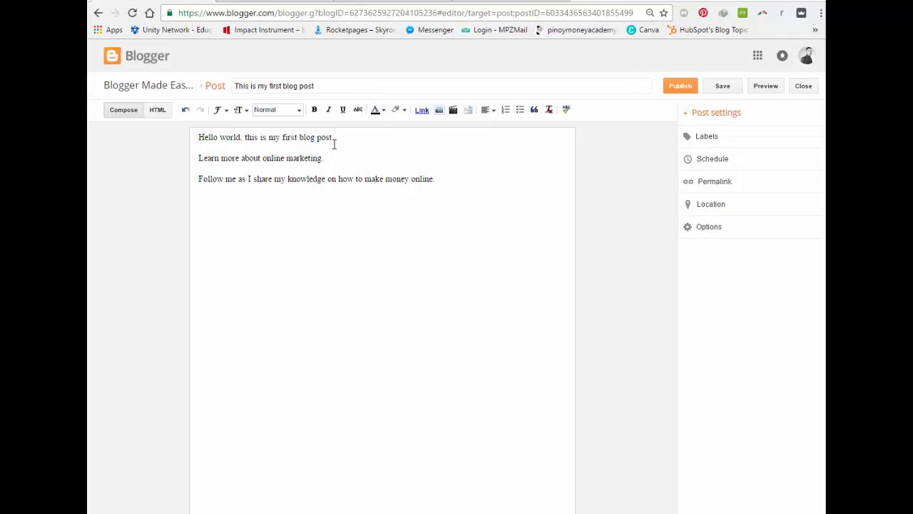
# Label the post with "internet marketing, make money online".
pyautogui.click(725, 141)
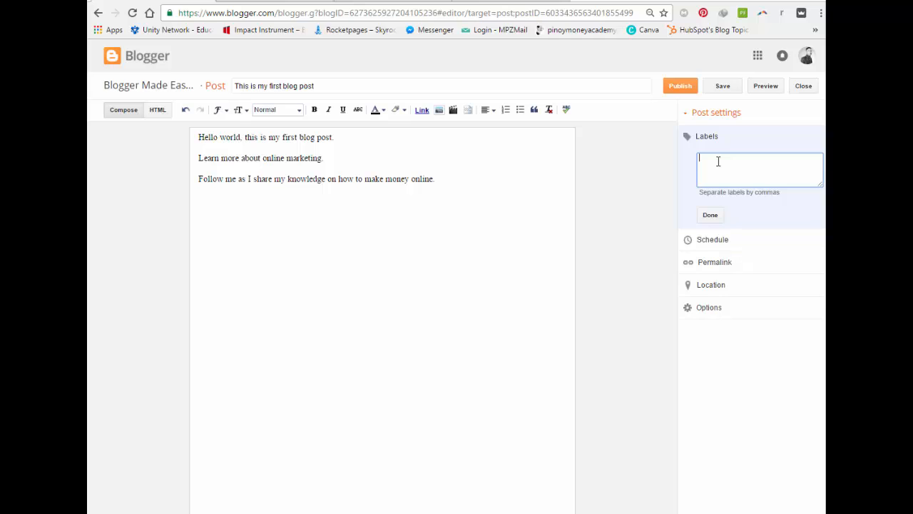
pyautogui.write('internet marketing, make money online')
pyautogui.click(708, 217)
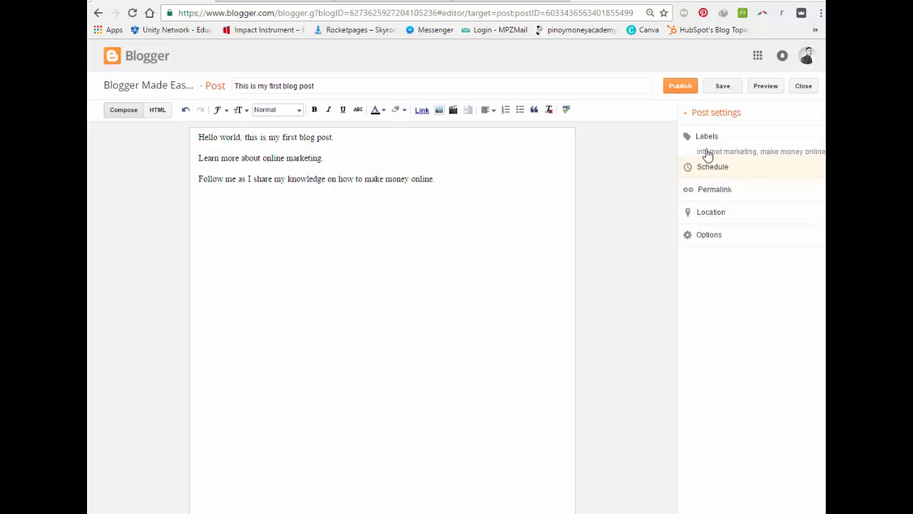
# Try the custom permalink setting for the post and return it to automatic after checking the post options.
pyautogui.click(711, 193)
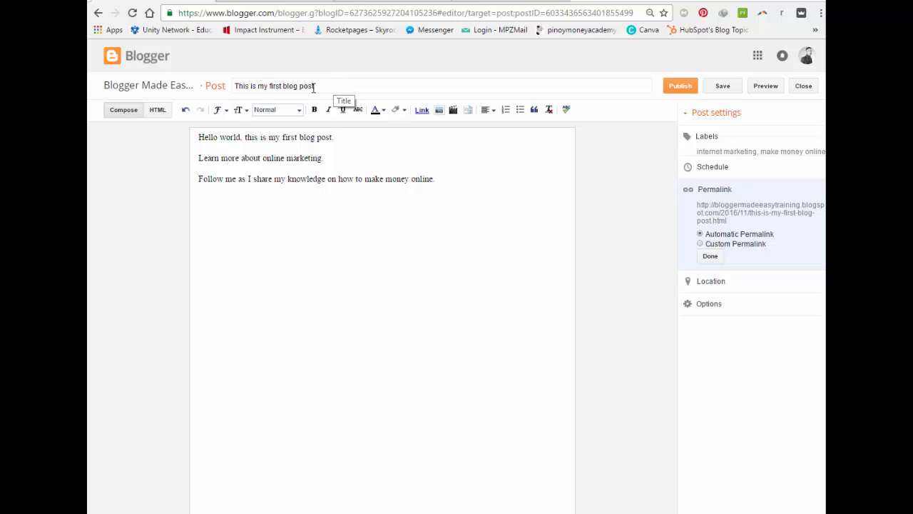
pyautogui.click(701, 245)
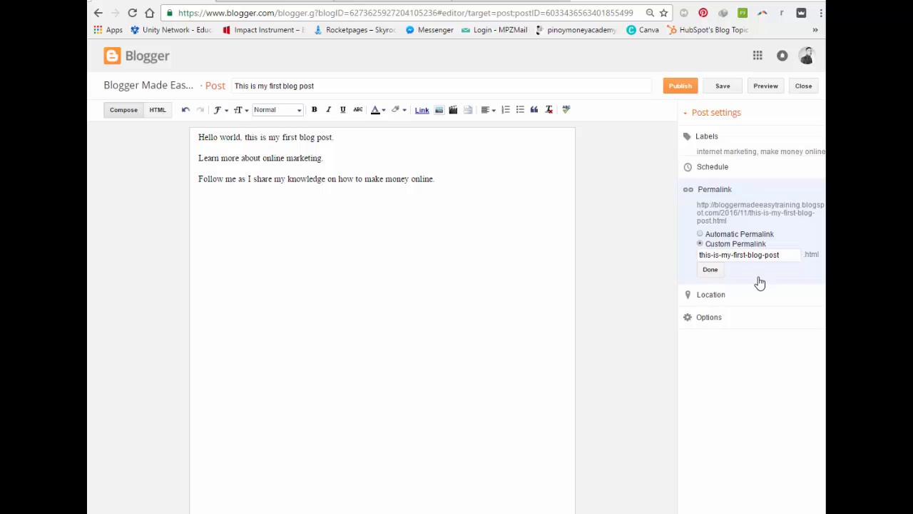
pyautogui.click(699, 320)
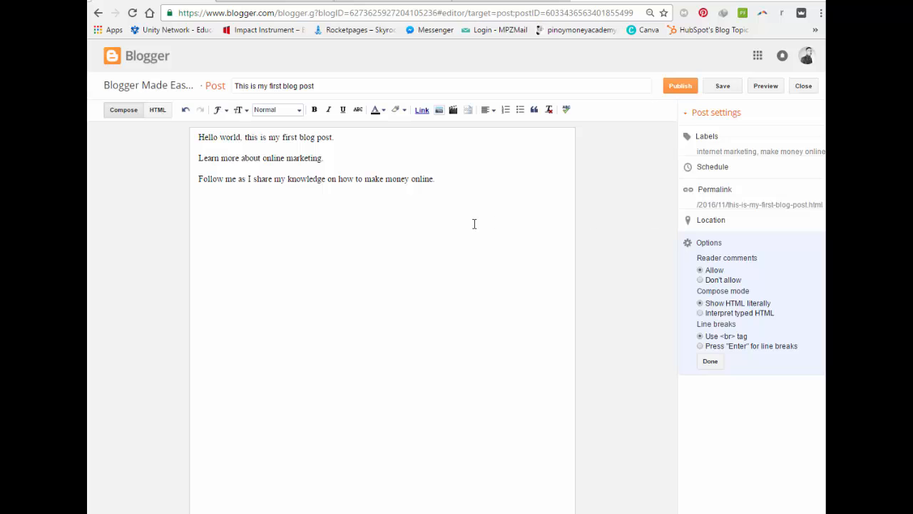
pyautogui.click(710, 194)
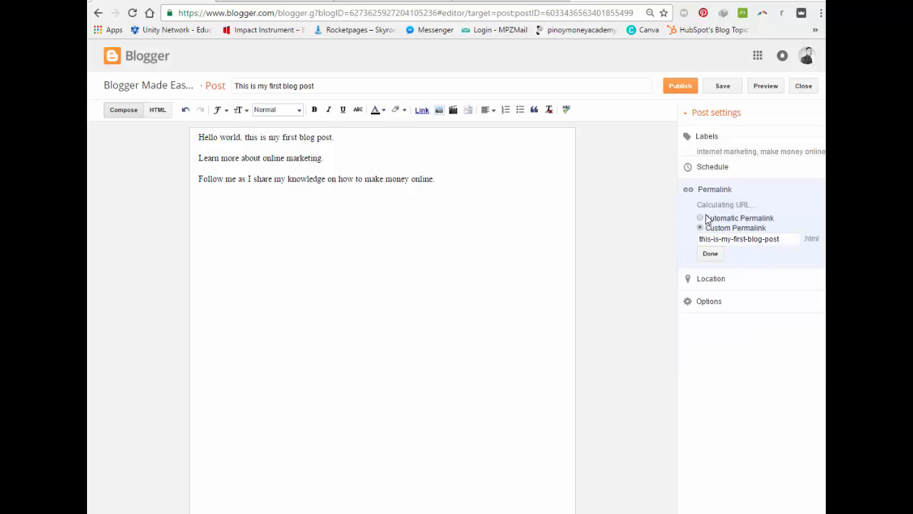
pyautogui.click(701, 218)
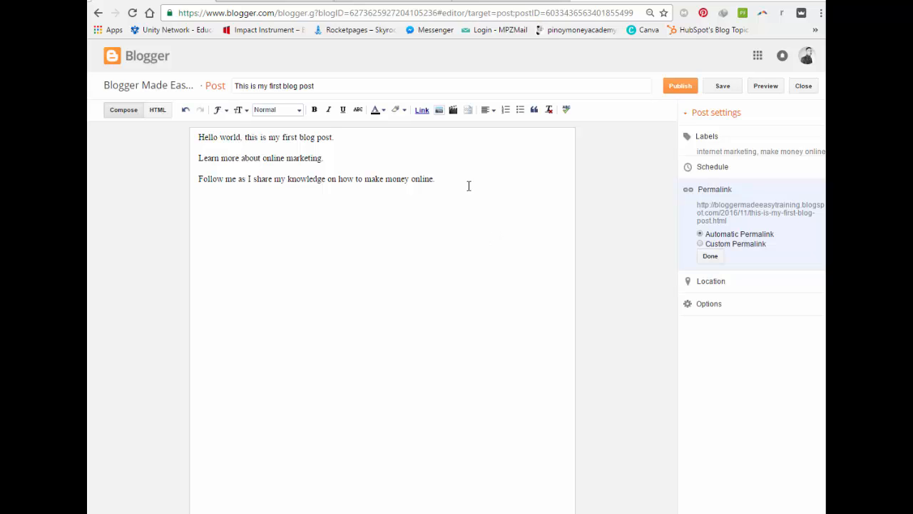
# Publish the post and decline sharing it on Google+.
pyautogui.click(360, 230)
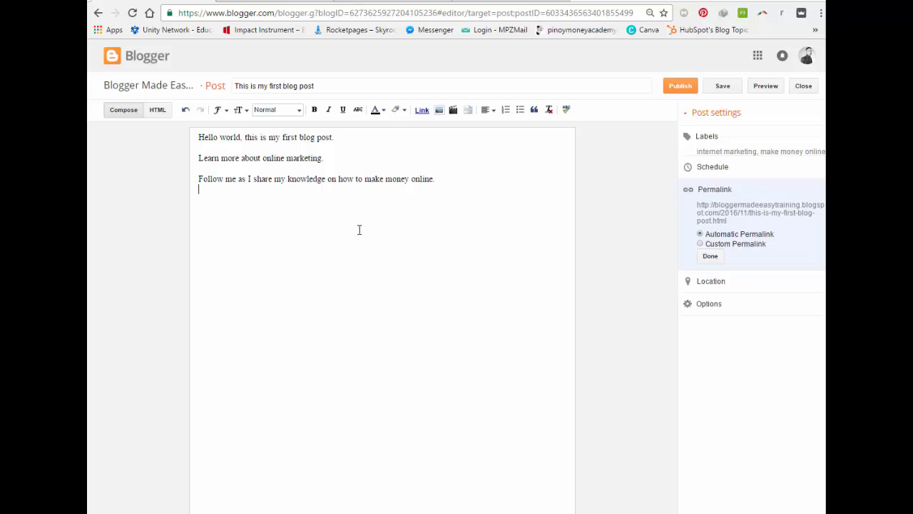
pyautogui.click(678, 87)
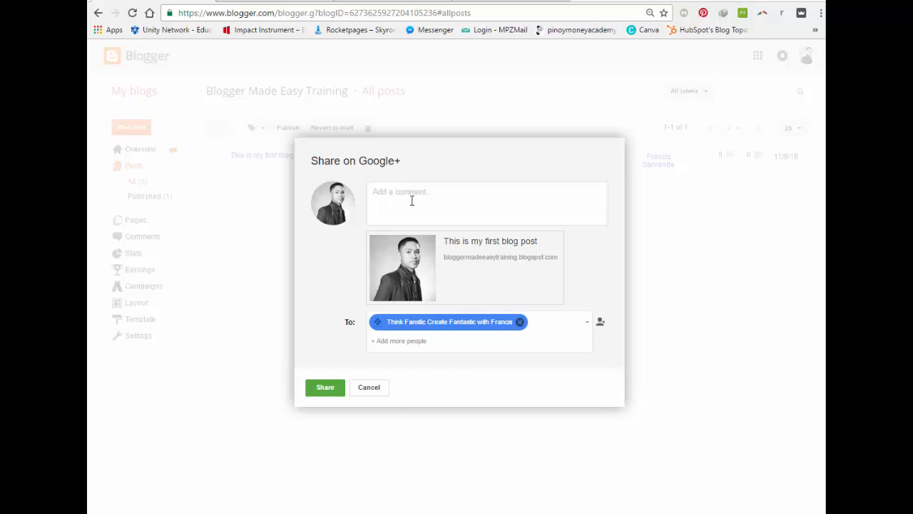
pyautogui.click(378, 389)
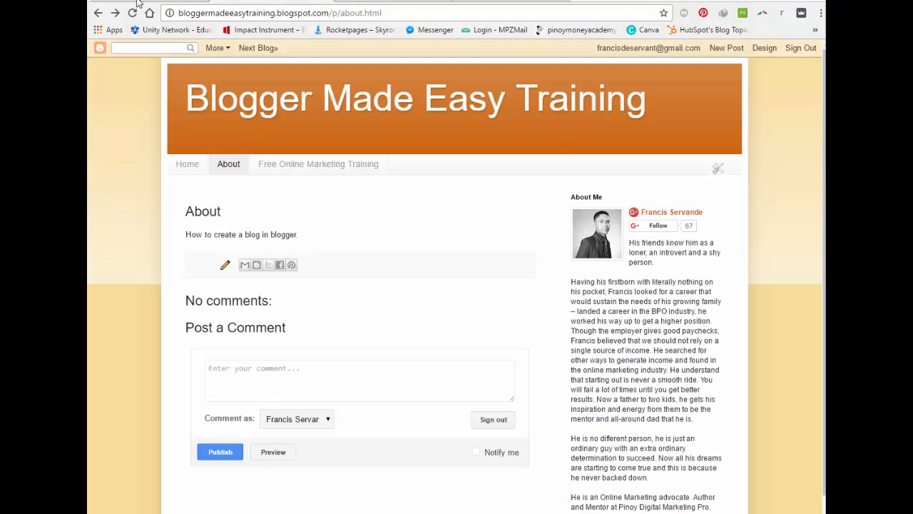
# Reload the live blog and open the new post from the Home page to check its text.
pyautogui.click(133, 12)
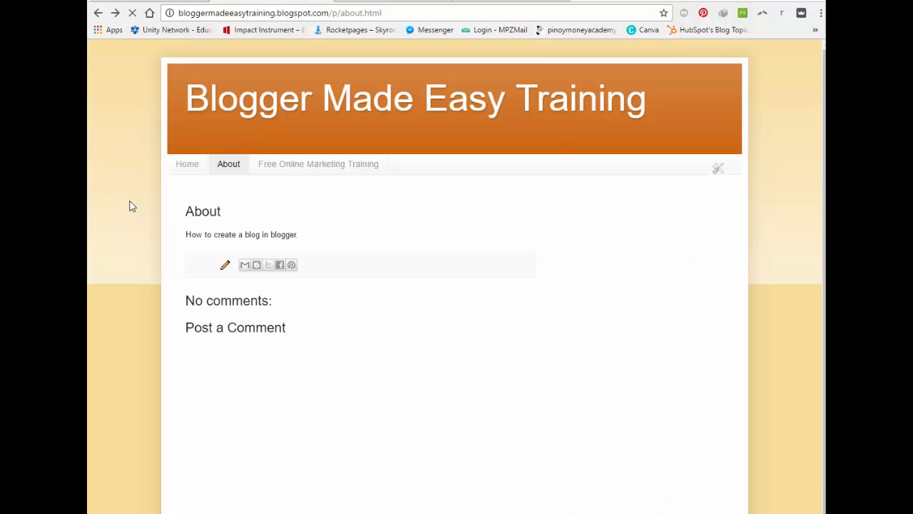
pyautogui.click(188, 171)
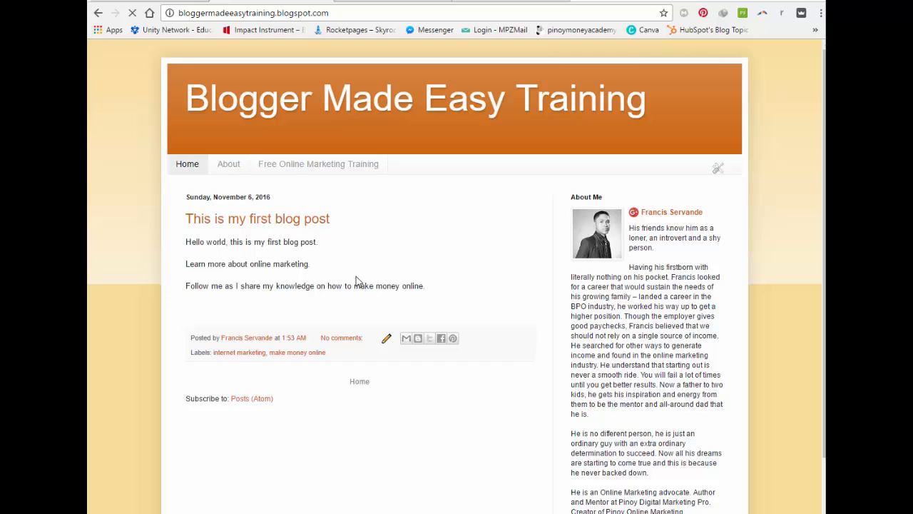
pyautogui.click(278, 227)
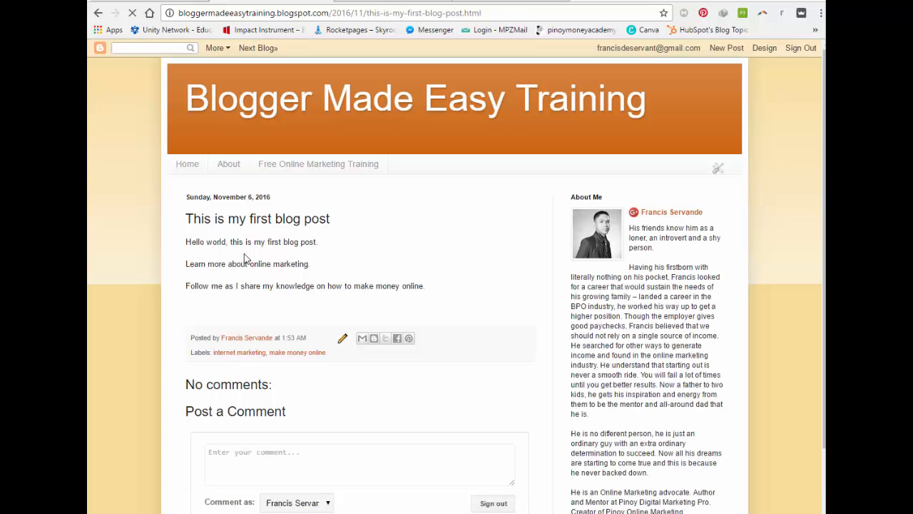
pyautogui.moveTo(191, 242); pyautogui.dragTo(322, 264)
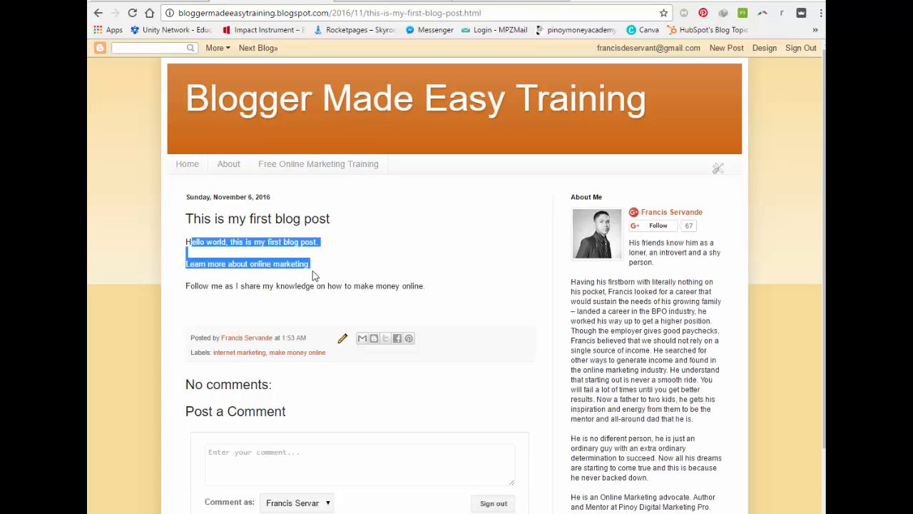
pyautogui.click(313, 272)
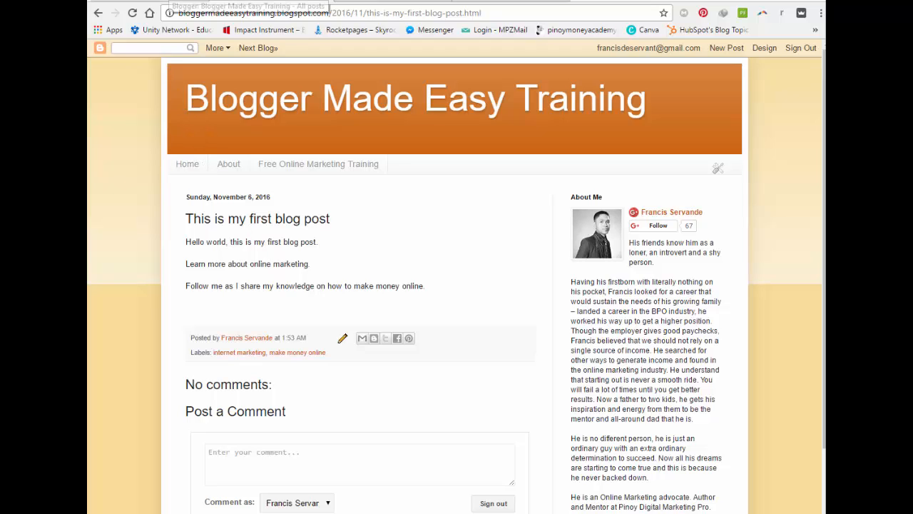
# Return to the blog's list of posts and open "This is my first blog post" for editing.
pyautogui.click(175, 2)
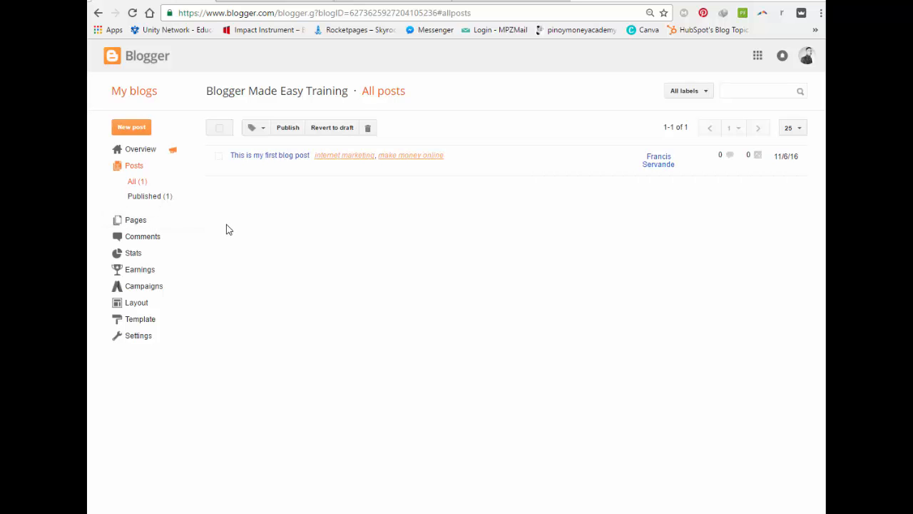
pyautogui.moveTo(257, 156)
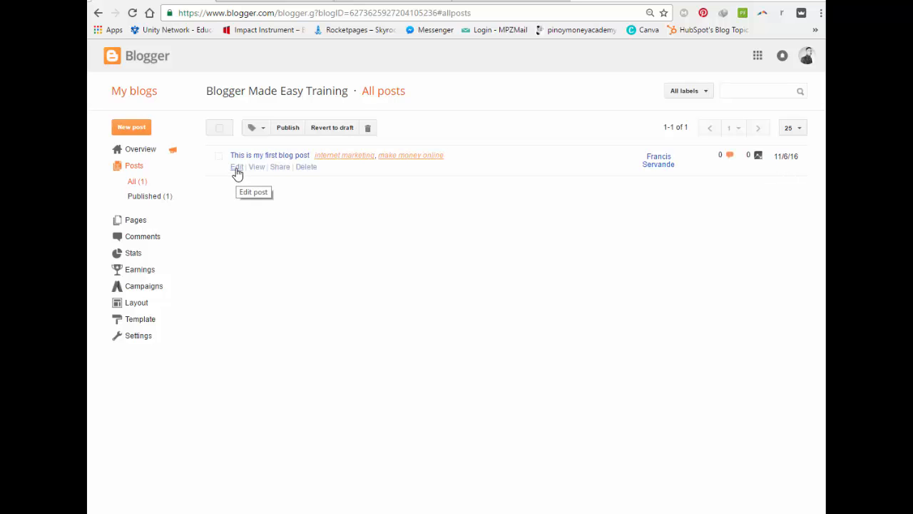
pyautogui.click(236, 170)
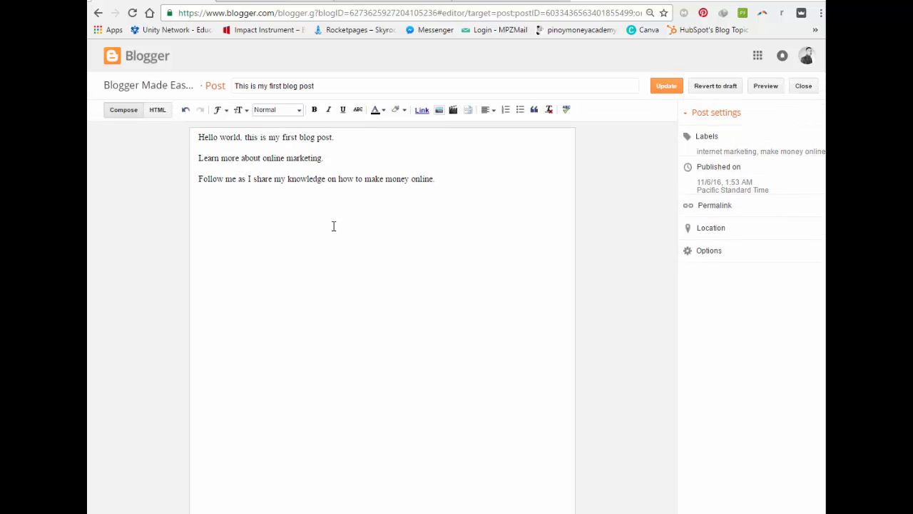
# Upload the portrait image with the leadership quote from the Desktop and insert it below the last line of the post.
pyautogui.click(333, 226)
pyautogui.click(440, 111)
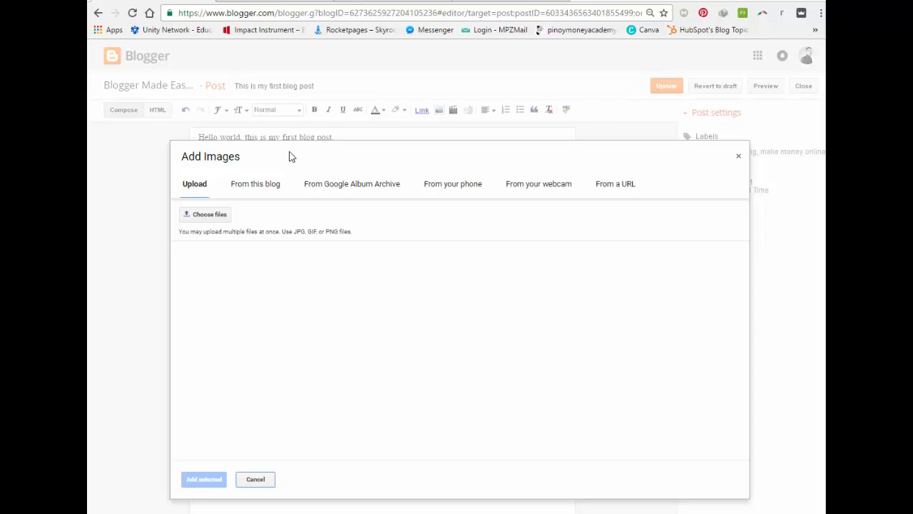
pyautogui.click(218, 217)
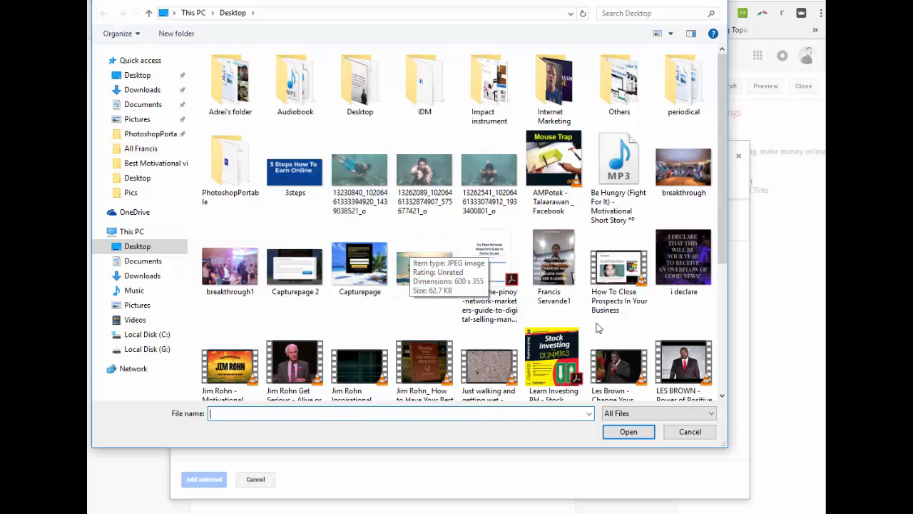
pyautogui.click(553, 260)
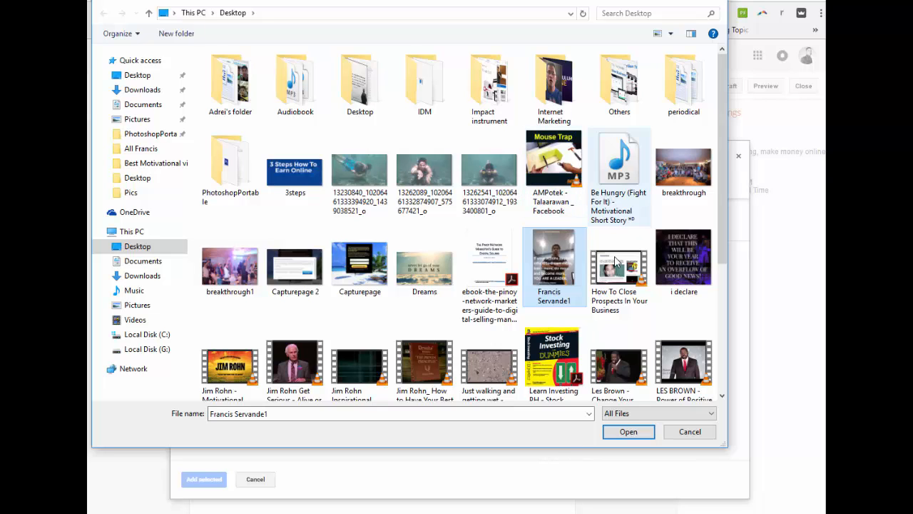
pyautogui.click(628, 433)
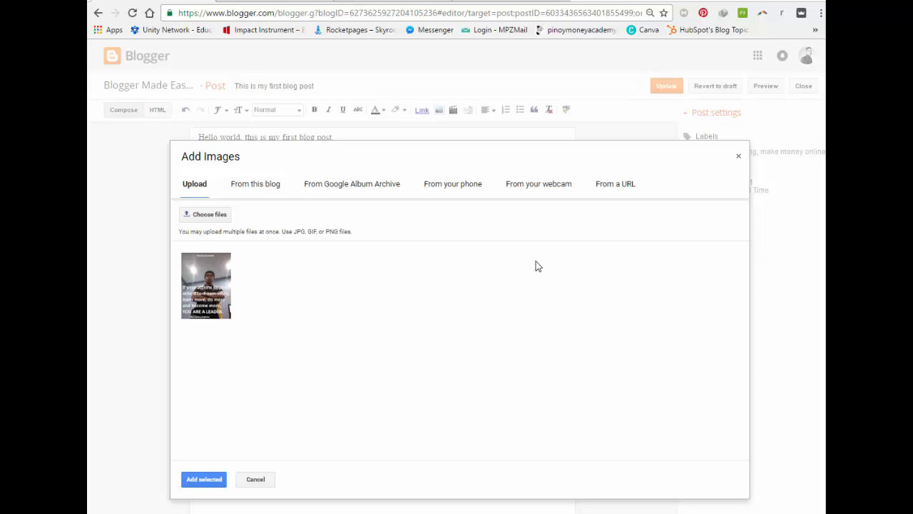
pyautogui.click(205, 282)
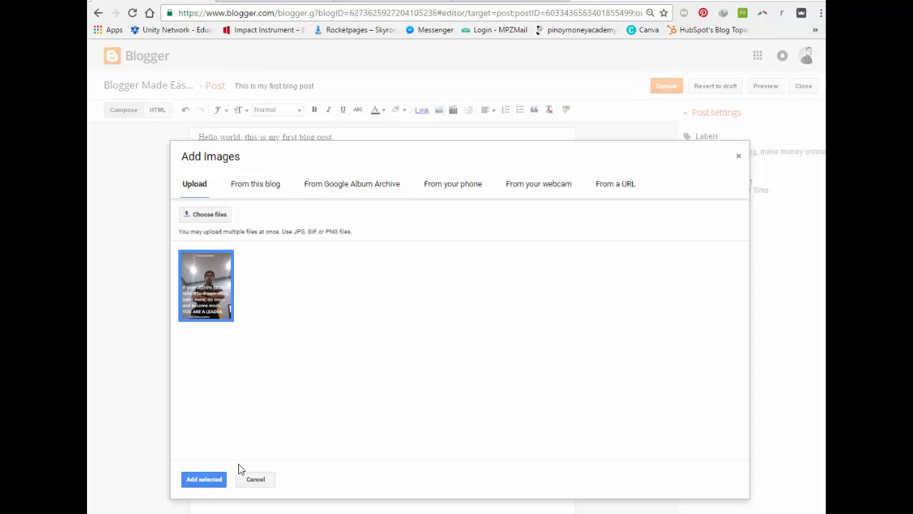
pyautogui.click(206, 482)
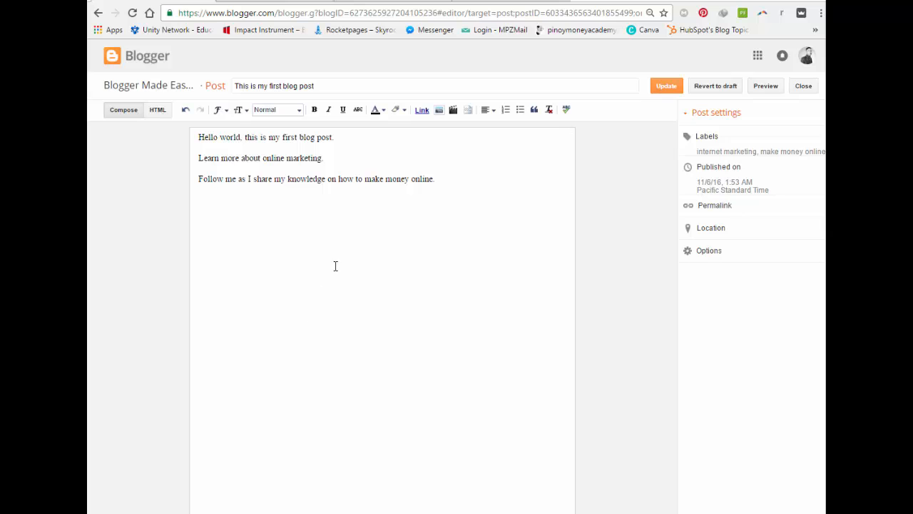
# Try the X-Large size on the inserted quote image, then set the image to Large.
pyautogui.click(382, 242)
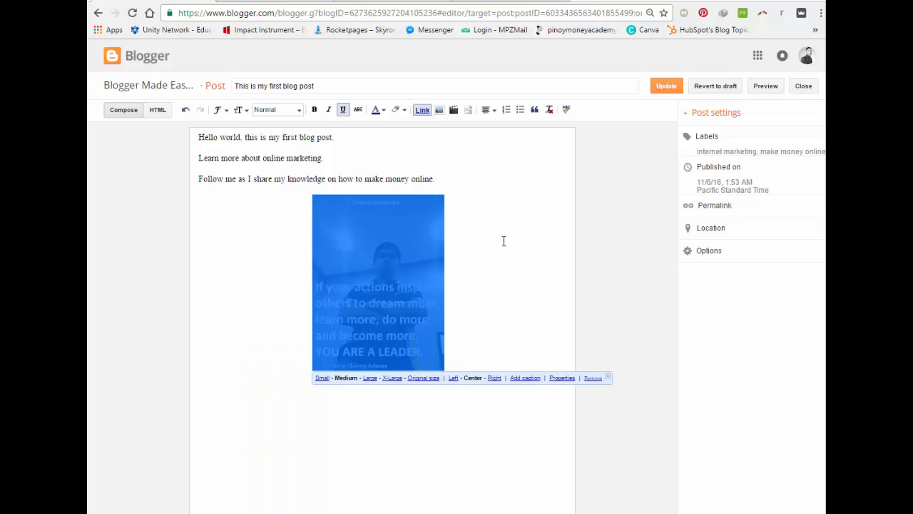
pyautogui.click(501, 237)
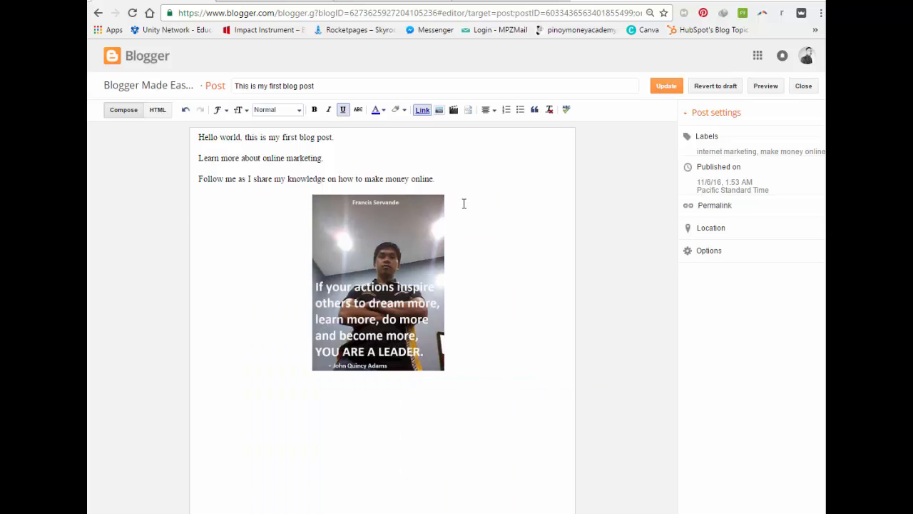
pyautogui.click(375, 294)
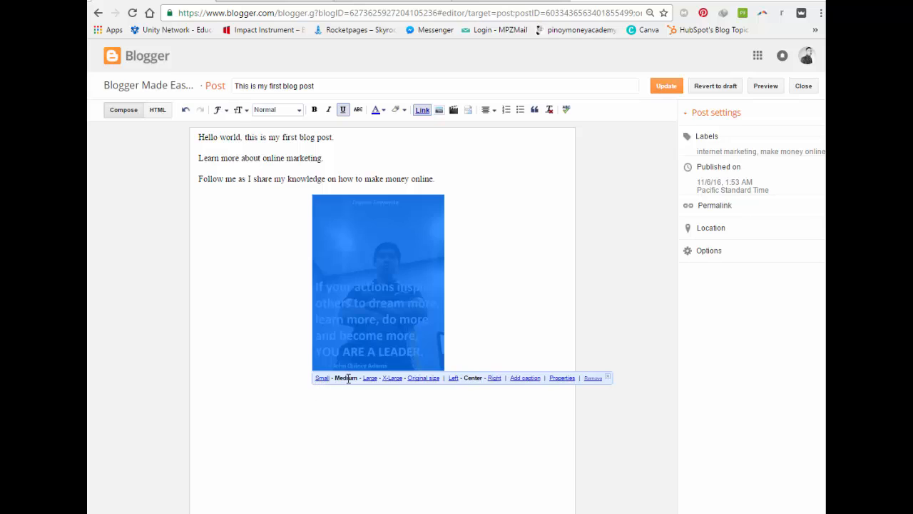
pyautogui.click(394, 378)
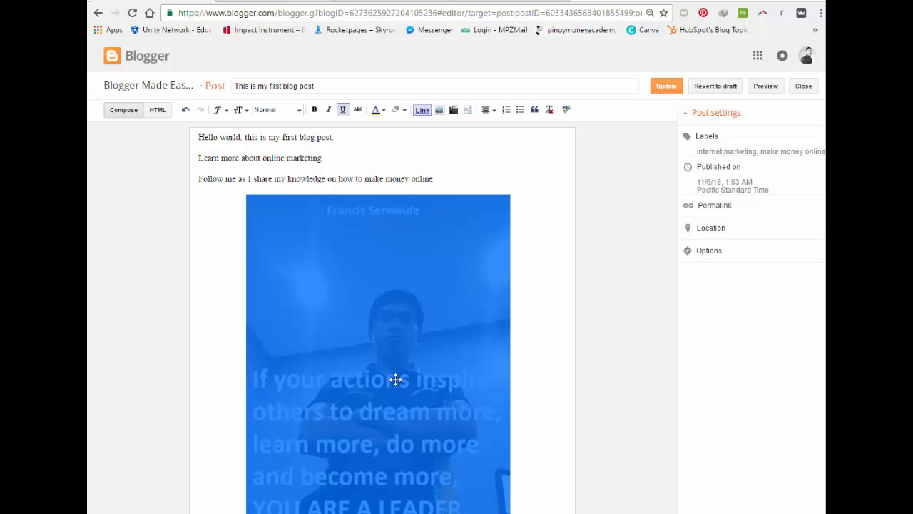
pyautogui.click(525, 343)
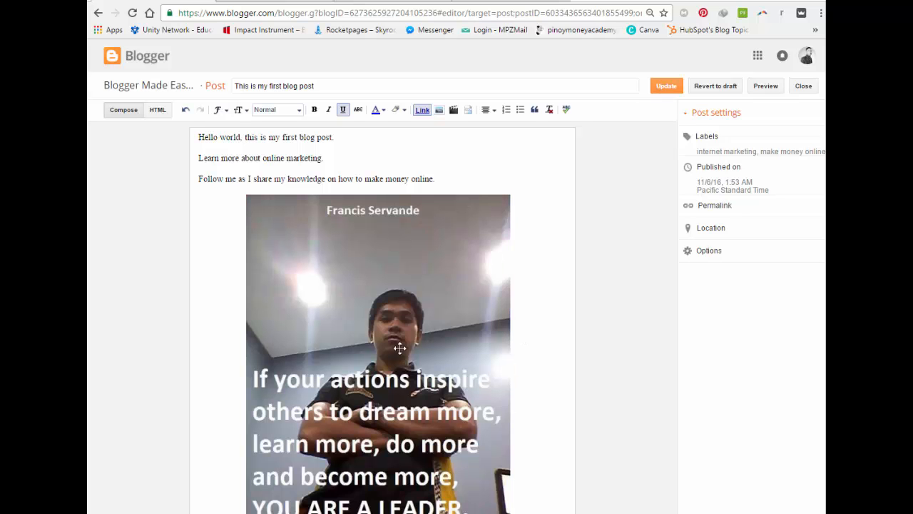
pyautogui.click(406, 294)
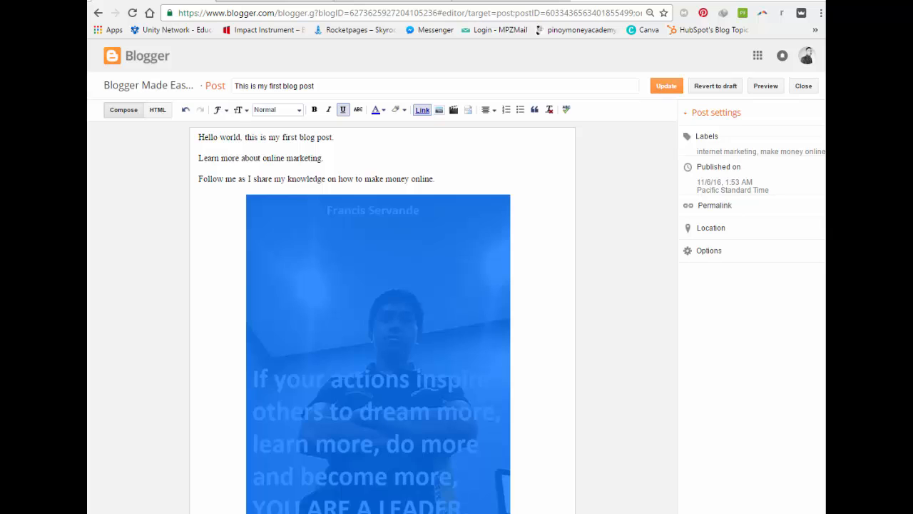
pyautogui.hotkey('ctrl', 'z')
pyautogui.click(474, 260)
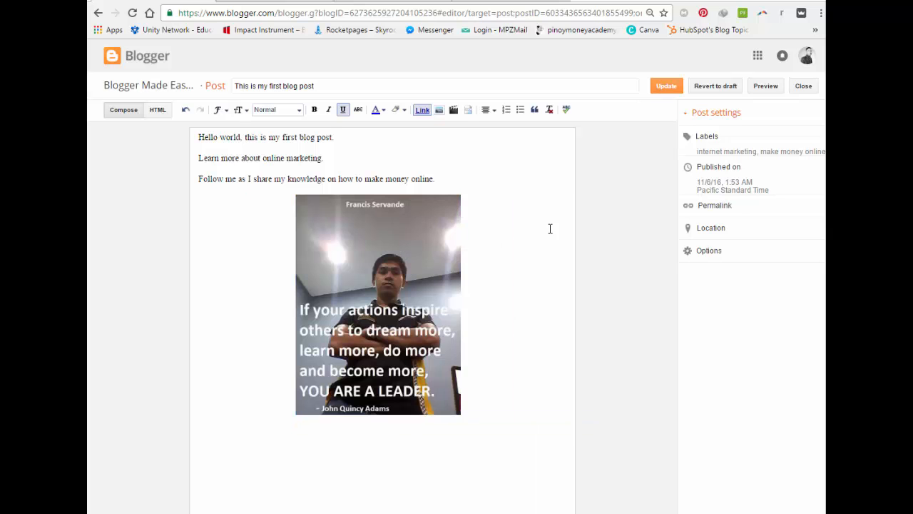
pyautogui.click(490, 180)
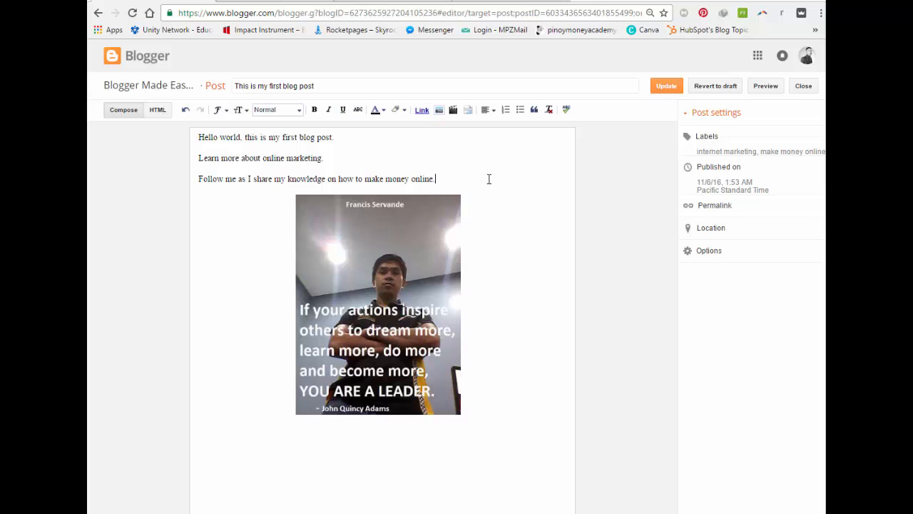
pyautogui.click(508, 307)
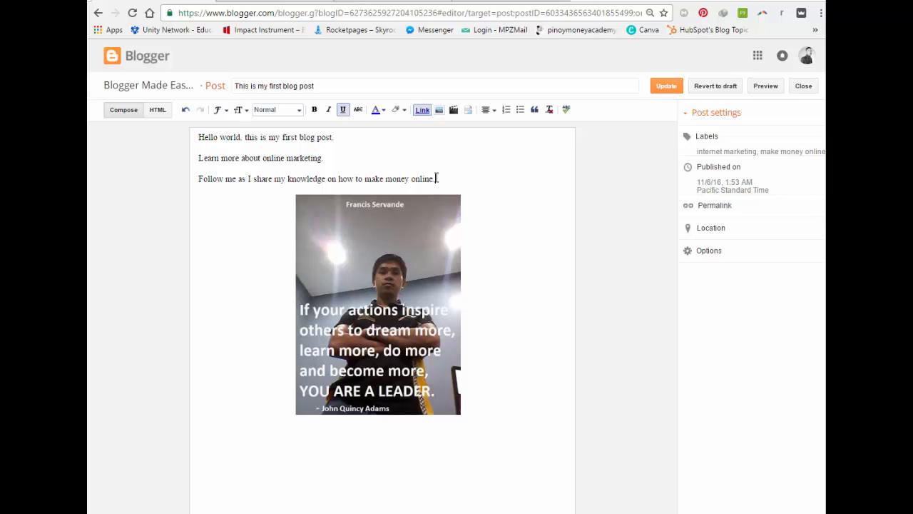
pyautogui.click(437, 178)
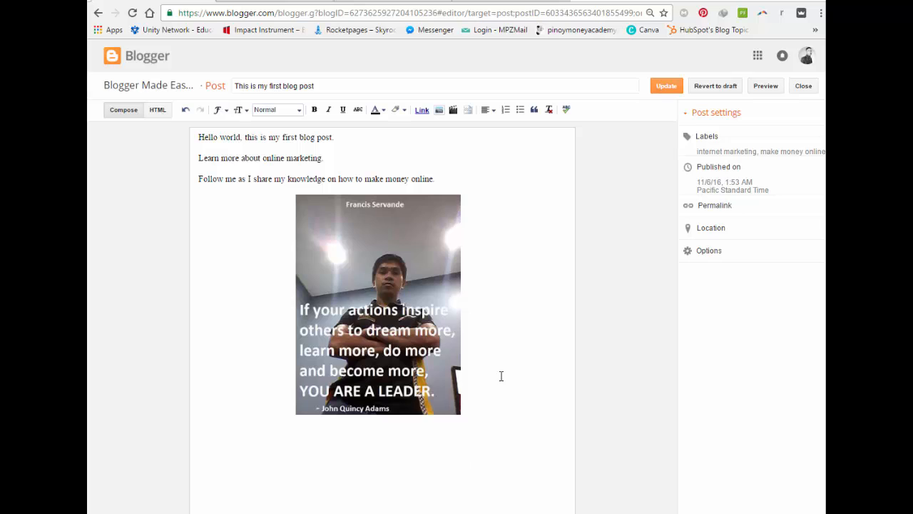
# Replace the quote image's link with the web address gentlebeast.theunitynetwork.com/serye.
pyautogui.click(377, 303)
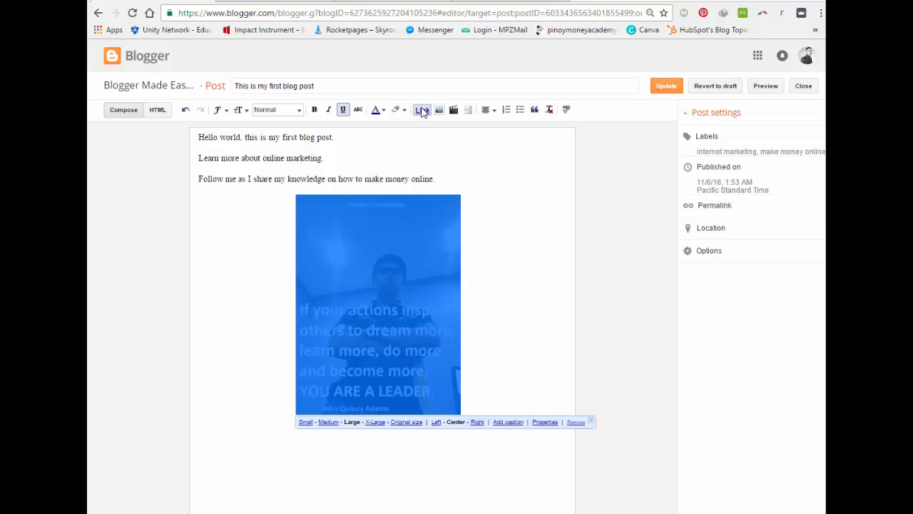
pyautogui.click(423, 112)
pyautogui.click(414, 225)
pyautogui.click(425, 112)
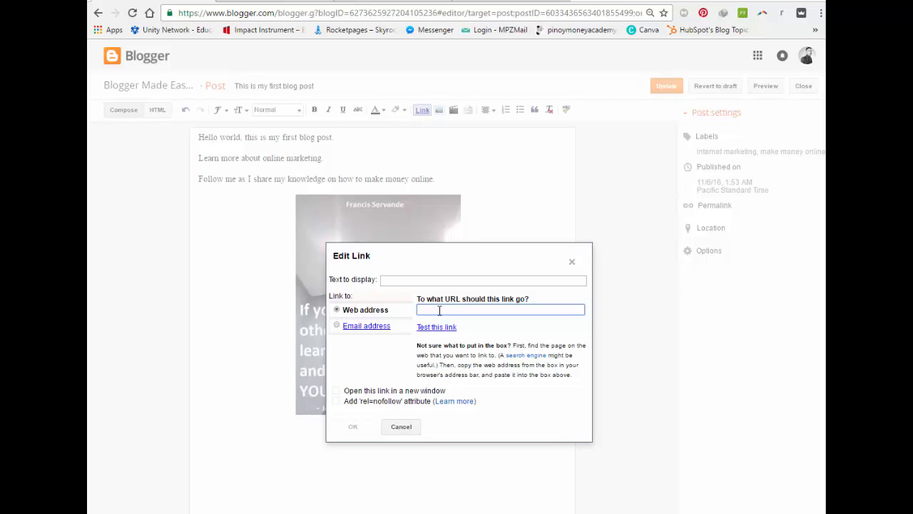
pyautogui.write('ge')
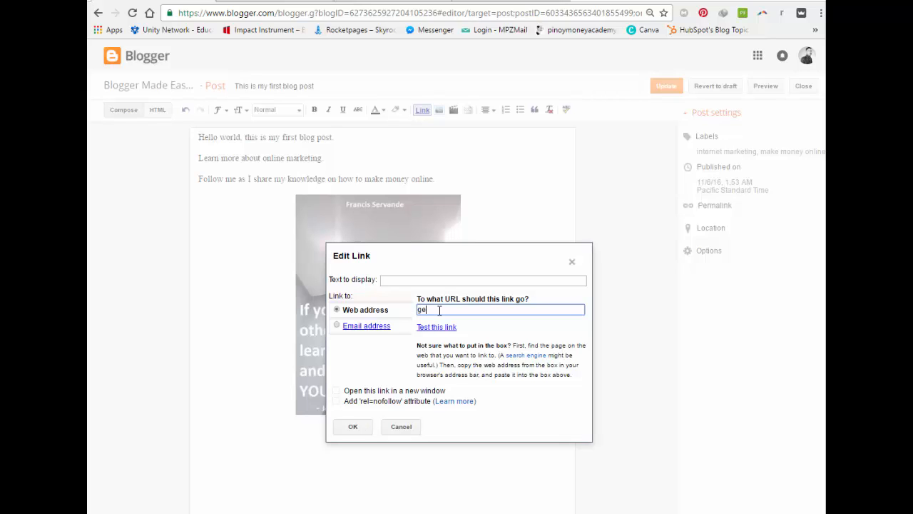
pyautogui.write('t')
pyautogui.press('BackSpace')
pyautogui.write('ntlebeast. theunitynetwork')
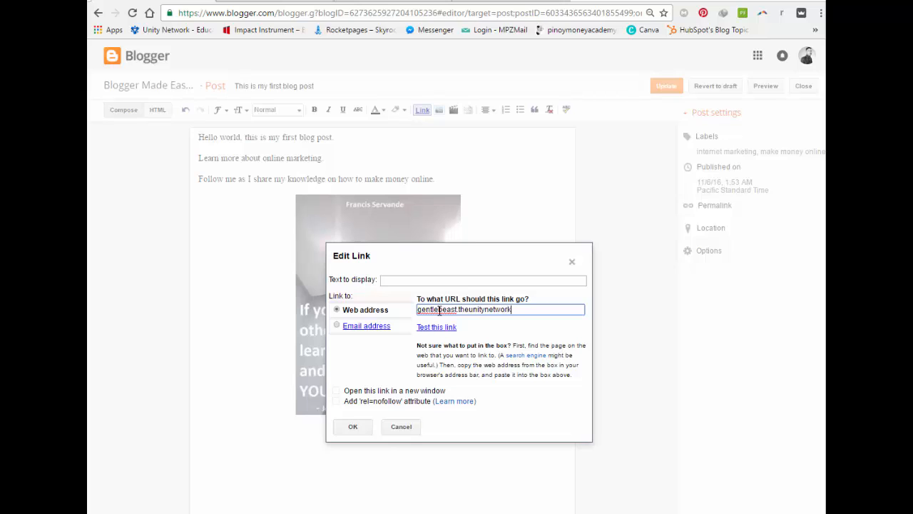
pyautogui.write('.com/serye')
pyautogui.click(351, 428)
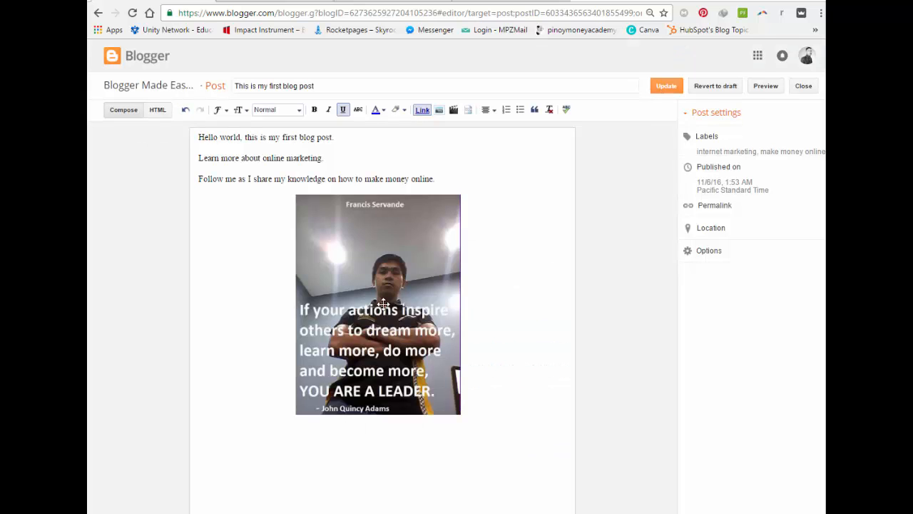
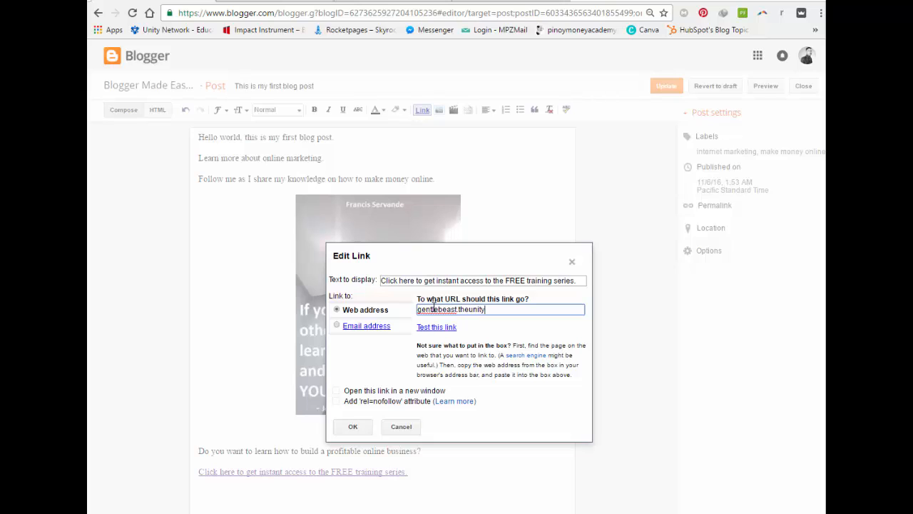
# Link the text "Click here to get instant access to the FREE training series." to gentlebeast.theunitynetwork.com/serye and update the post.
pyautogui.write('network.com/serye')
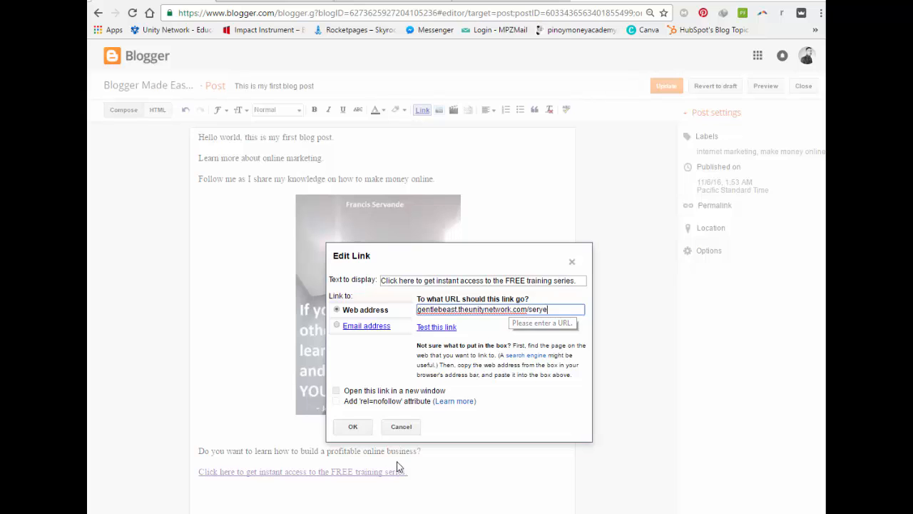
pyautogui.click(353, 426)
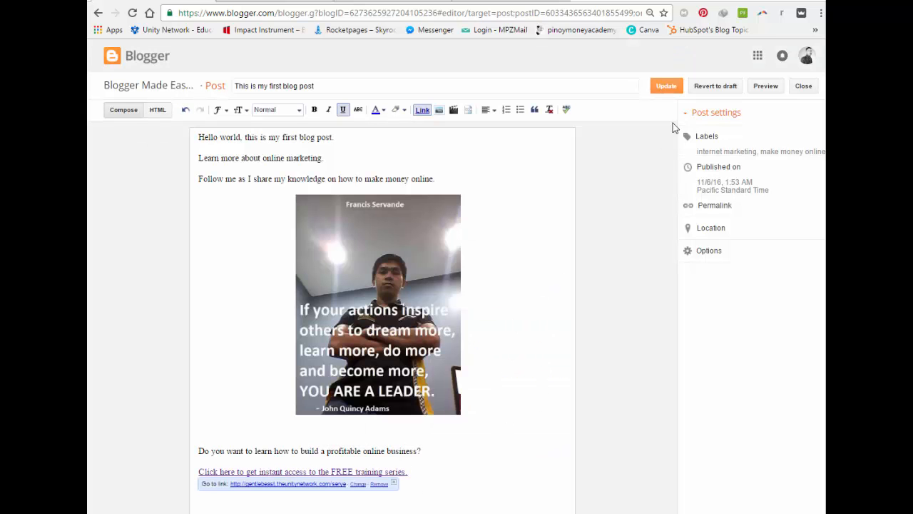
pyautogui.click(671, 87)
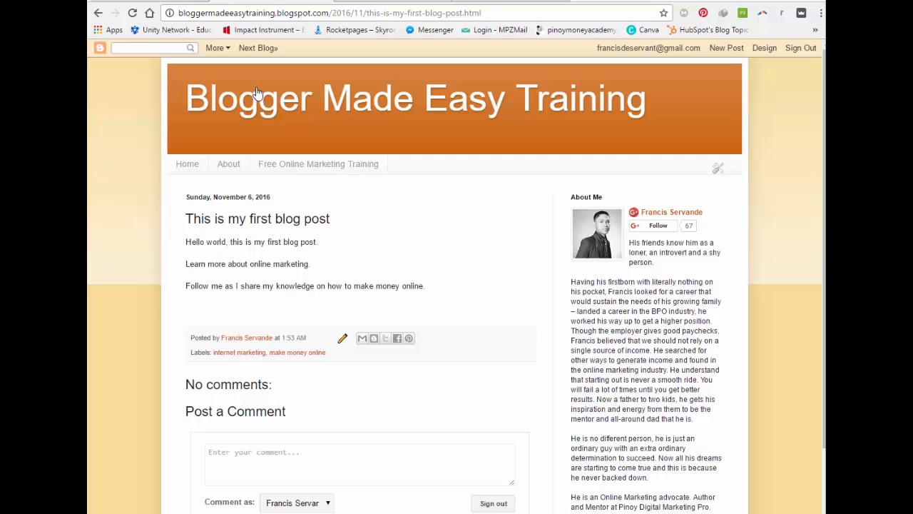
# Reload the live post and test the links on the image and on the free training text, returning to the post after each.
pyautogui.click(132, 13)
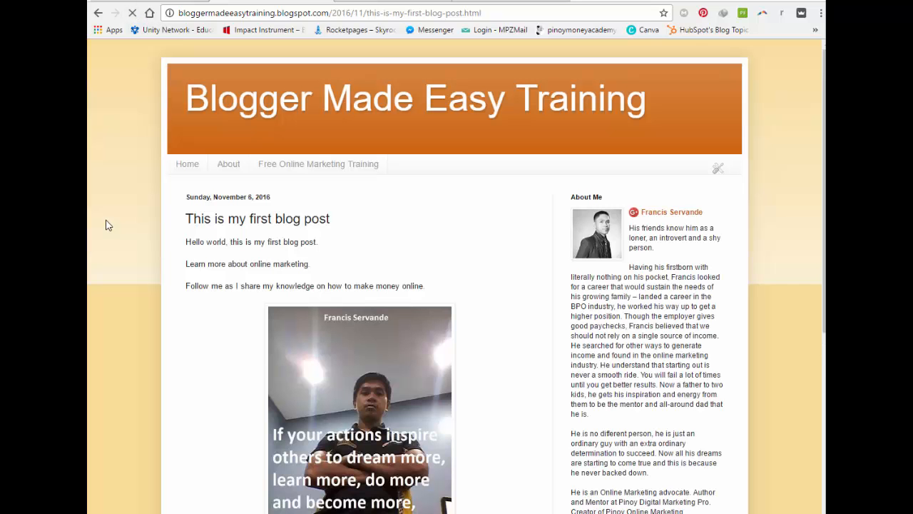
pyautogui.scroll(-3, 362, 186)
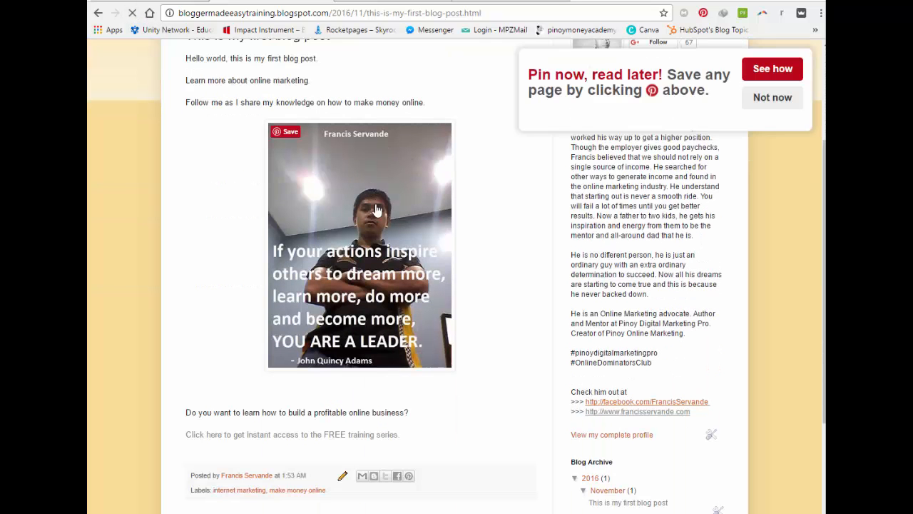
pyautogui.click(376, 222)
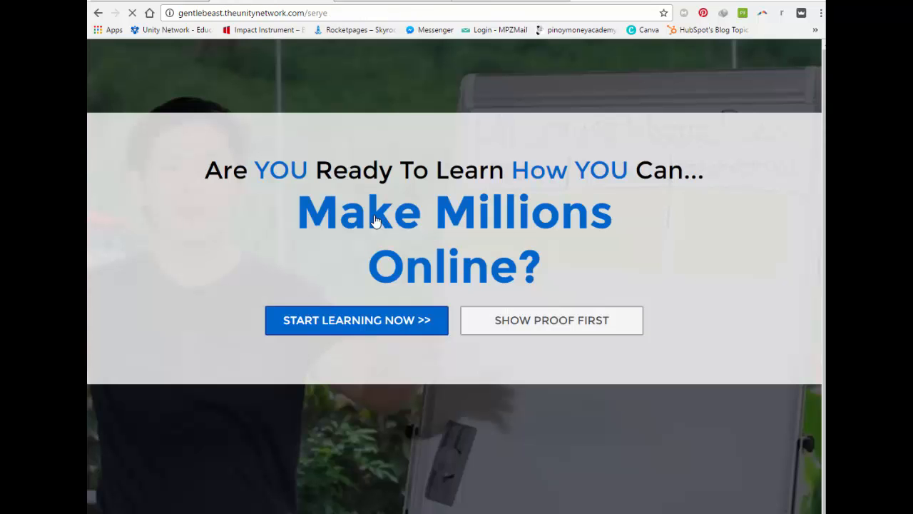
pyautogui.click(98, 13)
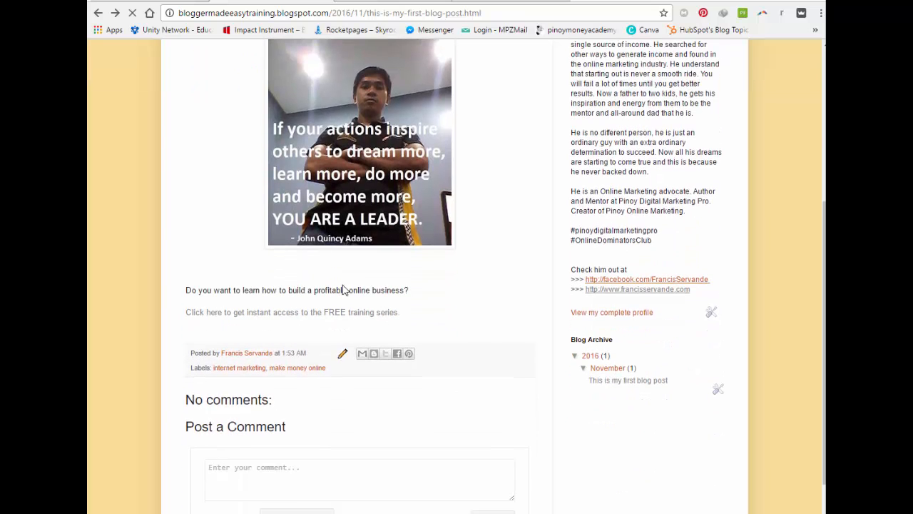
pyautogui.click(326, 319)
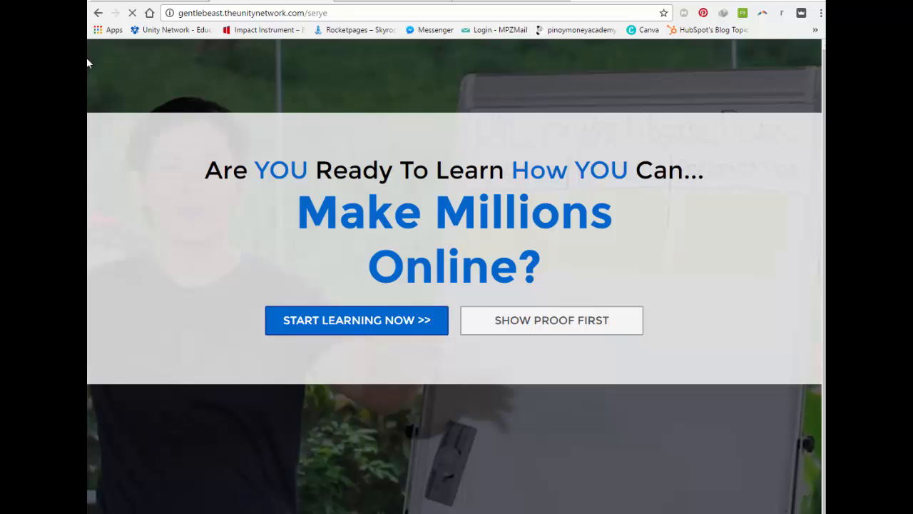
pyautogui.click(97, 15)
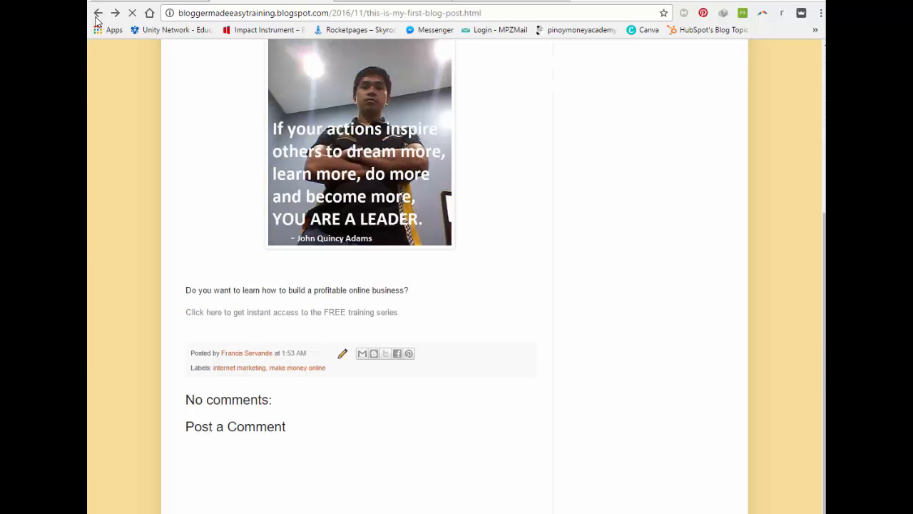
pyautogui.scroll(4, 464, 179)
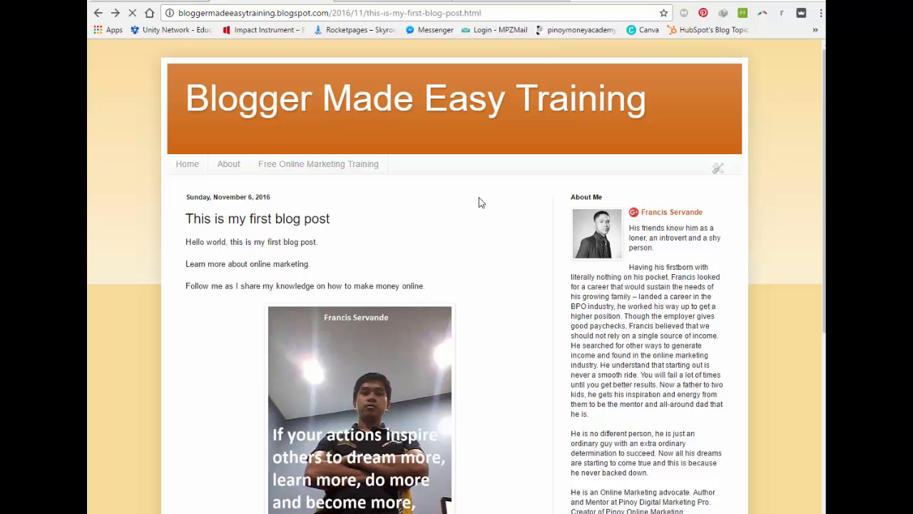
# Create a new post on the blog and title it "Best Motivational video".
pyautogui.click(154, 0)
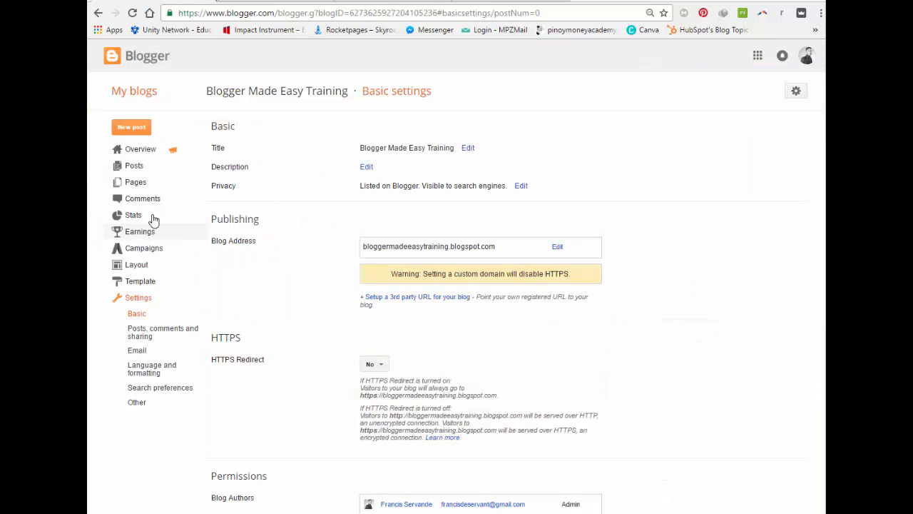
pyautogui.click(136, 167)
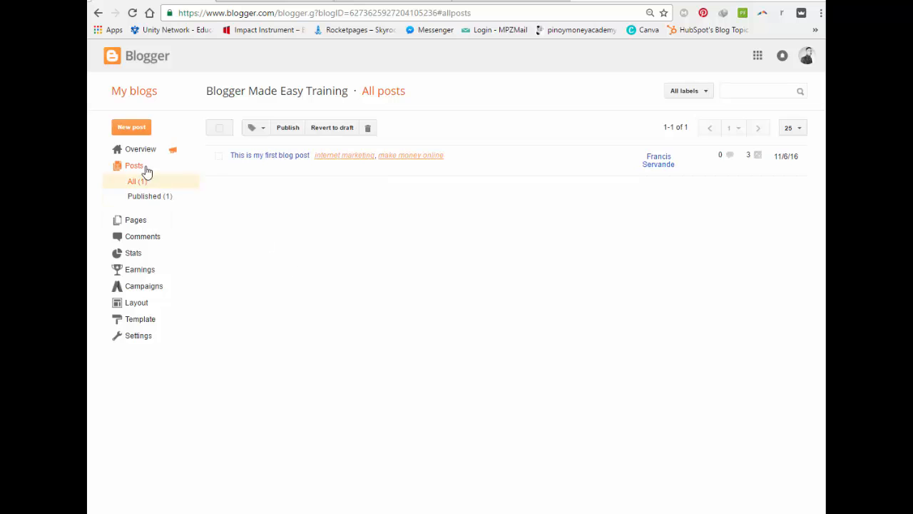
pyautogui.click(131, 128)
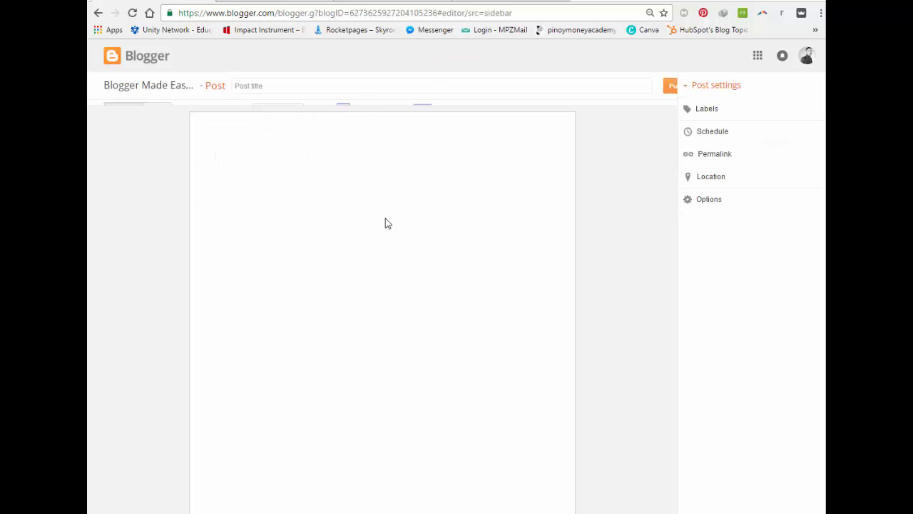
pyautogui.click(298, 88)
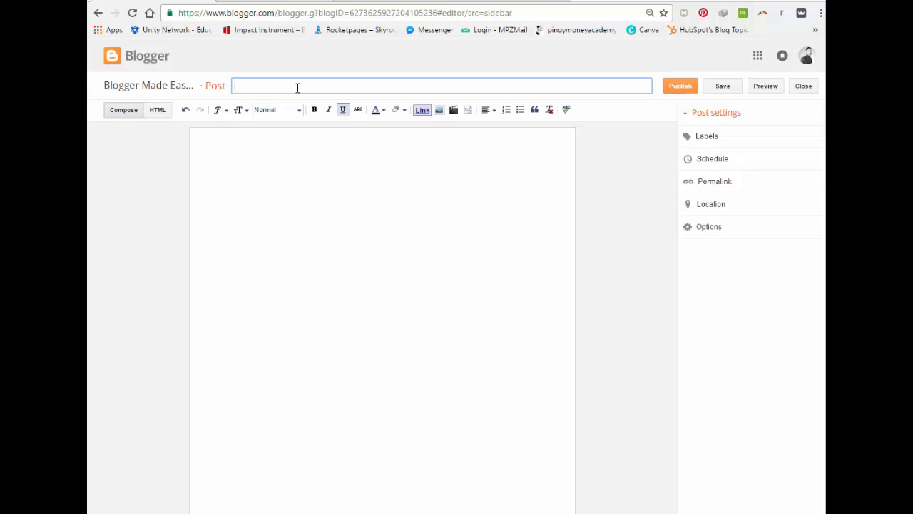
pyautogui.write('best')
pyautogui.hotkey('ctrl', 'BackSpace')
pyautogui.hotkey('ctrl', 'BackSpace')
pyautogui.write('Best Motivational vide')
pyautogui.moveTo(327, 85); pyautogui.dragTo(212, 90)
# Write "This is the best motivational video I've ever seen." as the post's body text.
pyautogui.click(224, 163)
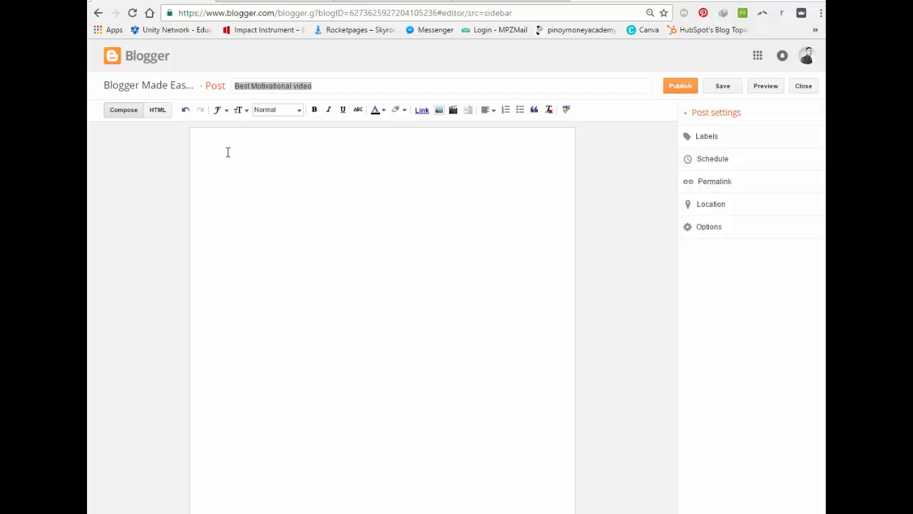
pyautogui.write('This is the best motivational video I')
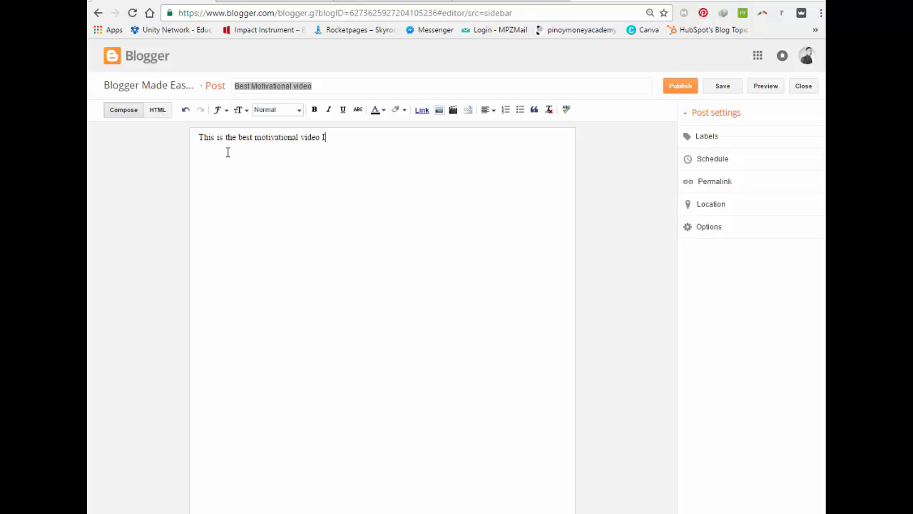
pyautogui.write("'ve ever seen.")
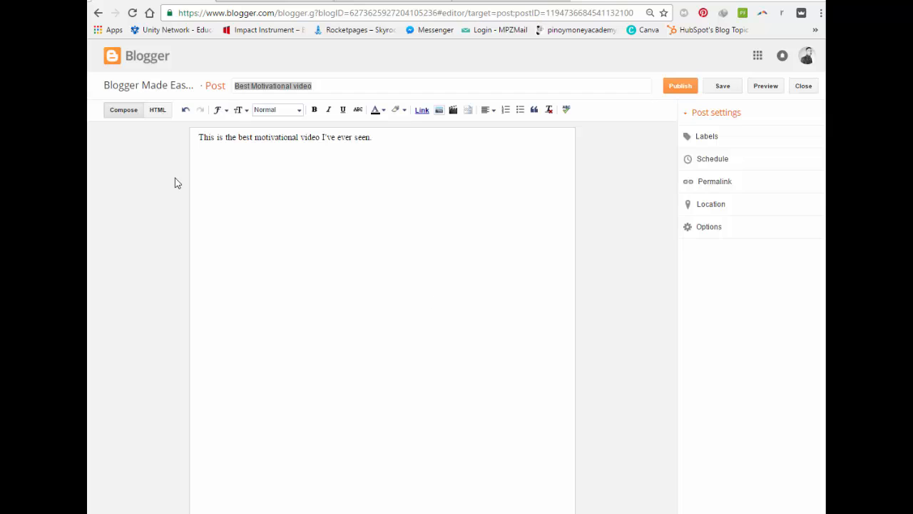
# Insert the "Best Motivational video" clip from the account's own YouTube videos below the body text.
pyautogui.click(271, 167)
pyautogui.click(454, 111)
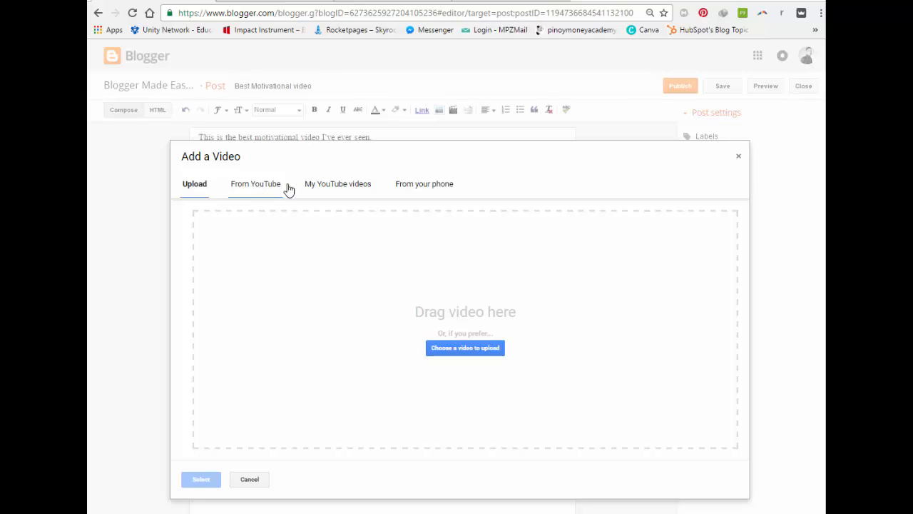
pyautogui.click(250, 188)
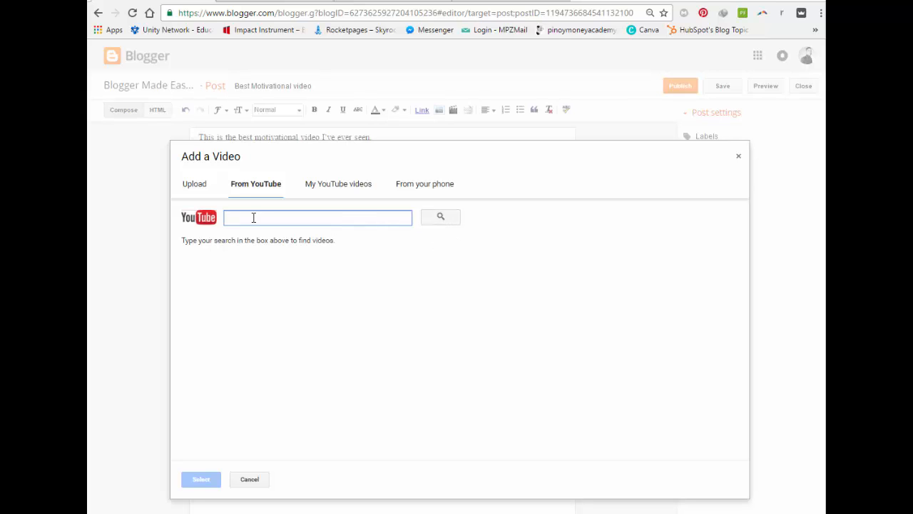
pyautogui.click(340, 186)
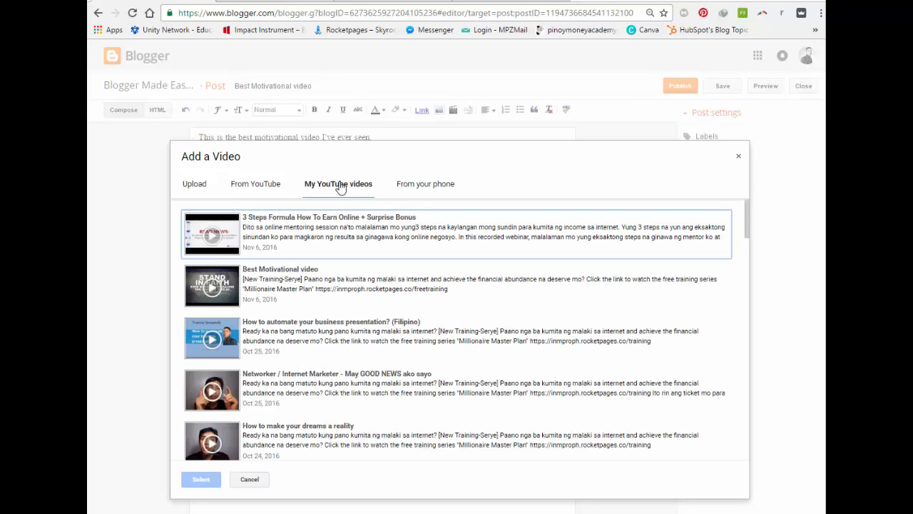
pyautogui.click(304, 282)
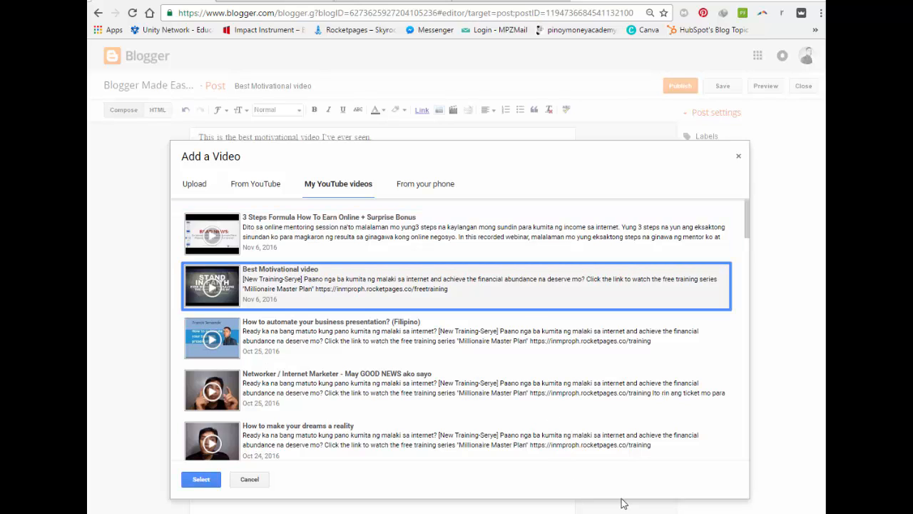
pyautogui.click(385, 287)
pyautogui.doubleClick(385, 287)
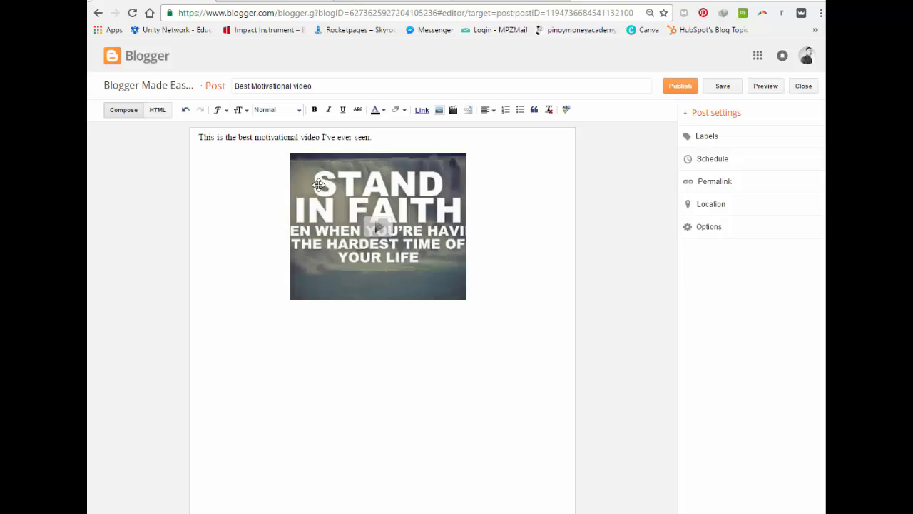
pyautogui.click(401, 237)
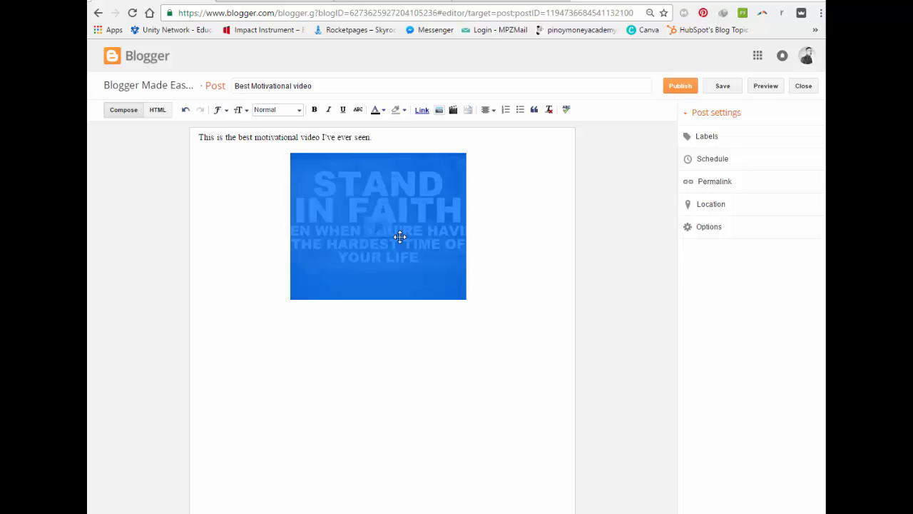
pyautogui.click(494, 218)
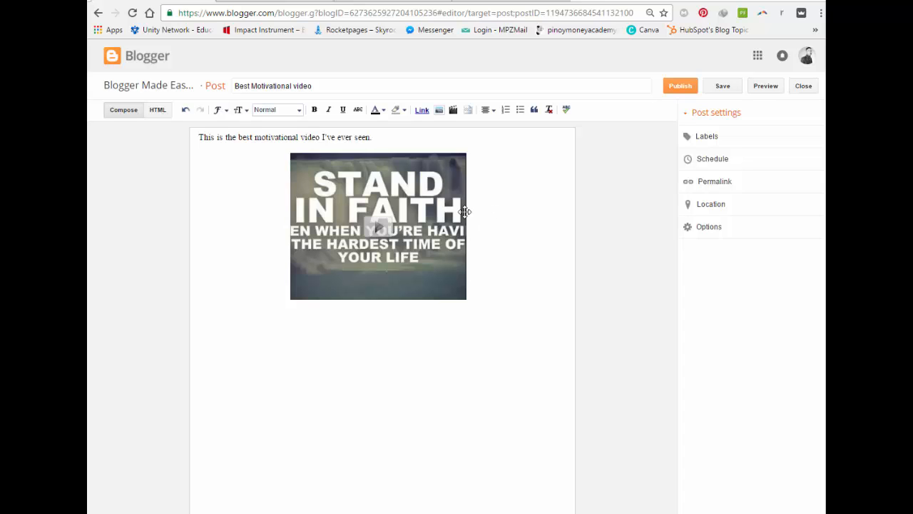
pyautogui.click(403, 202)
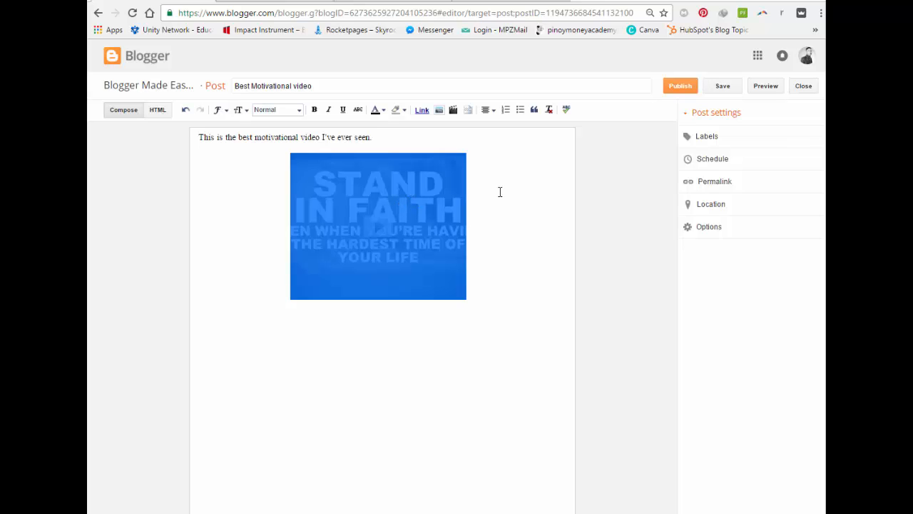
# Publish the motivational video post and skip sharing it on Google+.
pyautogui.click(680, 89)
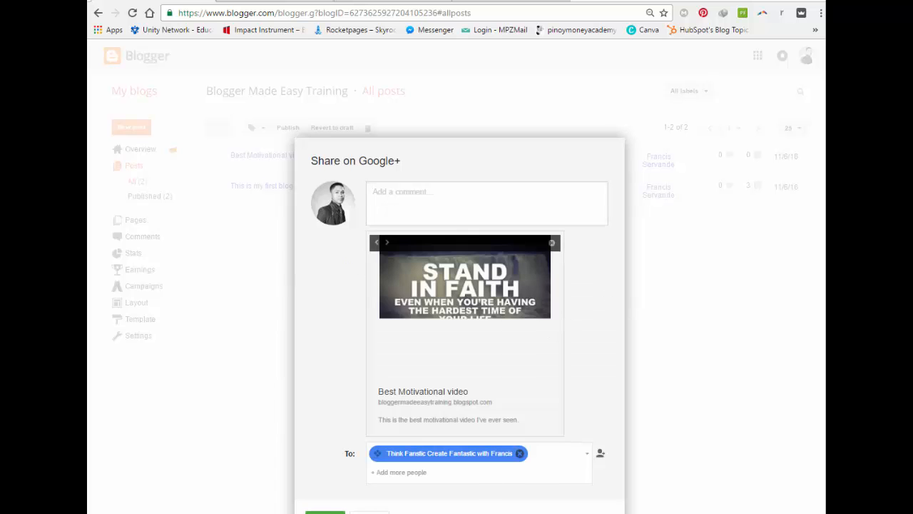
pyautogui.click(370, 512)
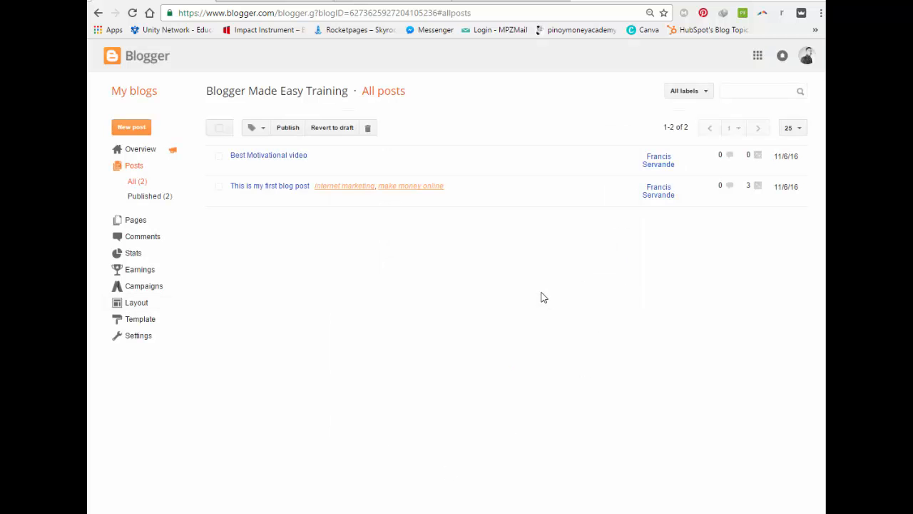
pyautogui.moveTo(251, 173)
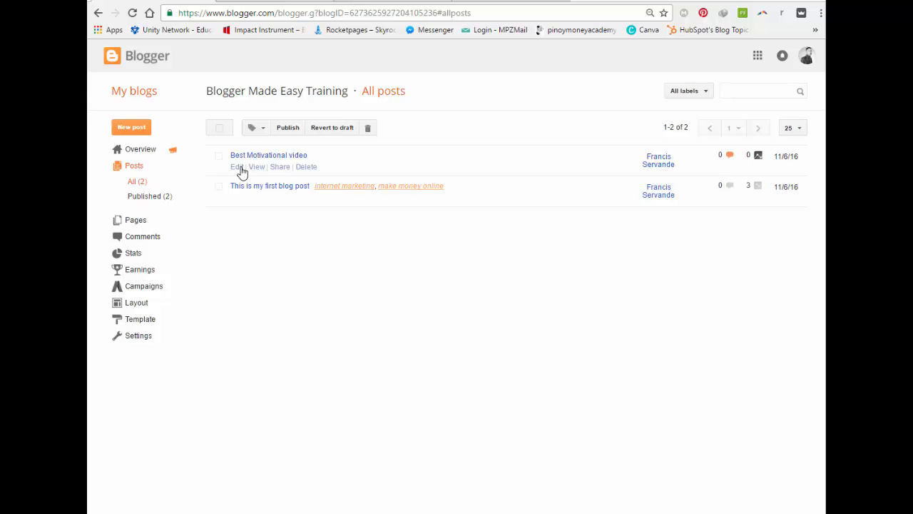
# Reload the live blog, open the "Best Motivational video" post from the home page, and briefly play and pause its video.
pyautogui.click(274, 2)
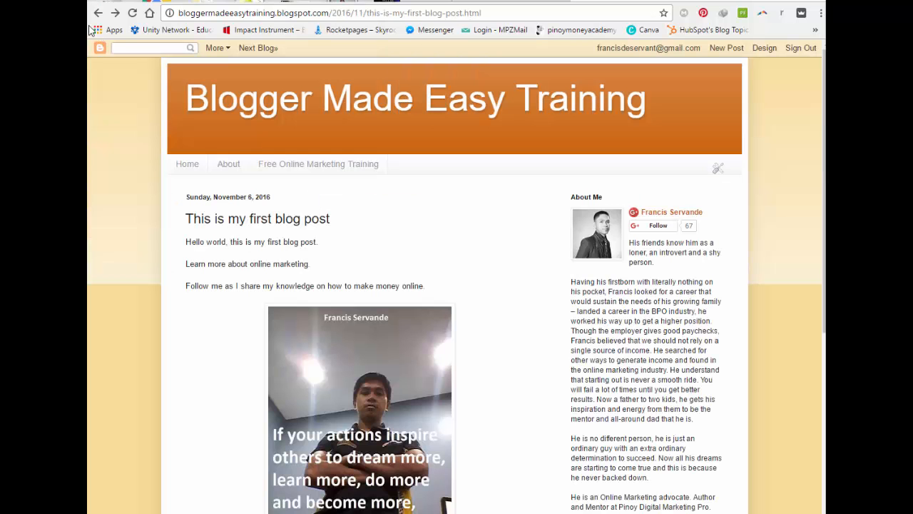
pyautogui.click(132, 13)
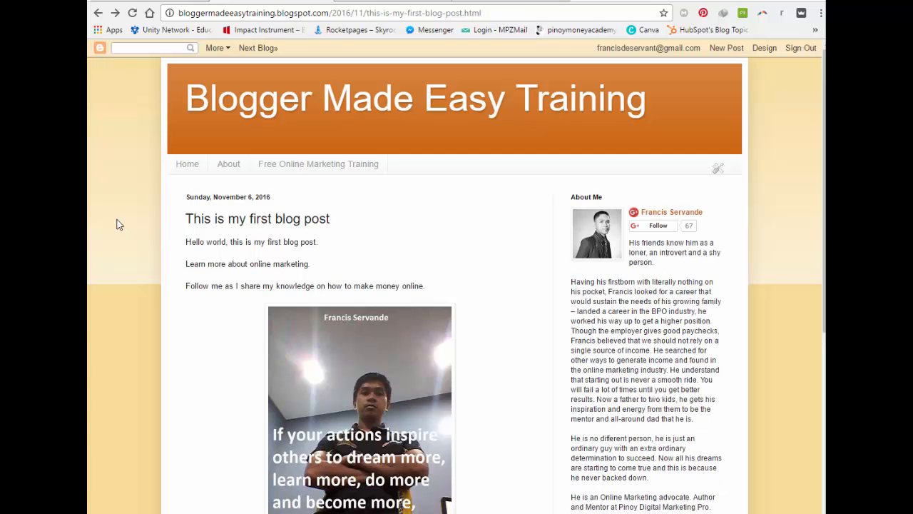
pyautogui.scroll(7, 117, 217)
pyautogui.click(188, 166)
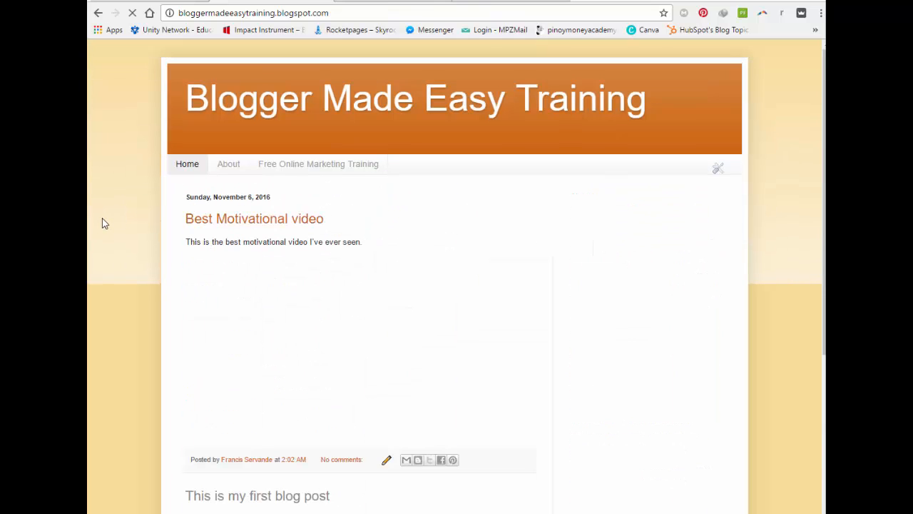
pyautogui.scroll(-3, 114, 218)
pyautogui.scroll(3, 115, 219)
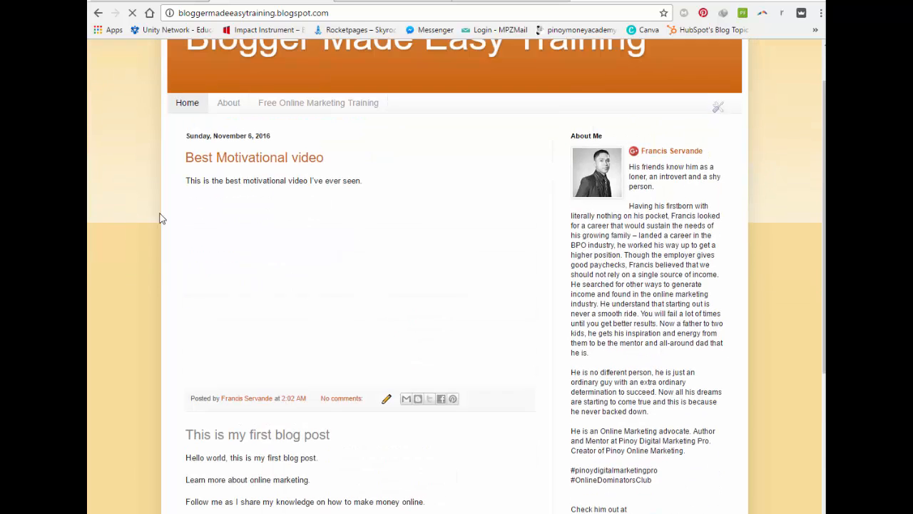
pyautogui.click(292, 164)
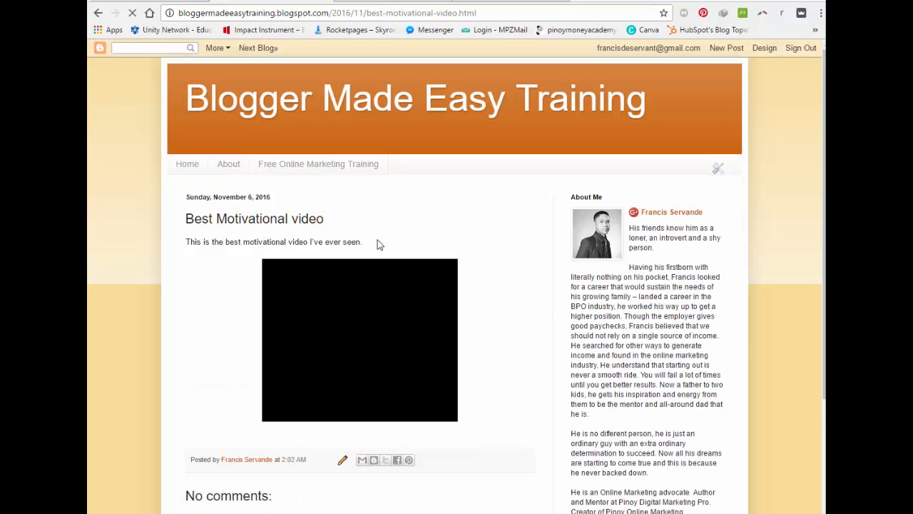
pyautogui.click(368, 360)
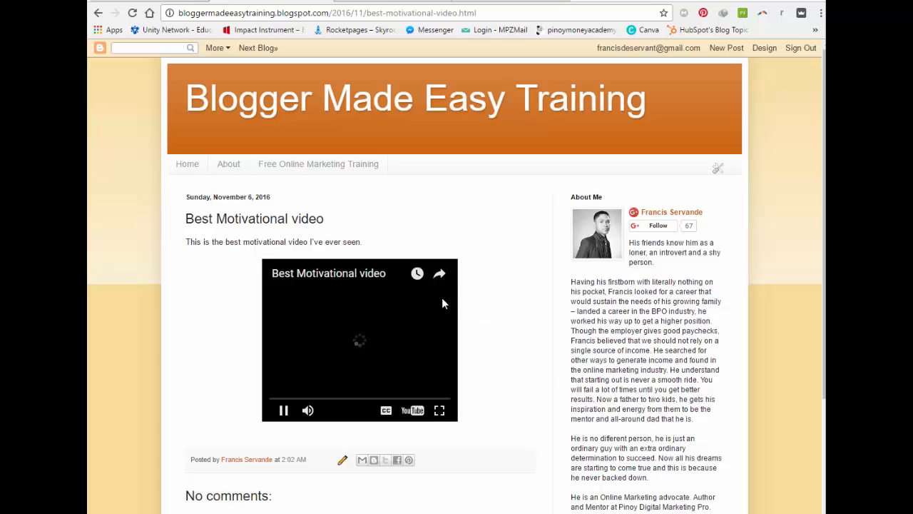
pyautogui.click(283, 410)
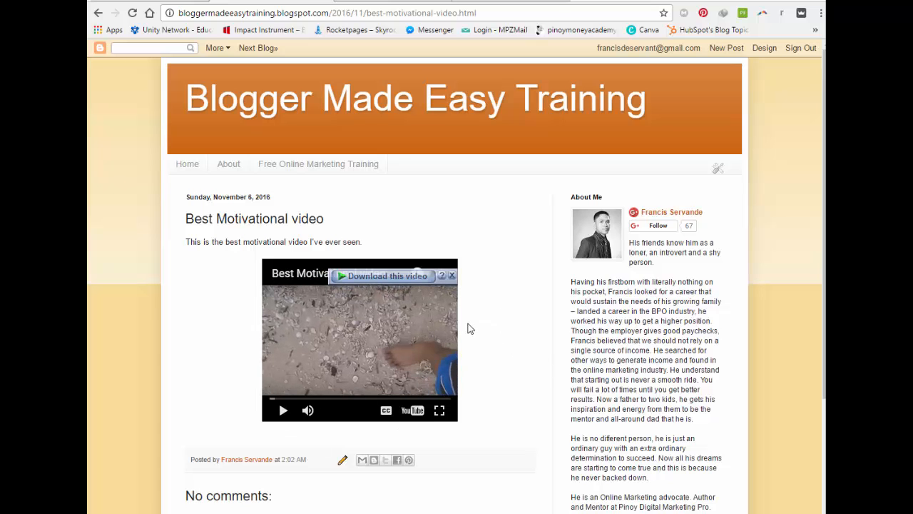
# Return to the blog's home page, check the training outline in Notepad, and look over the page with its sidebar.
pyautogui.click(187, 165)
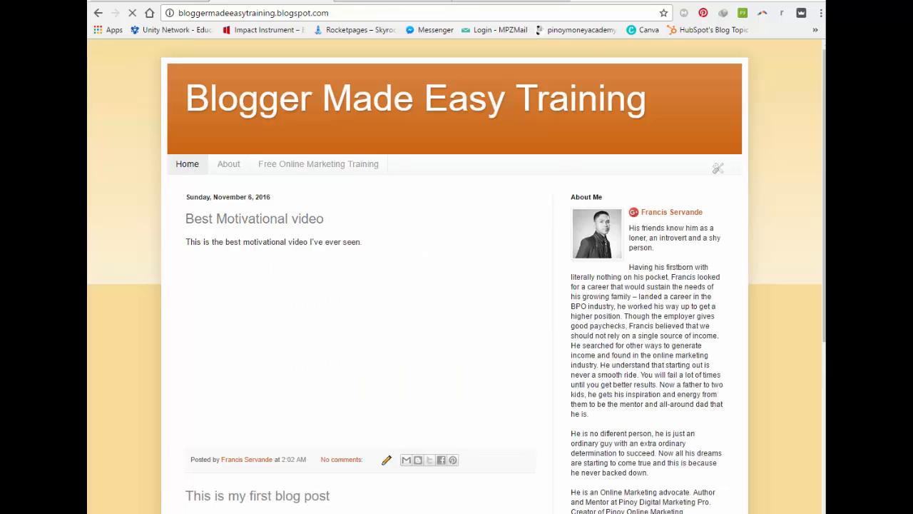
pyautogui.hotkey('alt', 'Tab')
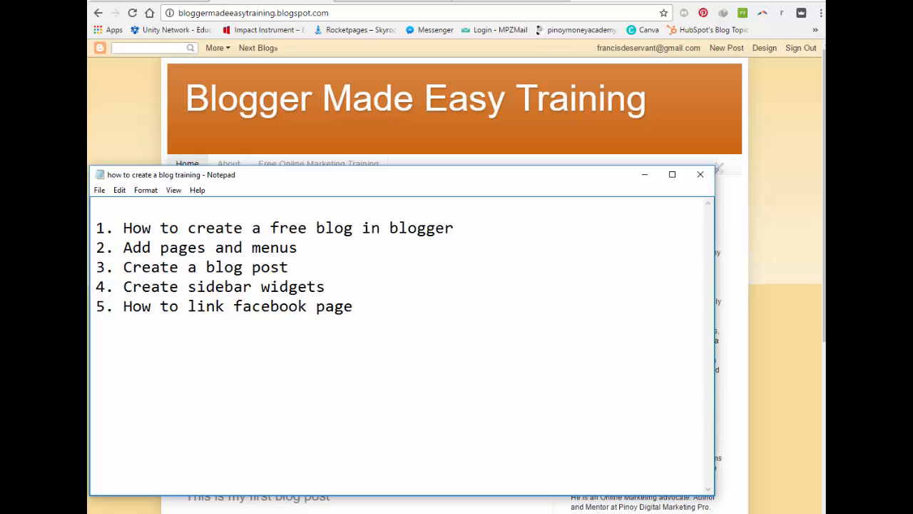
pyautogui.click(777, 513)
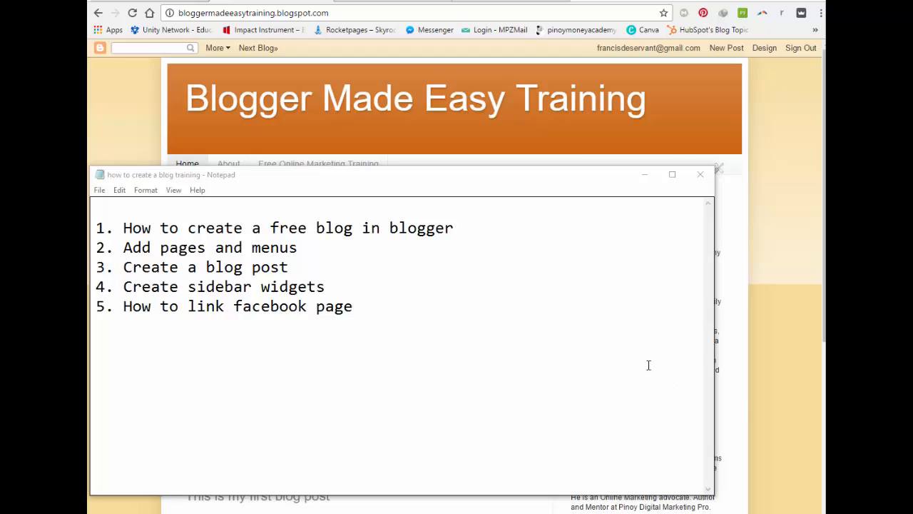
pyautogui.click(312, 248)
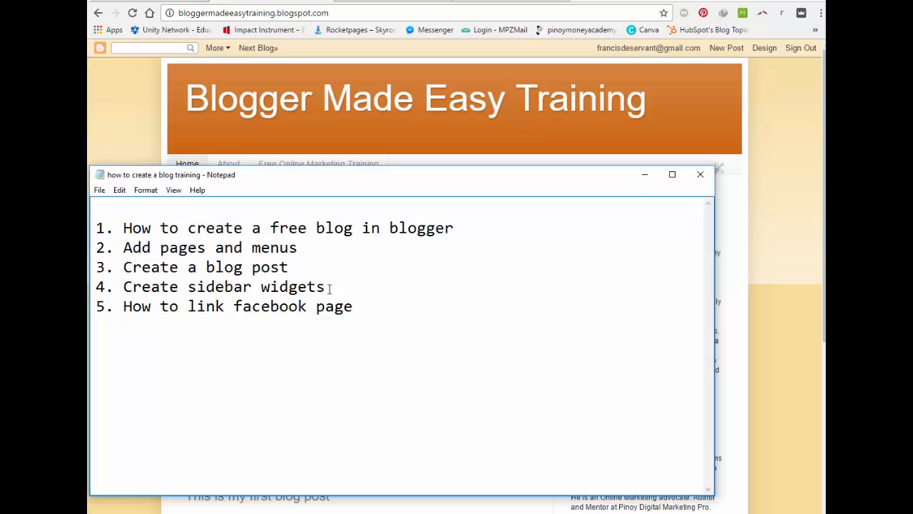
pyautogui.click(141, 111)
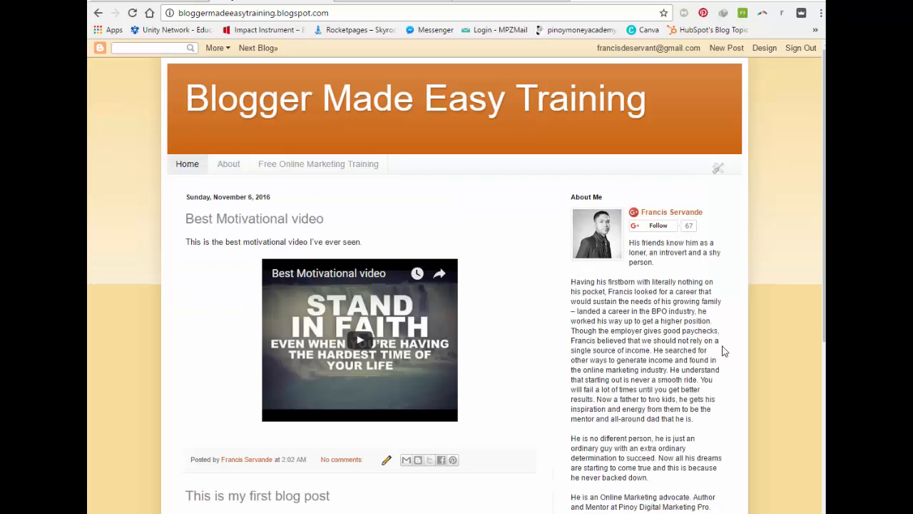
pyautogui.scroll(-3, 726, 351)
pyautogui.scroll(3, 644, 216)
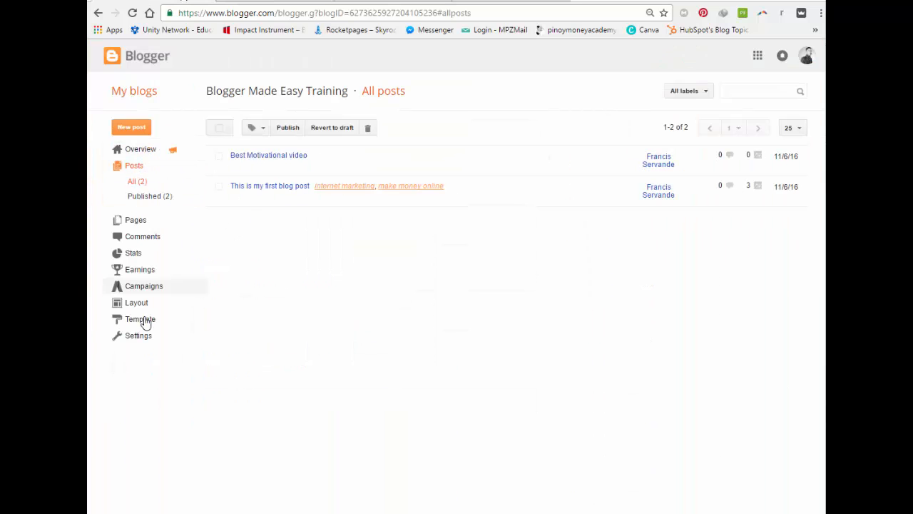
# Open the blog's layout and start adding an Image gadget to the sidebar-right-1 section.
pyautogui.click(137, 303)
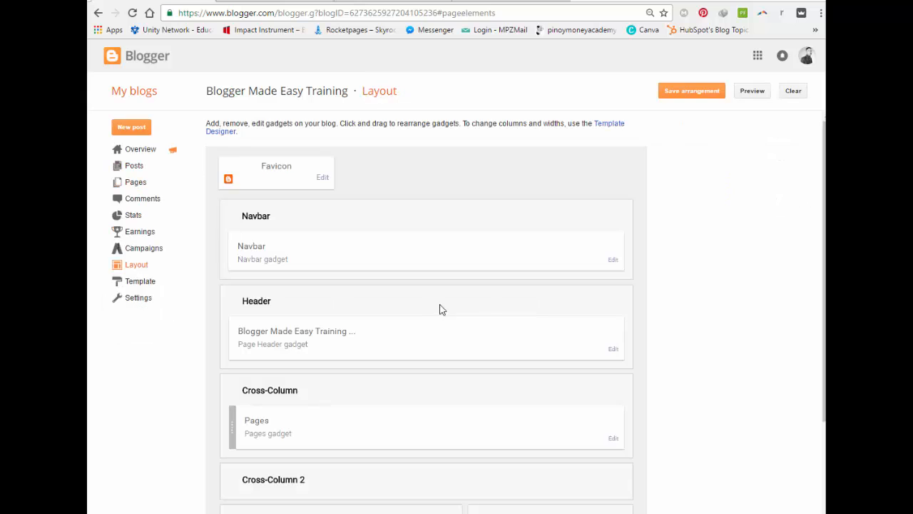
pyautogui.scroll(-4, 645, 278)
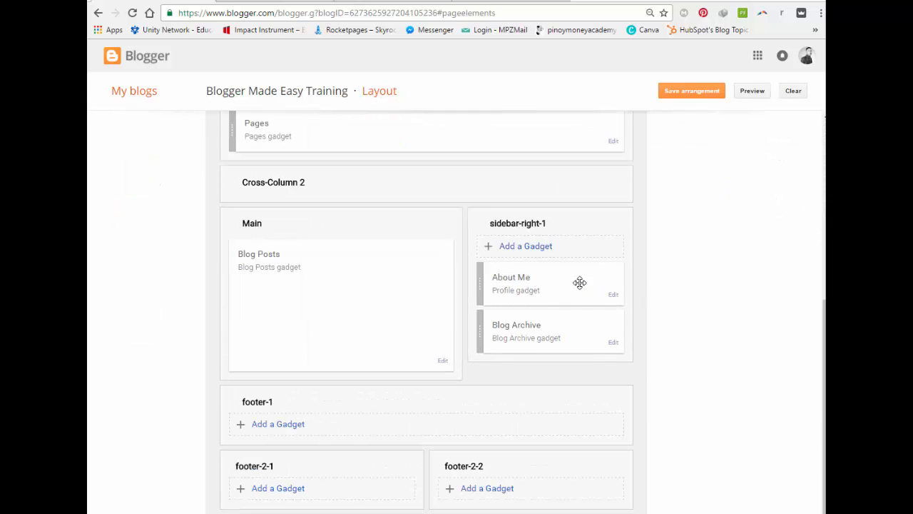
pyautogui.click(538, 252)
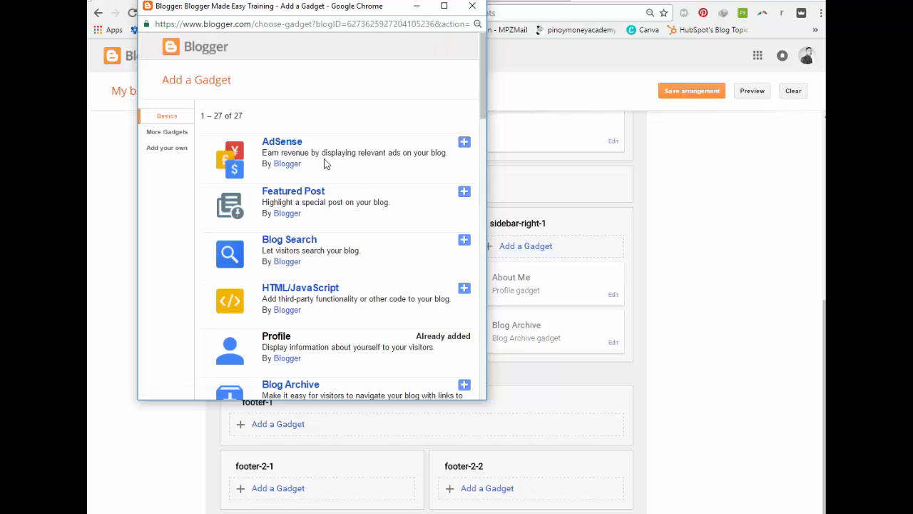
pyautogui.scroll(-3, 357, 239)
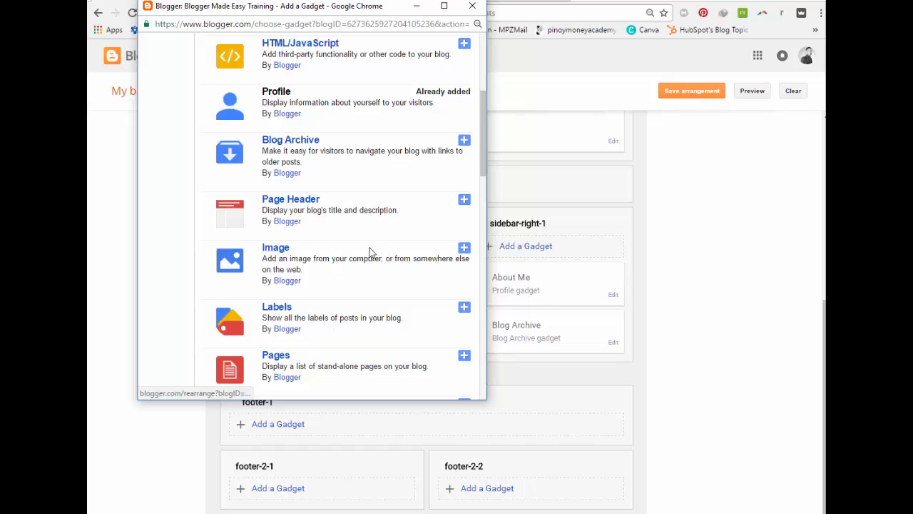
pyautogui.click(282, 250)
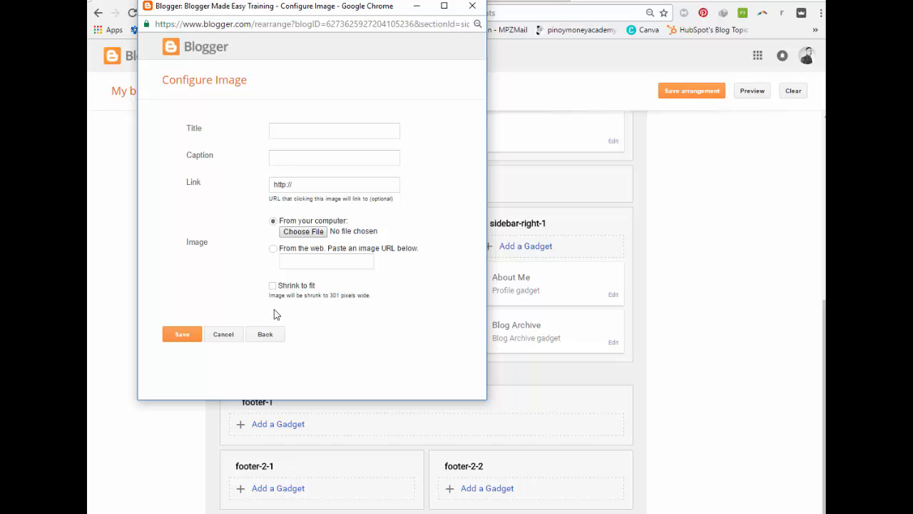
# Upload the "Still Struggling To Build Your Online Business?" banner from the Downloads folder as the gadget's image.
pyautogui.click(296, 186)
pyautogui.click(303, 231)
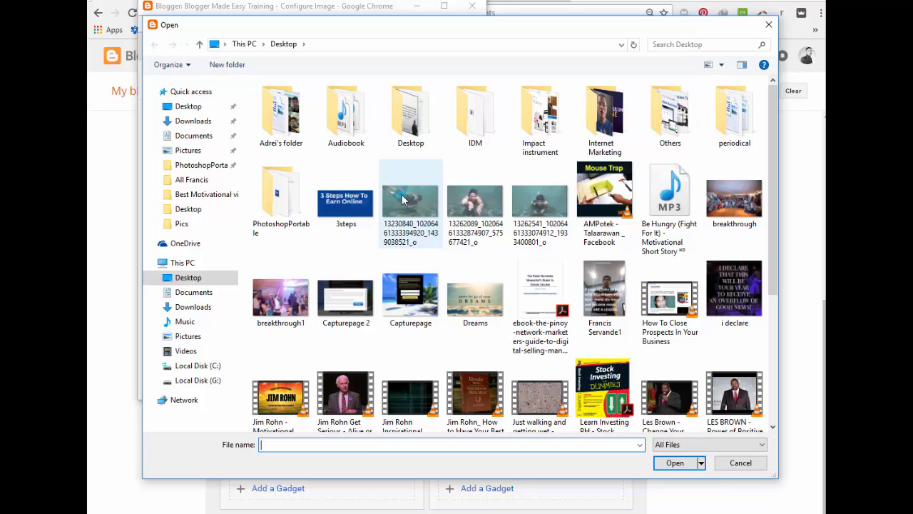
pyautogui.scroll(-3, 403, 200)
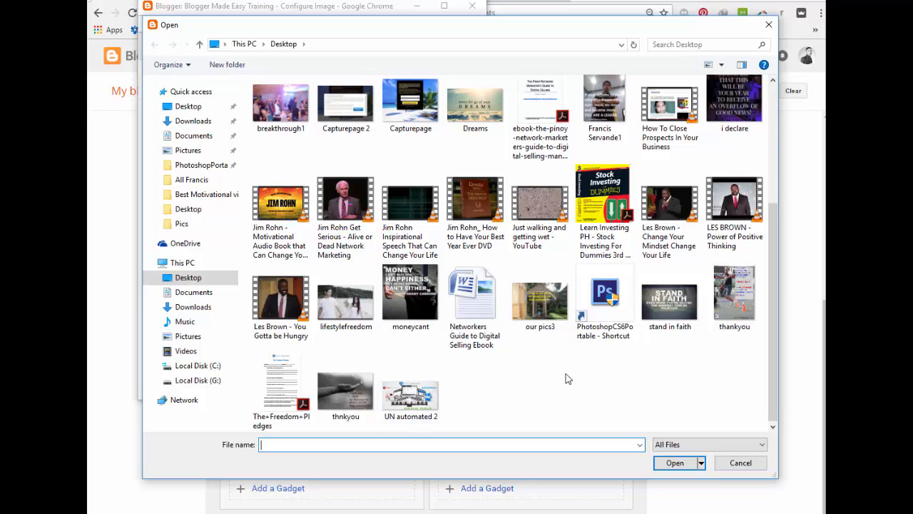
pyautogui.click(200, 311)
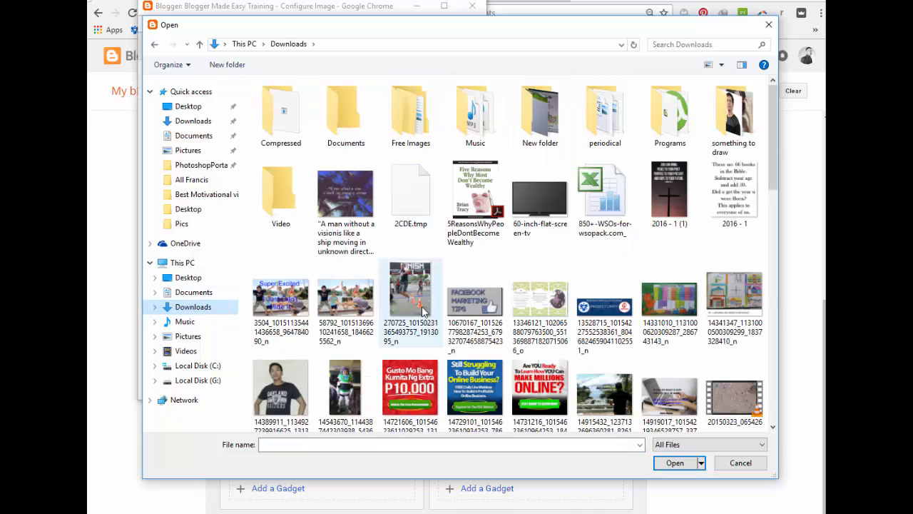
pyautogui.scroll(-5, 464, 300)
pyautogui.scroll(5, 549, 268)
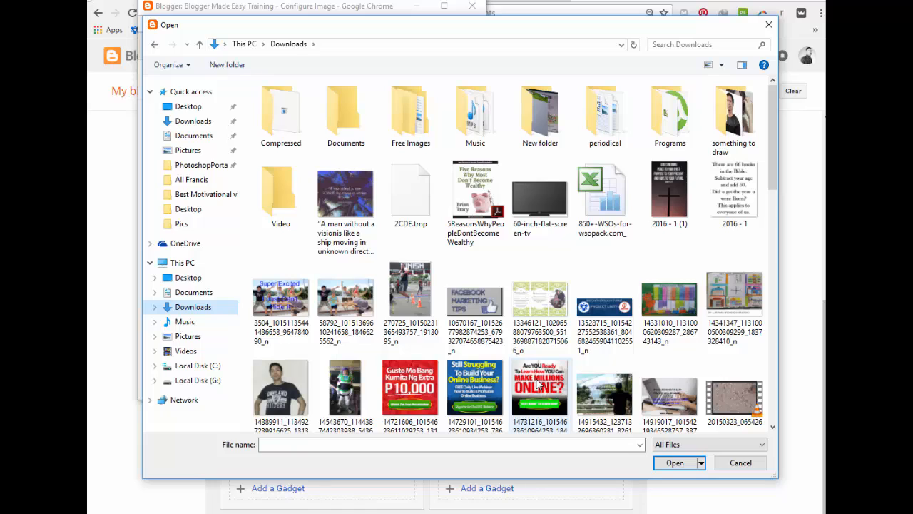
pyautogui.click(480, 384)
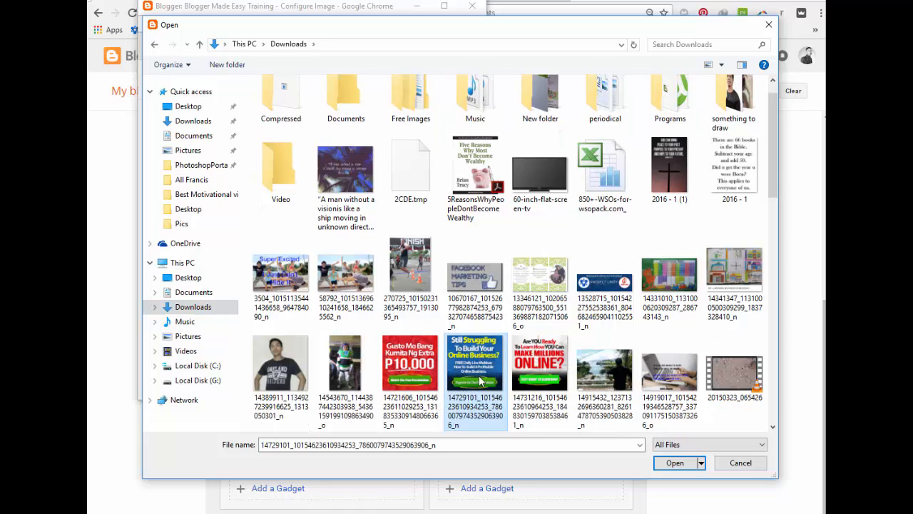
pyautogui.click(674, 464)
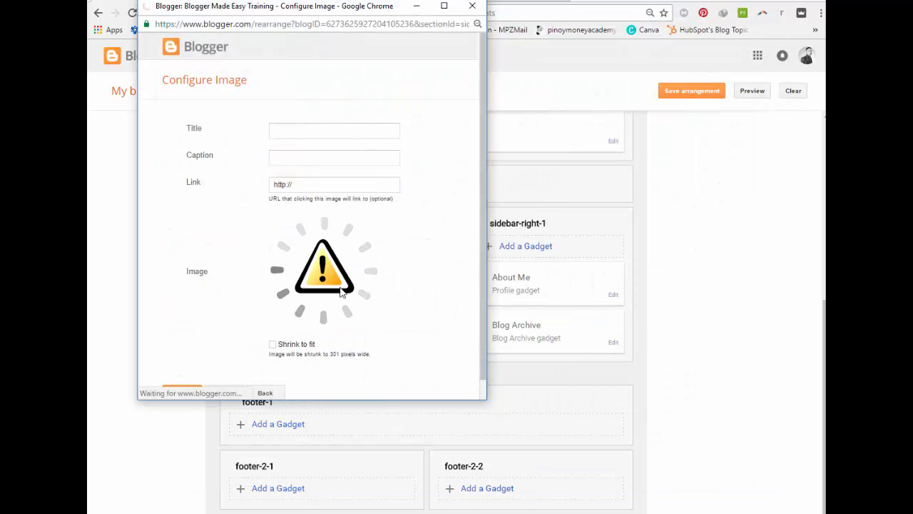
pyautogui.click(312, 183)
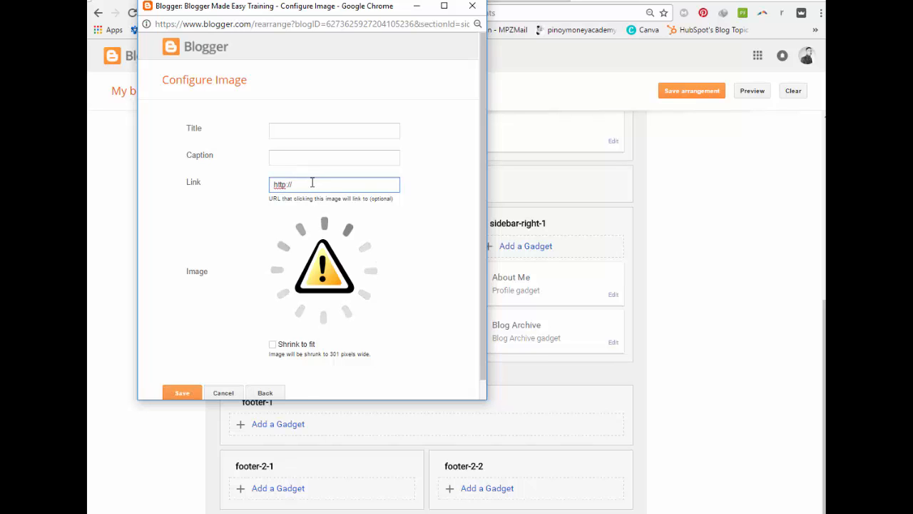
pyautogui.write('gentle')
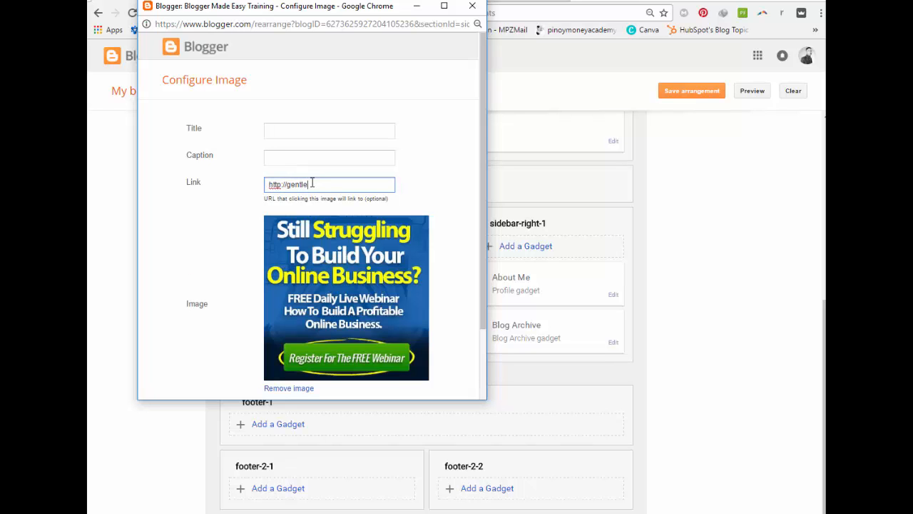
pyautogui.write('beast.theunitynetwork')
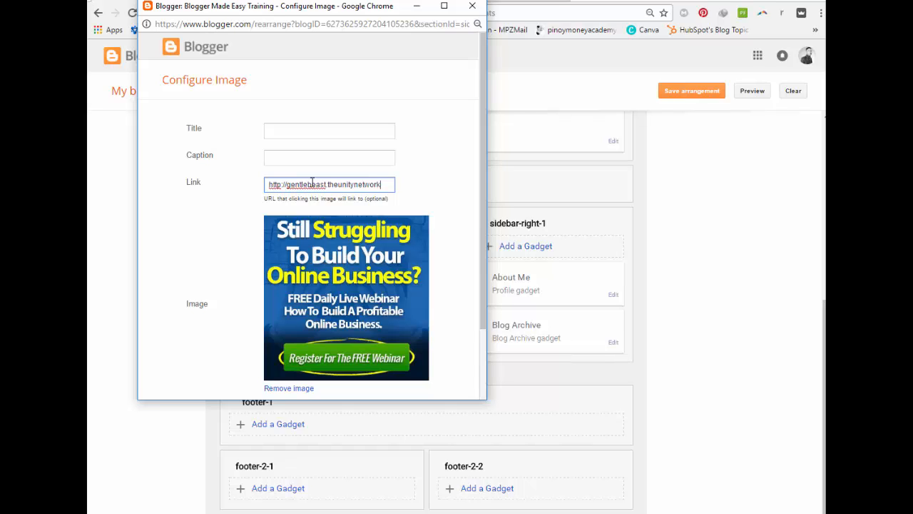
pyautogui.write('.com/w')
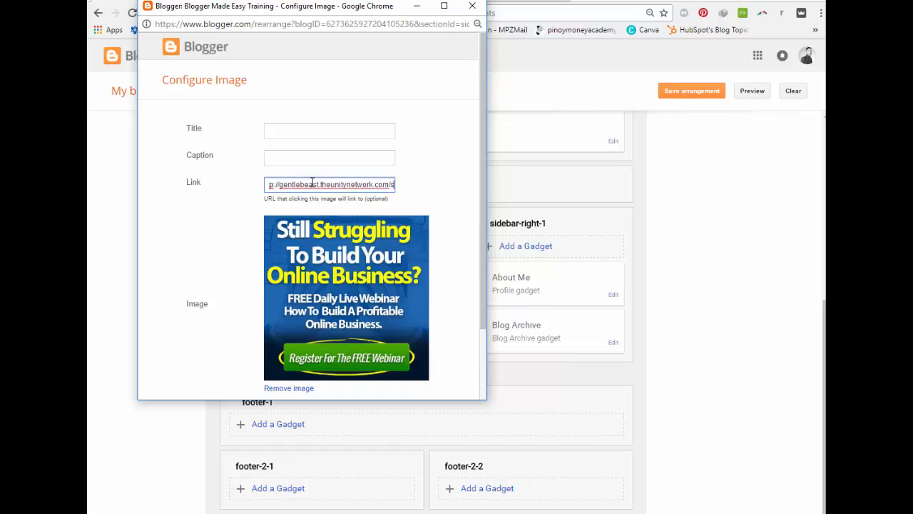
pyautogui.write('ebina')
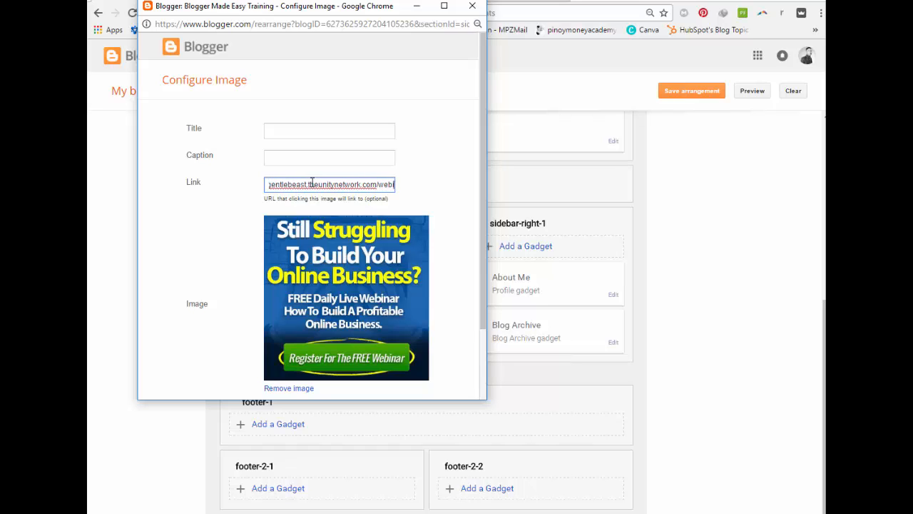
pyautogui.write('r')
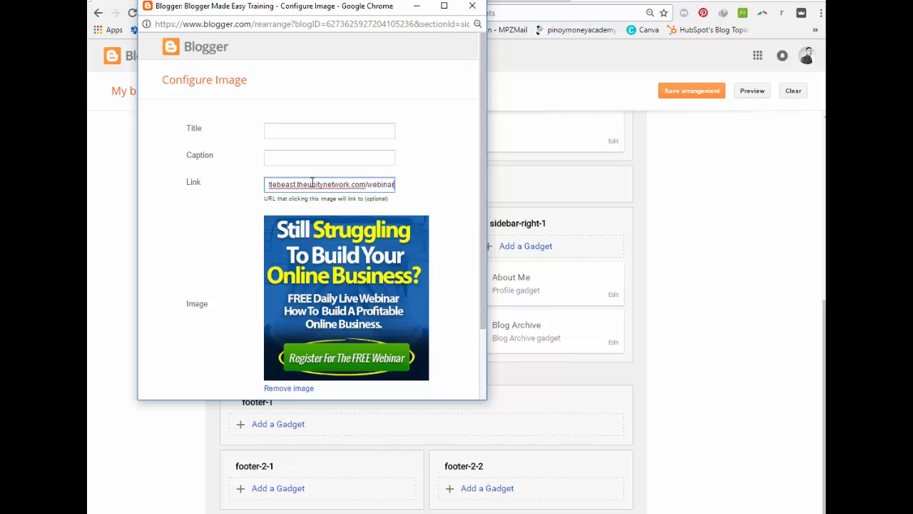
pyautogui.click(664, 513)
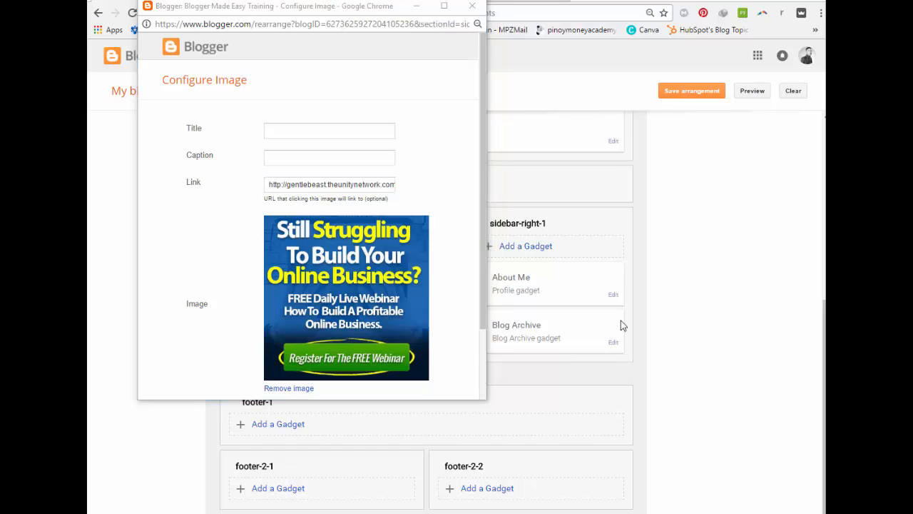
# Title the image gadget "FREE DAILY WEBINAR" and save it.
pyautogui.click(287, 132)
pyautogui.click(287, 132)
pyautogui.write('FREE WE')
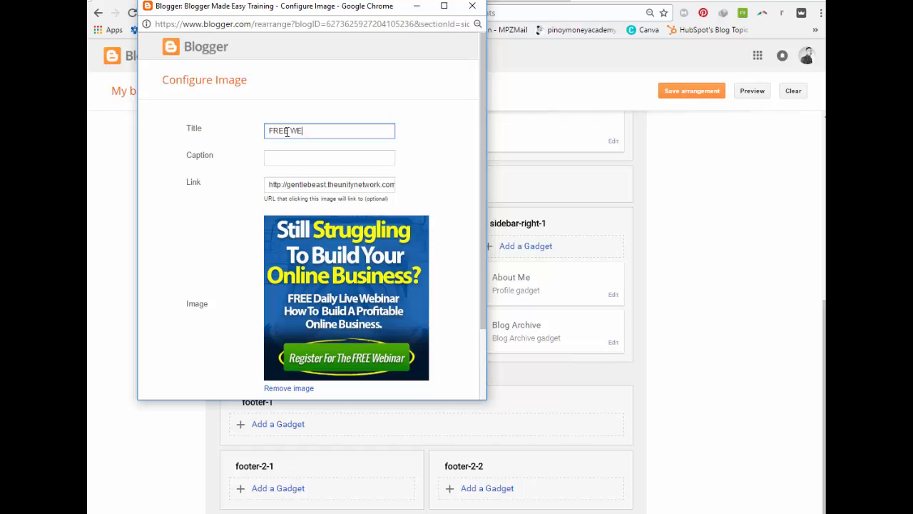
pyautogui.write('BINAR')
pyautogui.click(291, 131)
pyautogui.write('DAILE')
pyautogui.press('BackSpace')
pyautogui.write('Y')
pyautogui.scroll(-1, 306, 250)
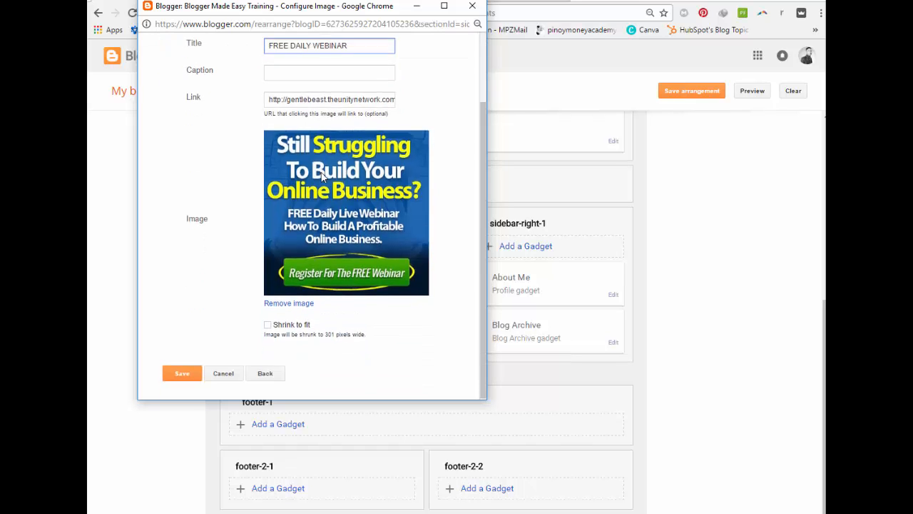
pyautogui.click(183, 372)
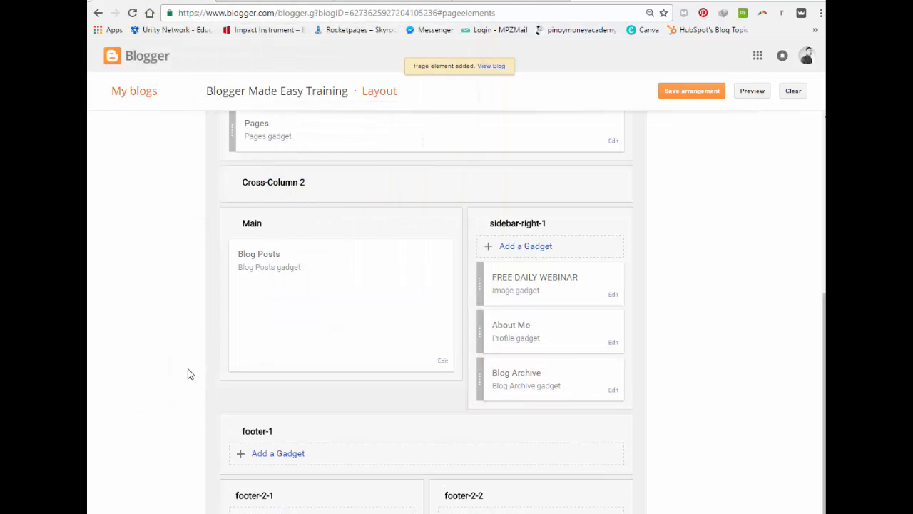
# Save the arrangement with the FREE DAILY WEBINAR gadget above About Me, and view the banner on the live blog.
pyautogui.click(680, 97)
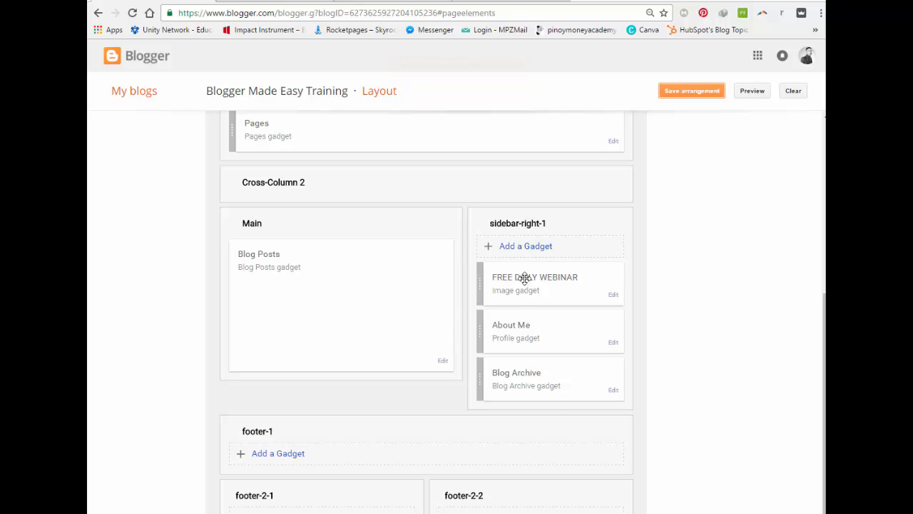
pyautogui.moveTo(525, 278)
pyautogui.mouseDown()
pyautogui.moveTo(524, 343)
pyautogui.moveTo(524, 269)
pyautogui.mouseUp()
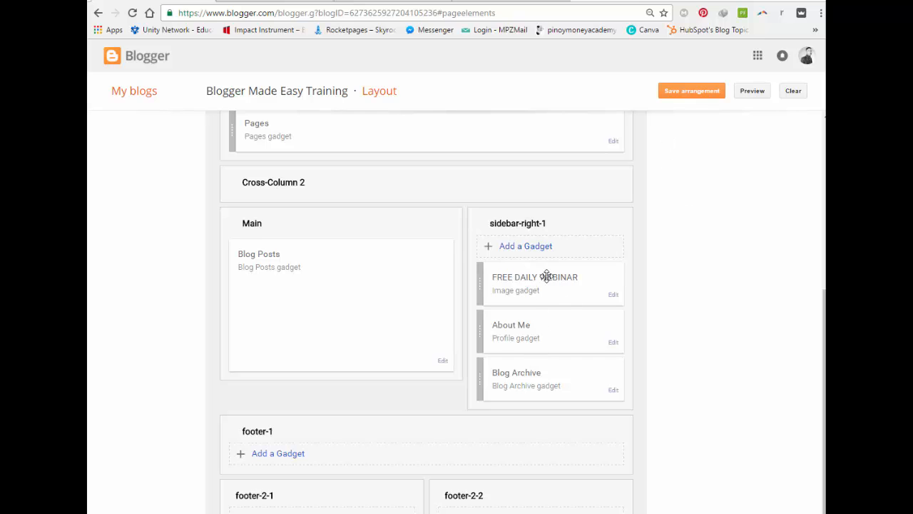
pyautogui.click(694, 91)
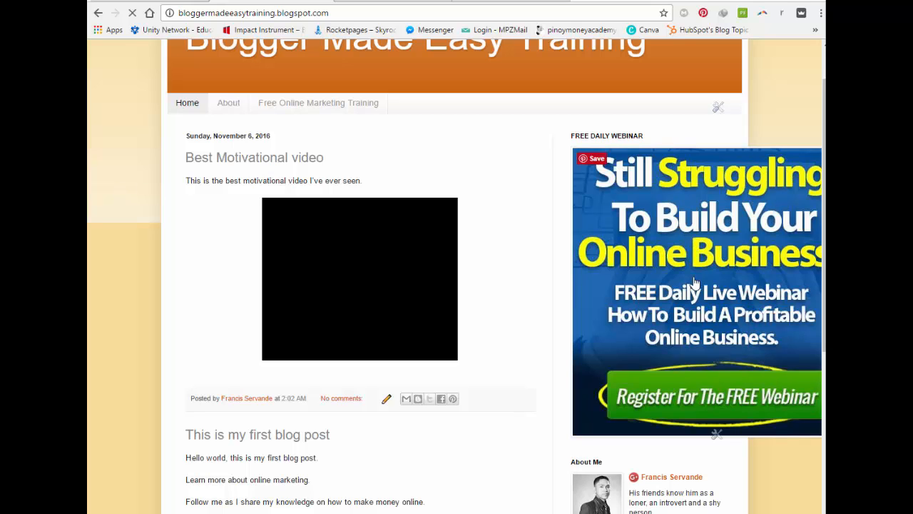
# Turn on Shrink to fit for the FREE DAILY WEBINAR image gadget, then save the gadget and the layout arrangement.
pyautogui.click(237, 2)
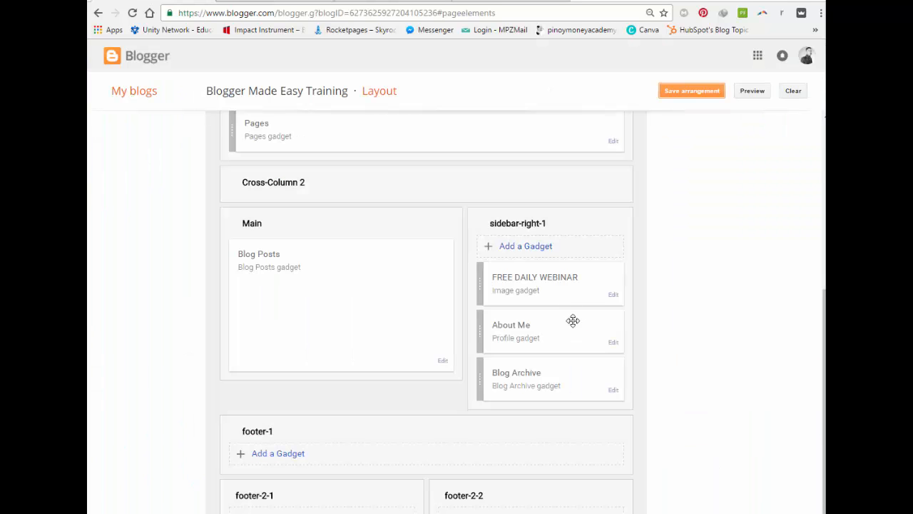
pyautogui.click(614, 296)
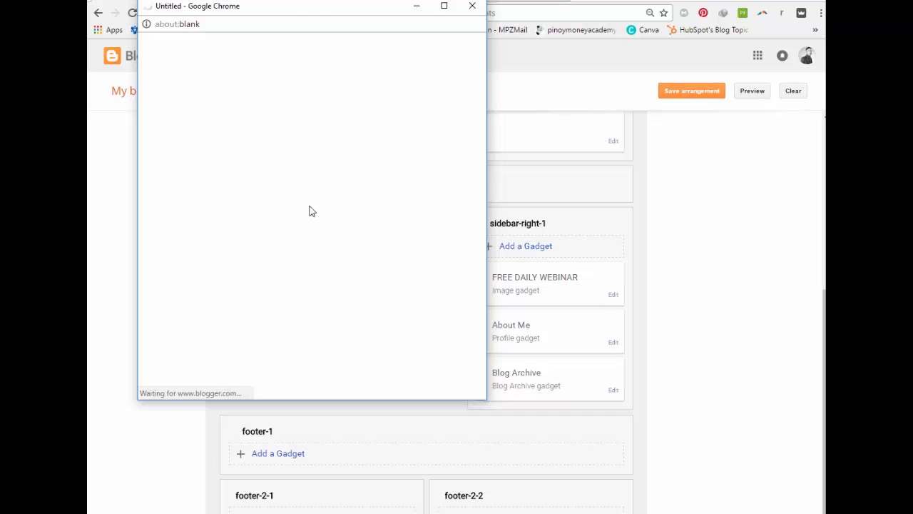
pyautogui.scroll(-2, 317, 205)
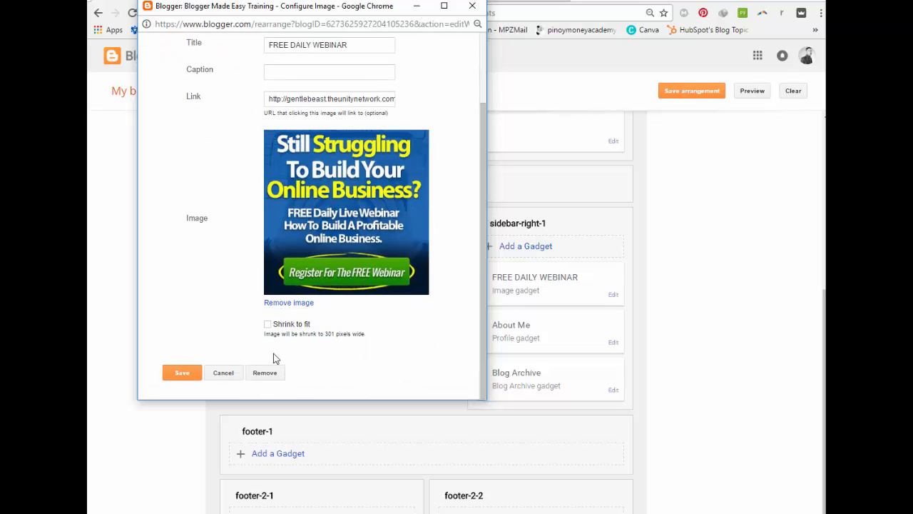
pyautogui.click(267, 324)
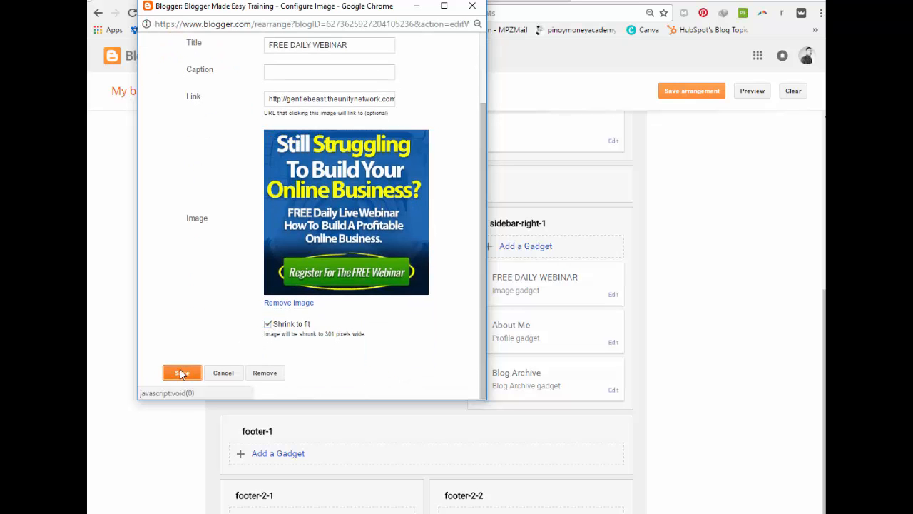
pyautogui.click(181, 372)
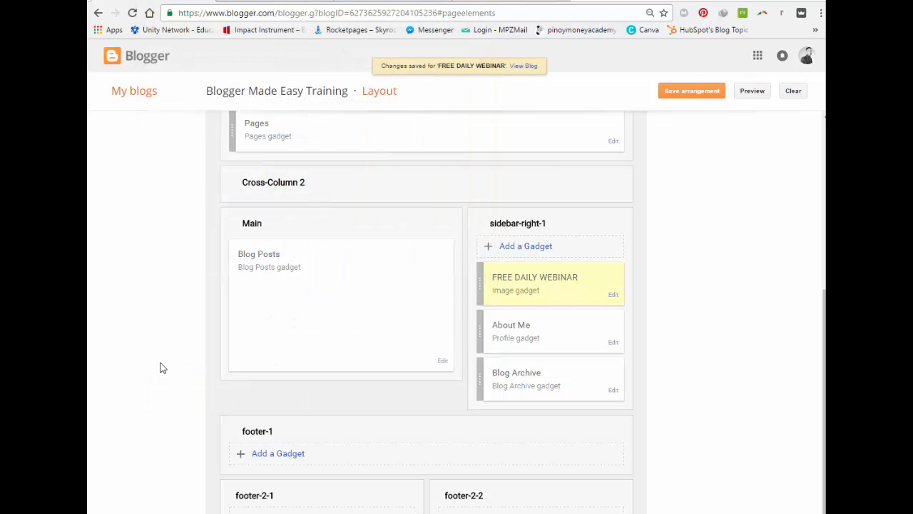
pyautogui.click(699, 93)
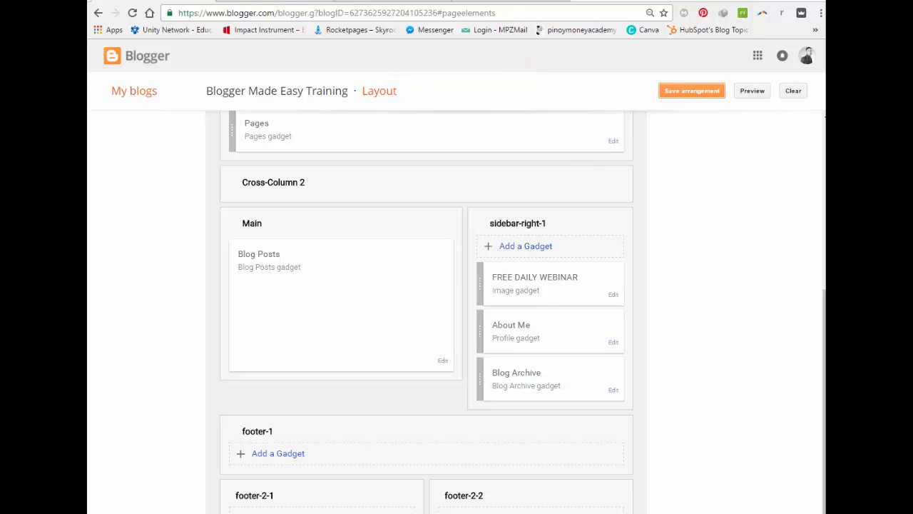
# Reload the live blog, test the webinar banner's link, and return to the blog's layout.
pyautogui.click(329, 2)
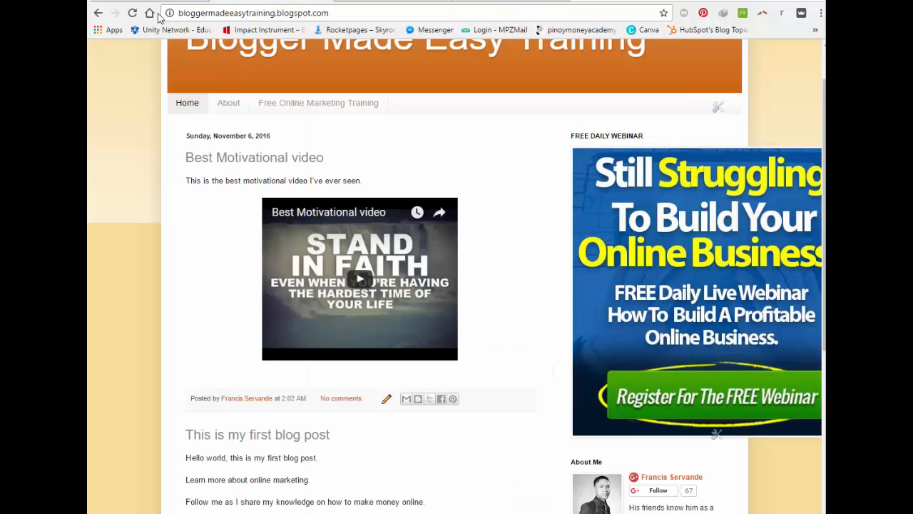
pyautogui.click(132, 13)
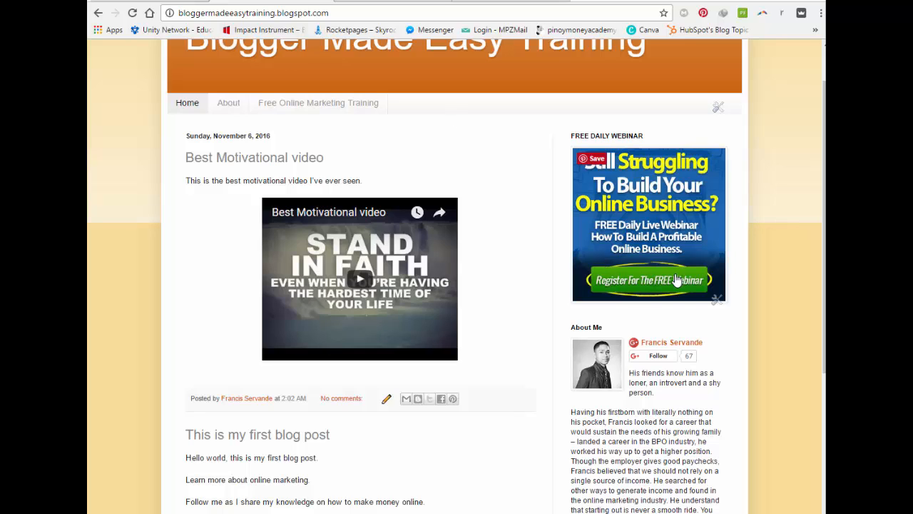
pyautogui.click(188, 110)
pyautogui.click(662, 284)
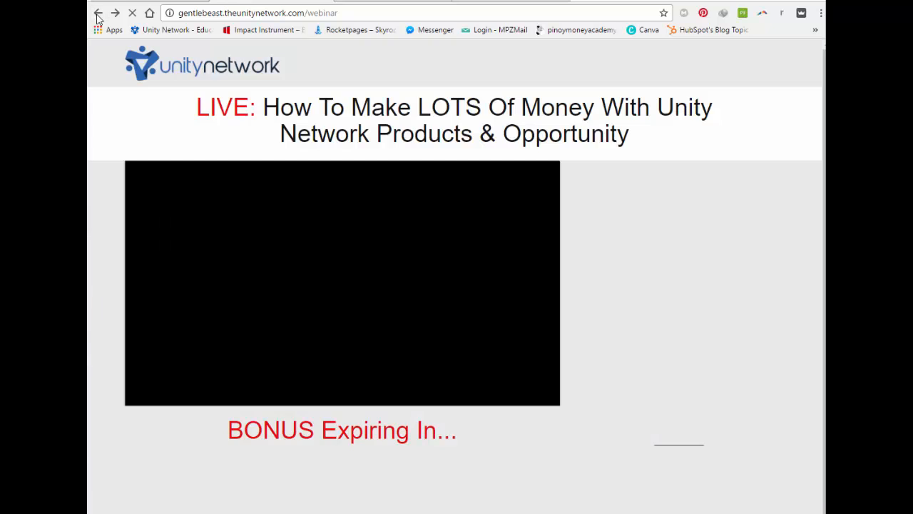
pyautogui.click(98, 14)
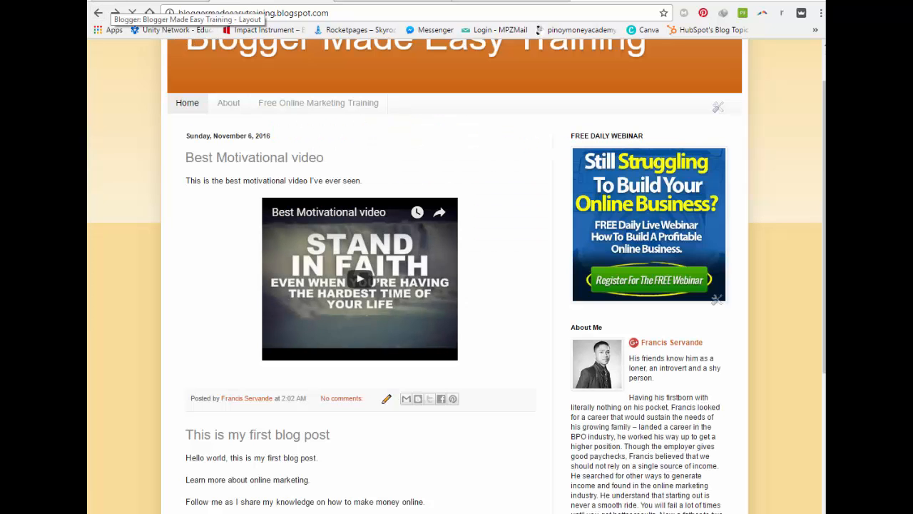
pyautogui.click(108, 2)
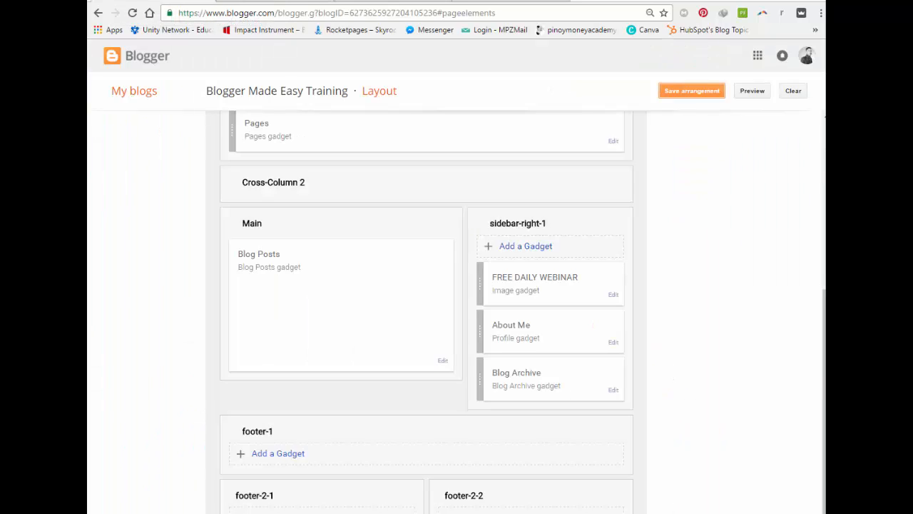
# Switch to the Notepad training outline, review the sidebar widgets and Facebook page link topics, and minimize it.
pyautogui.hotkey('alt', 'Tab')
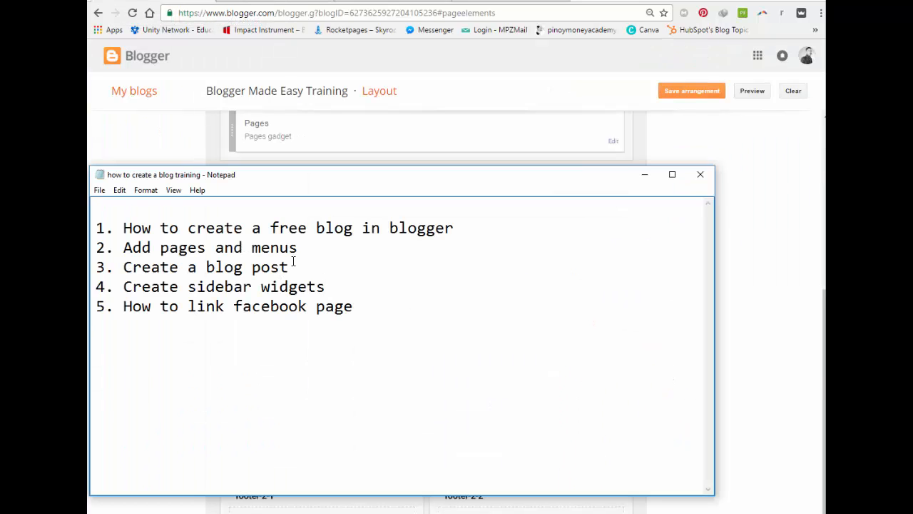
pyautogui.click(332, 283)
pyautogui.moveTo(361, 309); pyautogui.dragTo(241, 310)
pyautogui.click(377, 309)
pyautogui.click(645, 175)
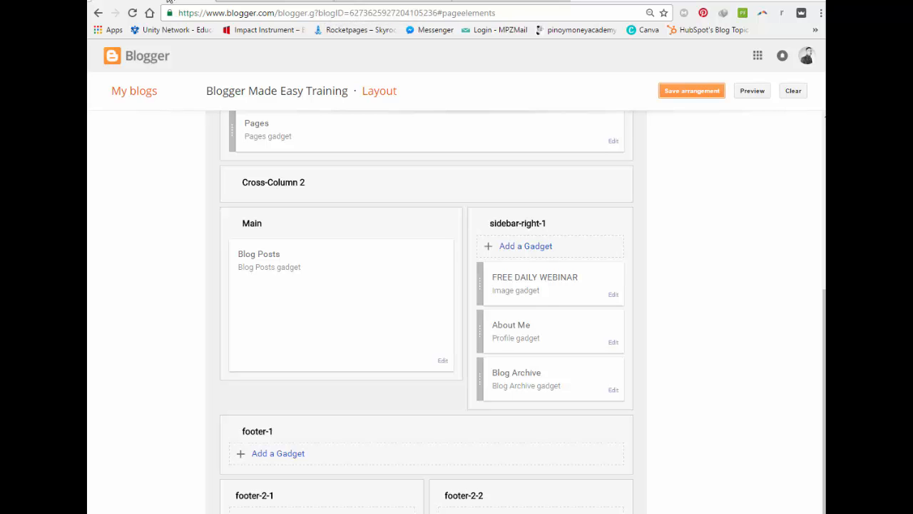
# Examine the live blog's posts and sidebar, from the webinar banner through About Me to the Blog Archive.
pyautogui.scroll(-1, 171, 357)
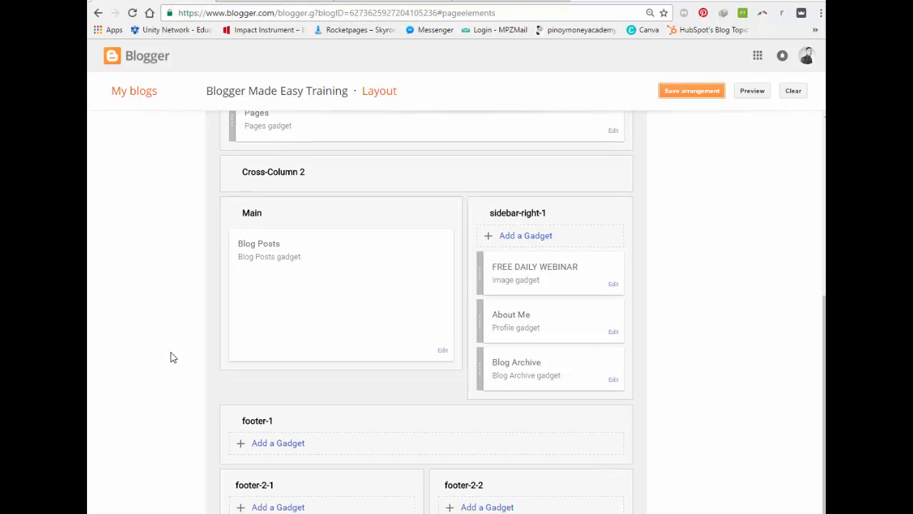
pyautogui.scroll(2, 171, 357)
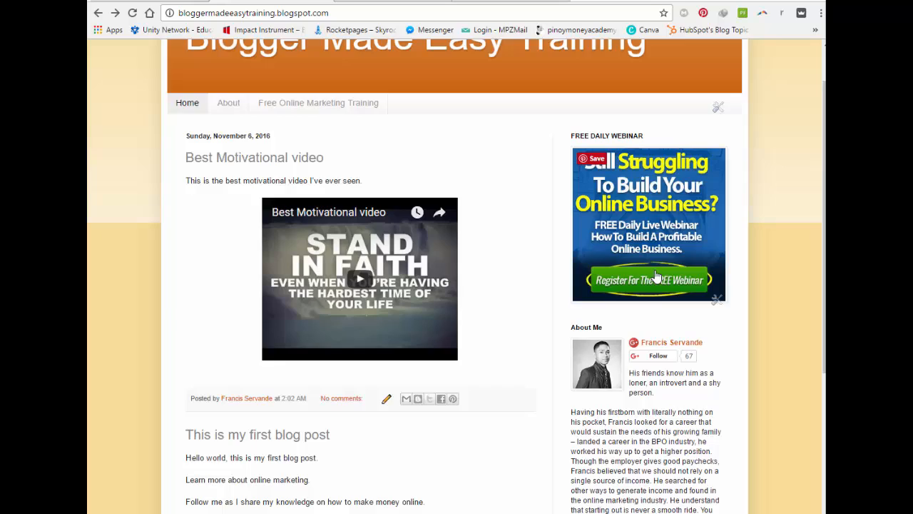
pyautogui.scroll(-3, 659, 283)
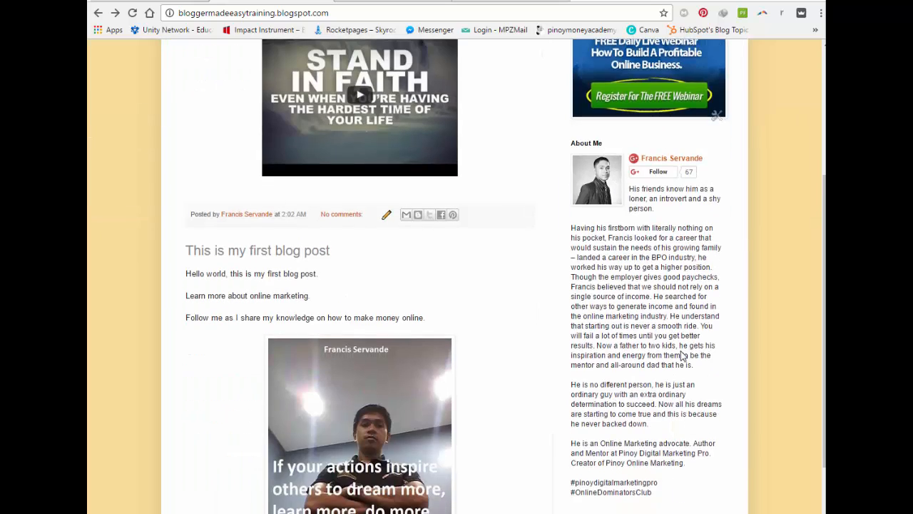
pyautogui.scroll(-3, 681, 346)
pyautogui.scroll(-2, 682, 344)
pyautogui.scroll(5, 673, 292)
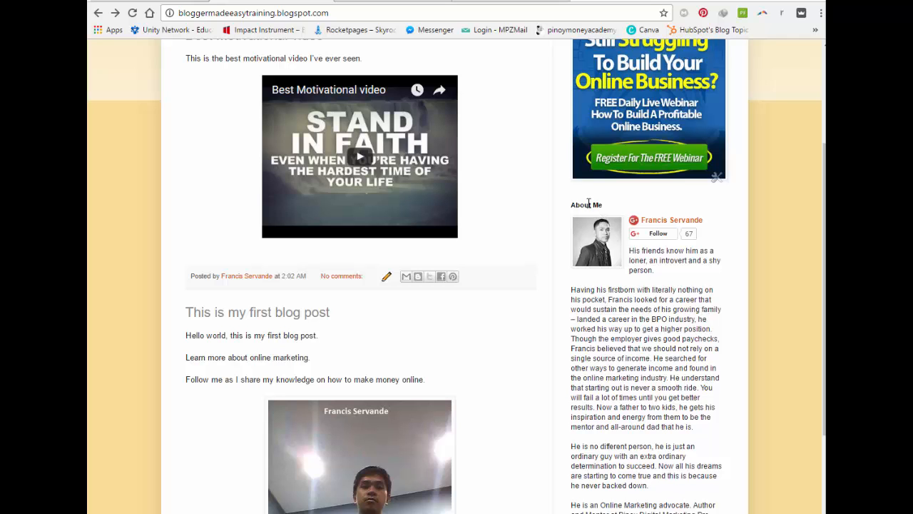
pyautogui.scroll(-2, 691, 333)
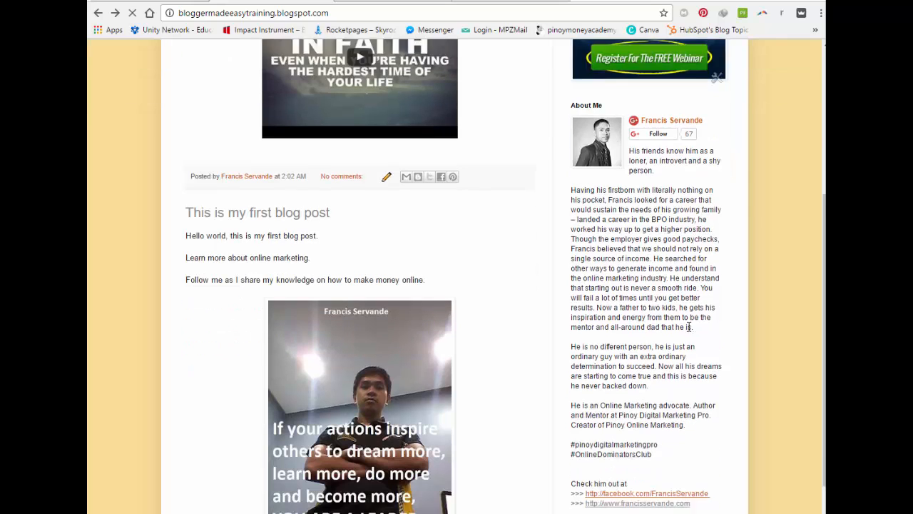
pyautogui.scroll(-1, 690, 327)
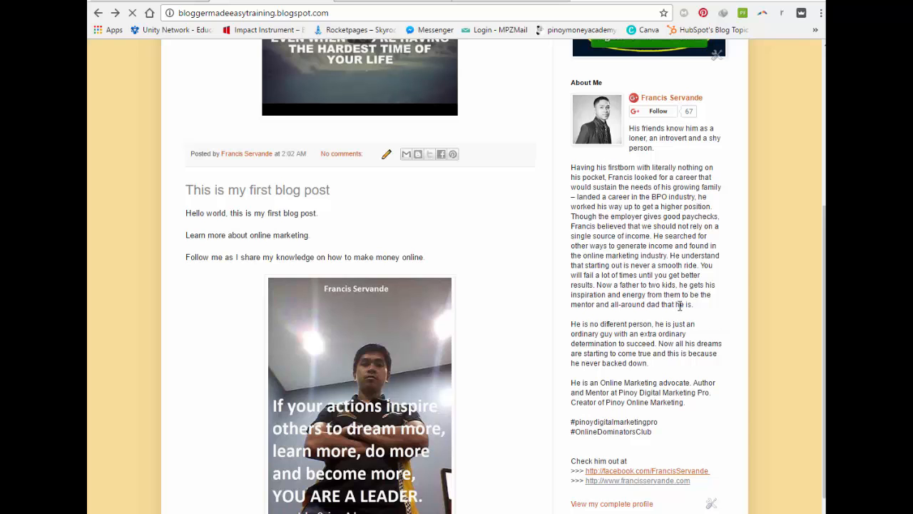
pyautogui.scroll(-3, 678, 300)
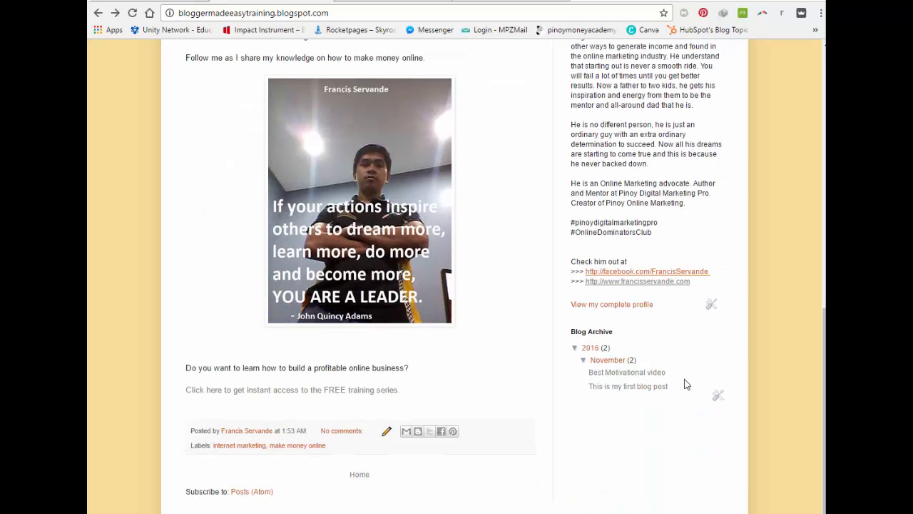
pyautogui.scroll(4, 681, 373)
pyautogui.scroll(4, 678, 364)
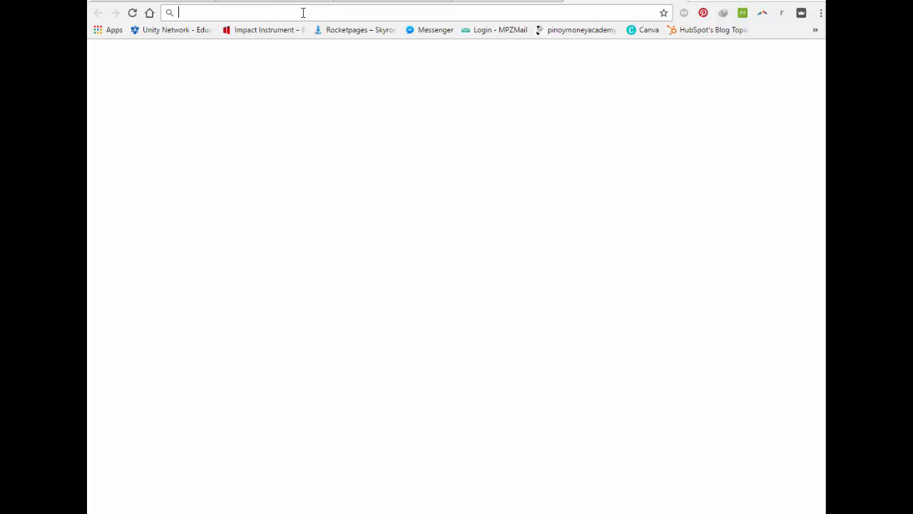
# Go to the Facebook for Developers social plugins documentation and open the Page Plugin page.
pyautogui.write('developers.facebook.com')
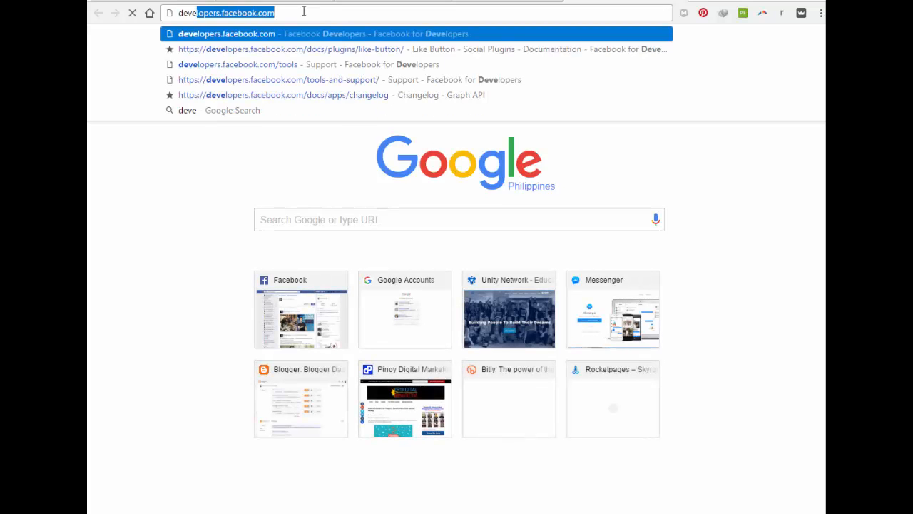
pyautogui.click(314, 51)
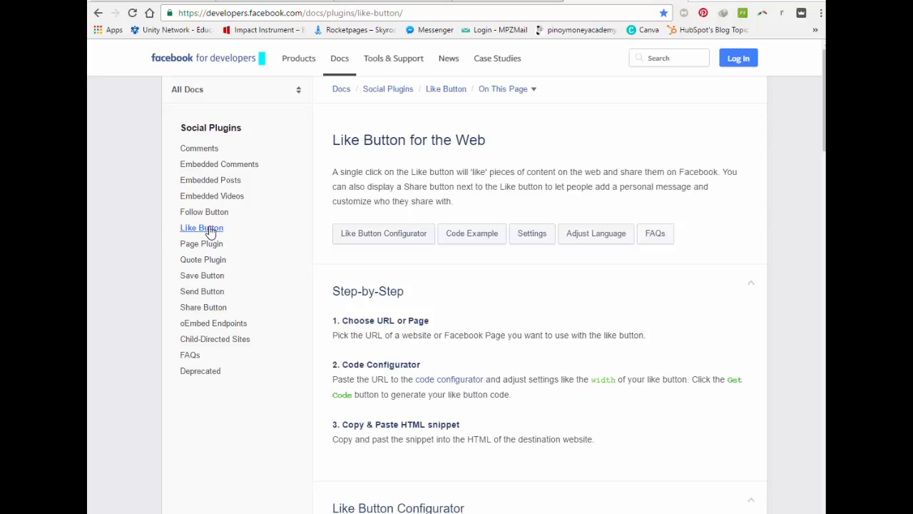
pyautogui.click(214, 245)
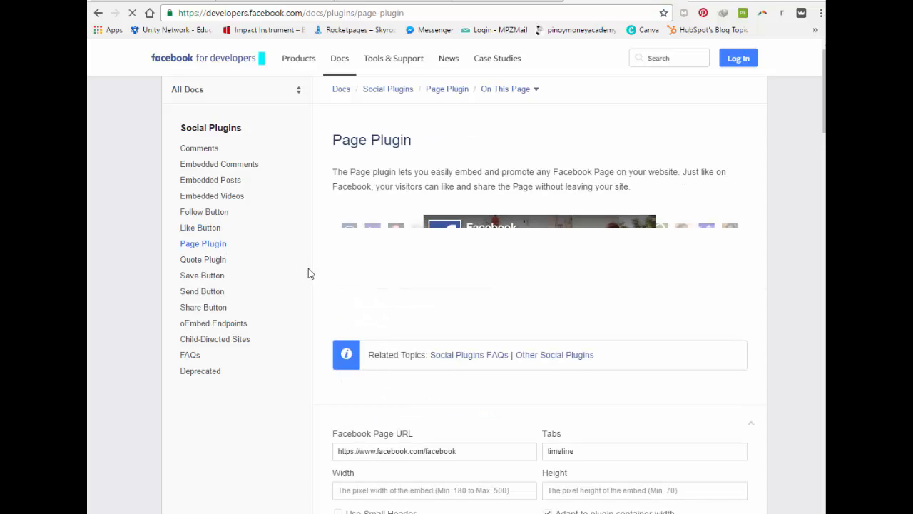
pyautogui.scroll(-3, 309, 266)
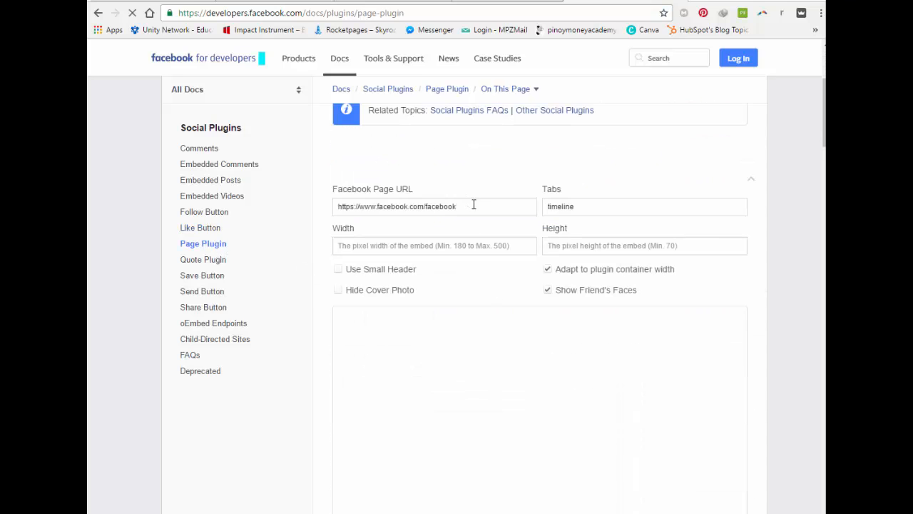
pyautogui.moveTo(473, 205); pyautogui.dragTo(318, 206)
pyautogui.write('https://facebook.com/thinkcreatefantastic')
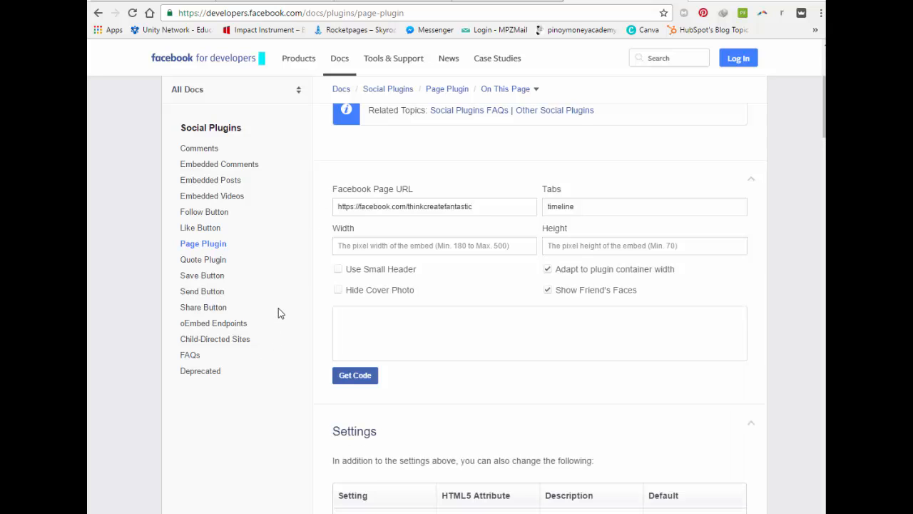
pyautogui.scroll(-1, 279, 309)
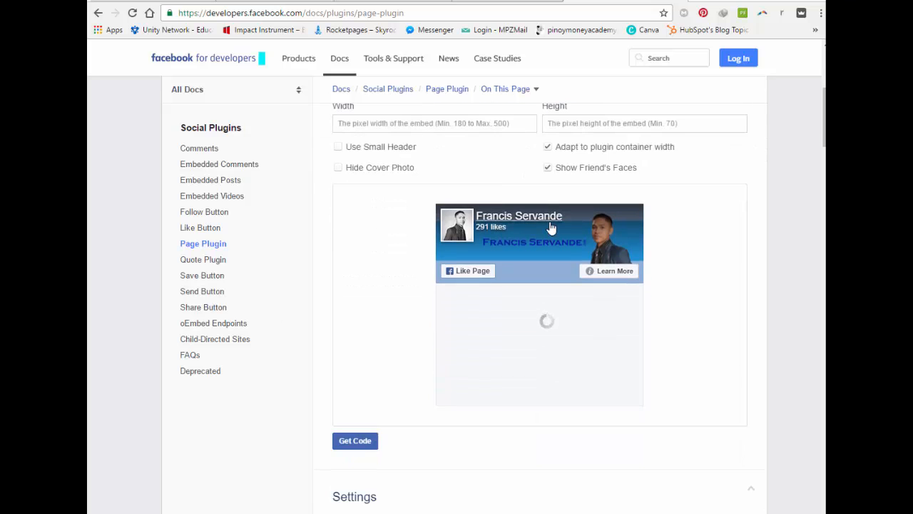
pyautogui.scroll(1, 720, 221)
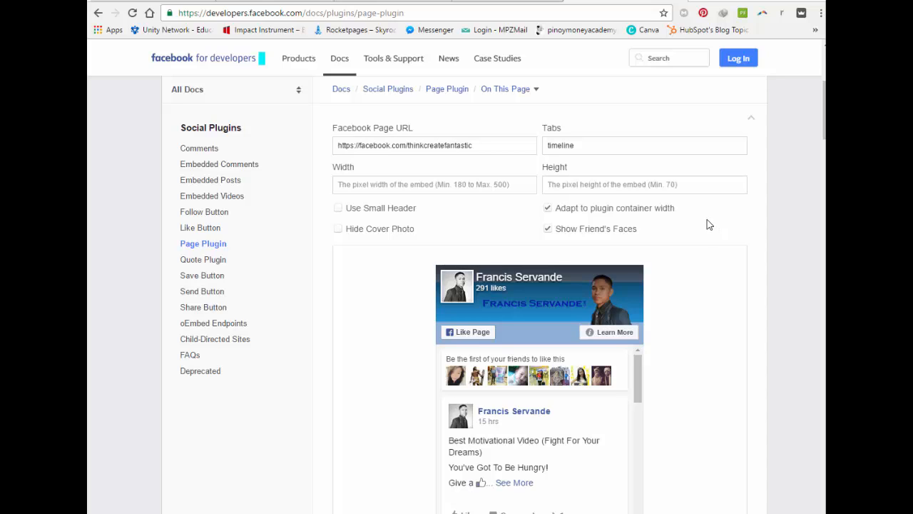
pyautogui.scroll(-2, 708, 224)
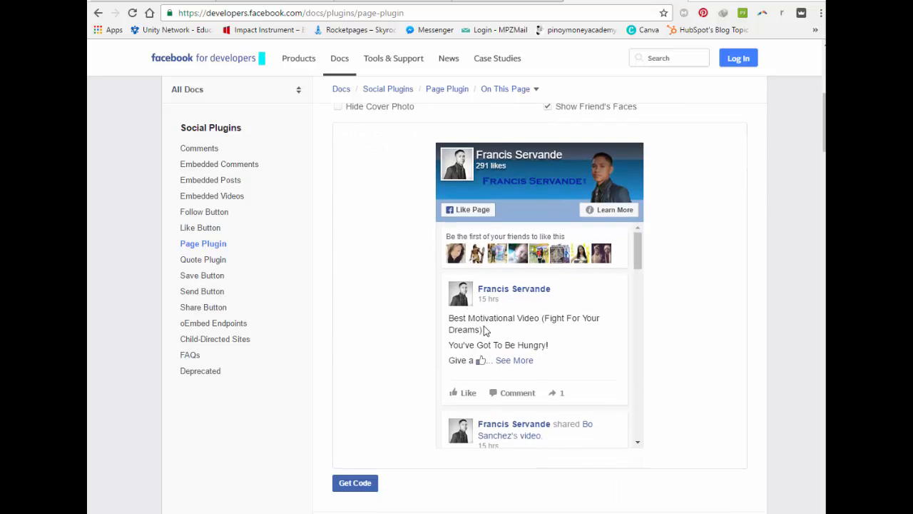
pyautogui.scroll(1, 696, 326)
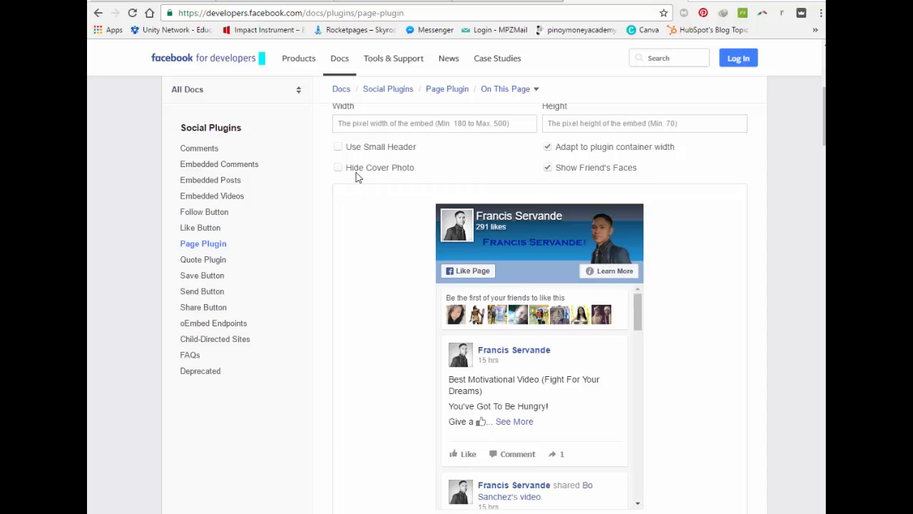
pyautogui.scroll(1, 549, 271)
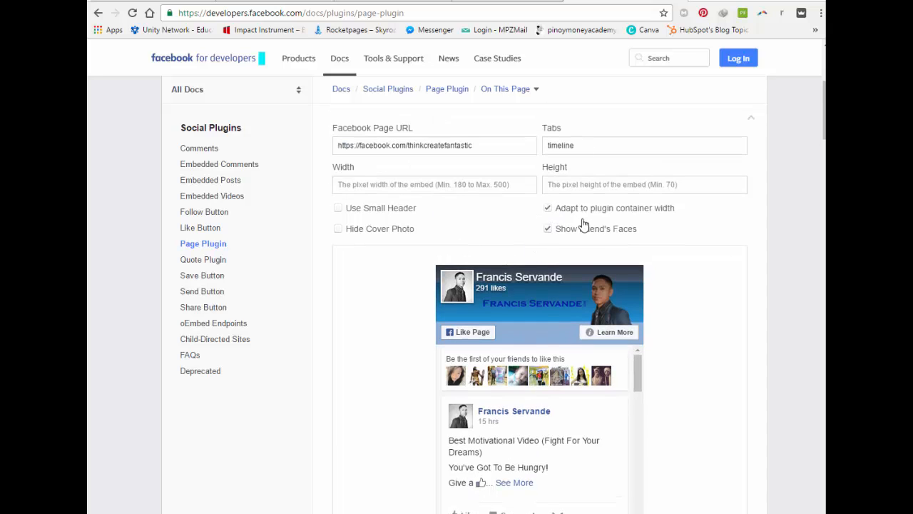
# Turn off Show Friend's Faces to compare the plugin preview, and turn it back on.
pyautogui.scroll(-1, 583, 257)
pyautogui.scroll(1, 550, 464)
pyautogui.click(548, 230)
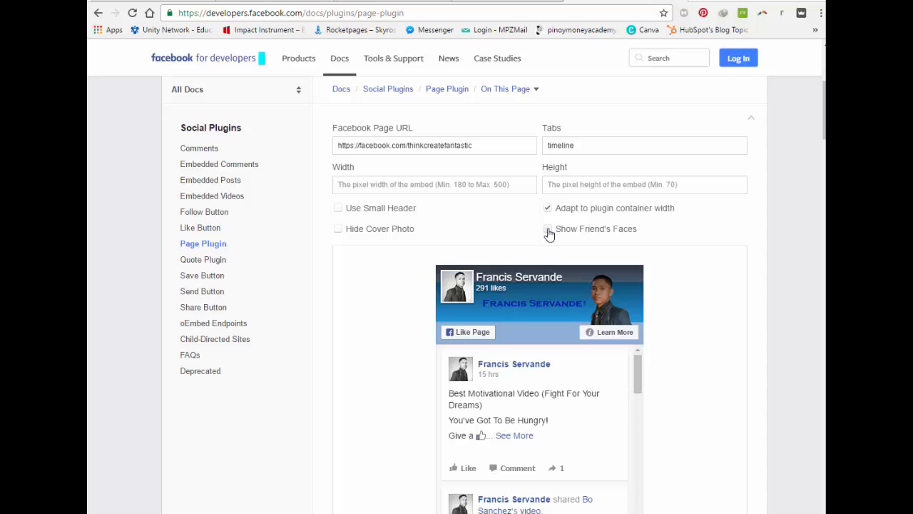
pyautogui.click(548, 230)
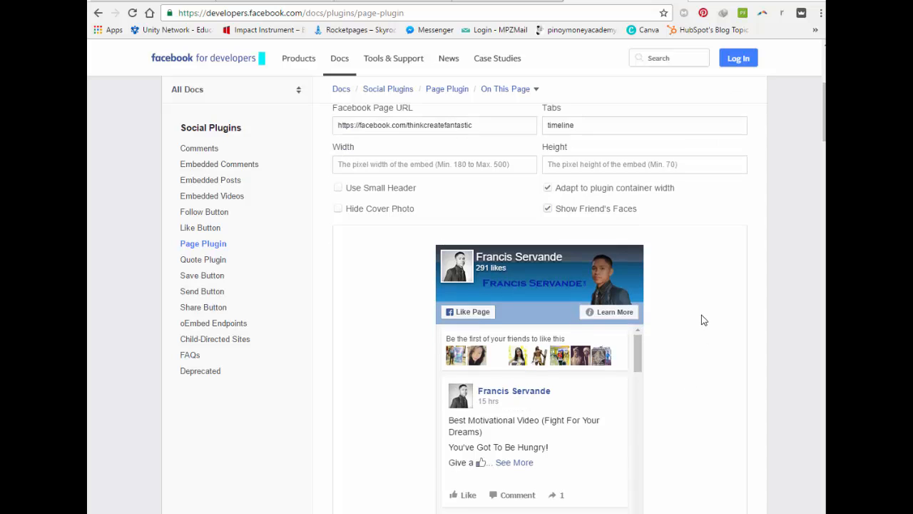
# Generate the Page Plugin code and copy the Step 3 snippet from the JavaScript SDK version.
pyautogui.scroll(-2, 703, 341)
pyautogui.scroll(-2, 714, 357)
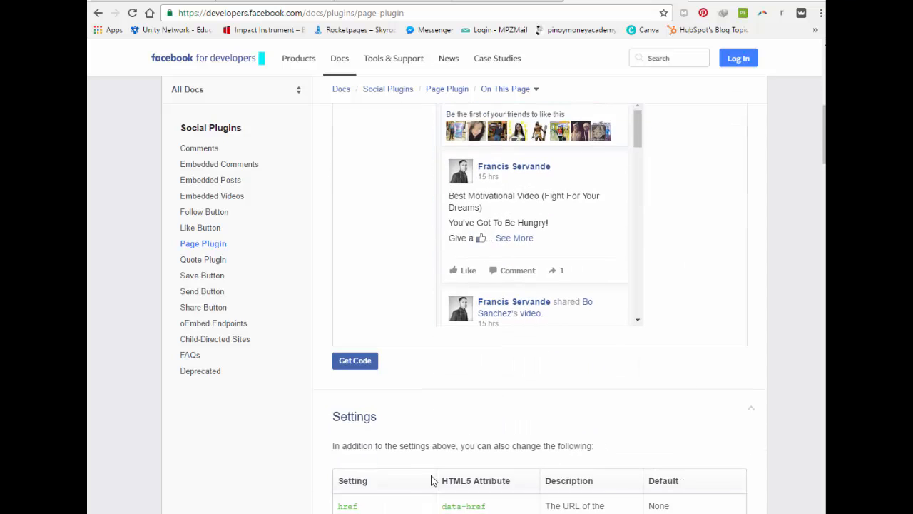
pyautogui.click(356, 361)
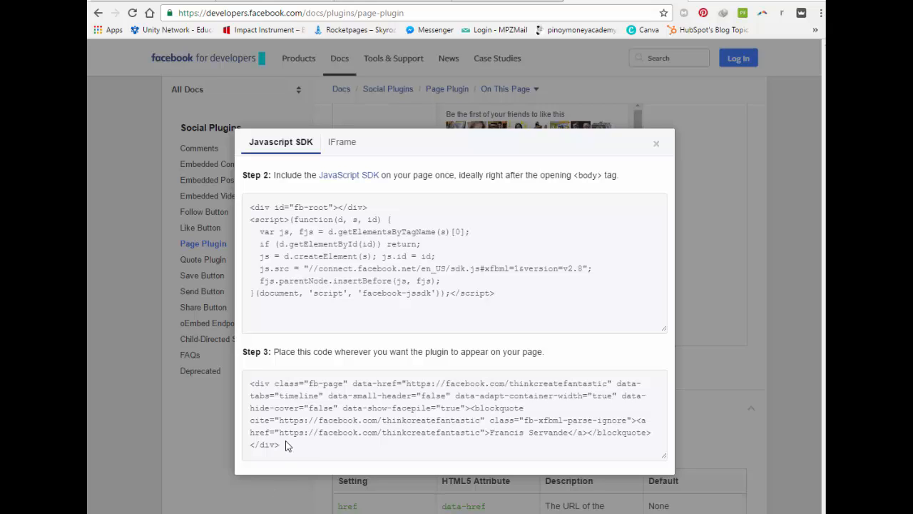
pyautogui.moveTo(282, 446); pyautogui.dragTo(251, 383)
pyautogui.hotkey('ctrl', 'c')
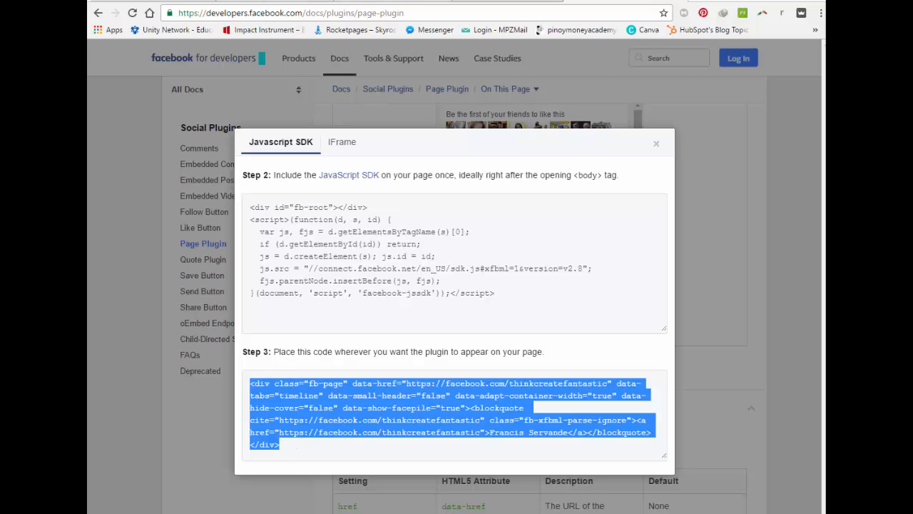
# Return to the Blogger layout, add an HTML/JavaScript gadget to sidebar-right-1, and paste the Facebook plugin code as its content.
pyautogui.click(336, 4)
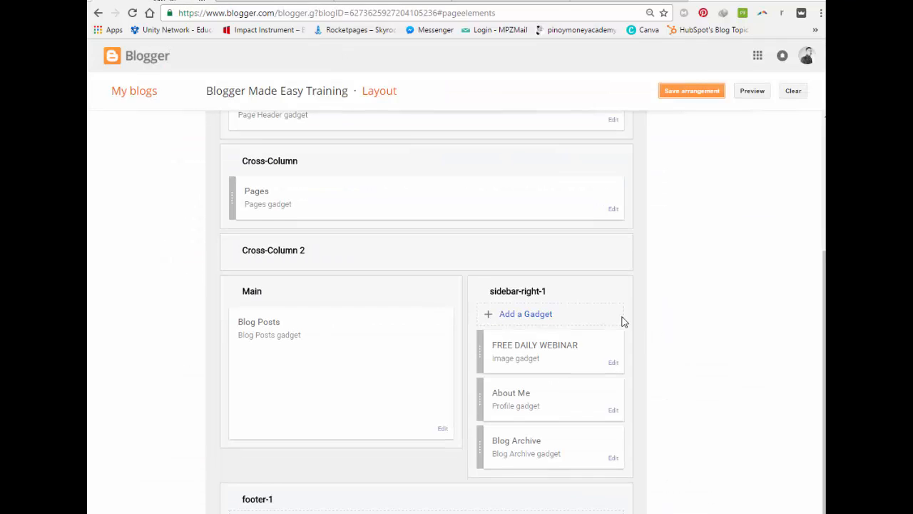
pyautogui.scroll(-1, 623, 321)
pyautogui.click(538, 261)
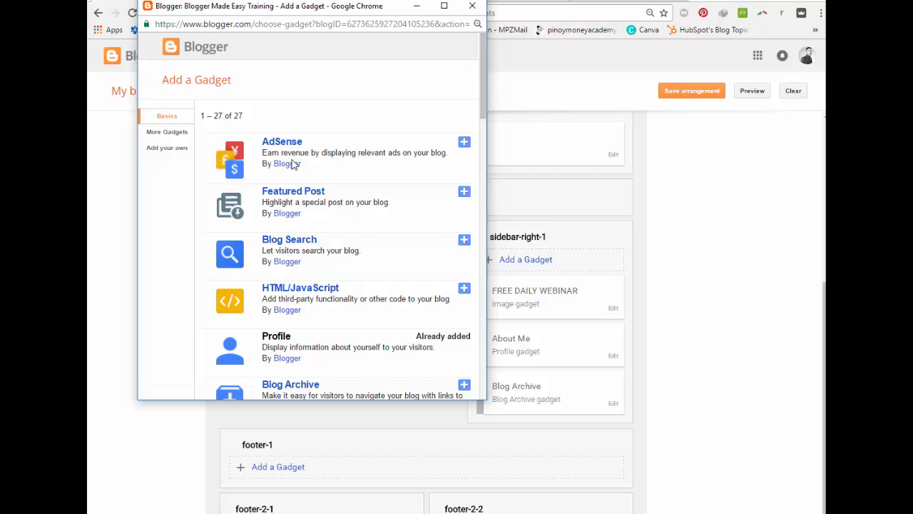
pyautogui.scroll(-2, 332, 286)
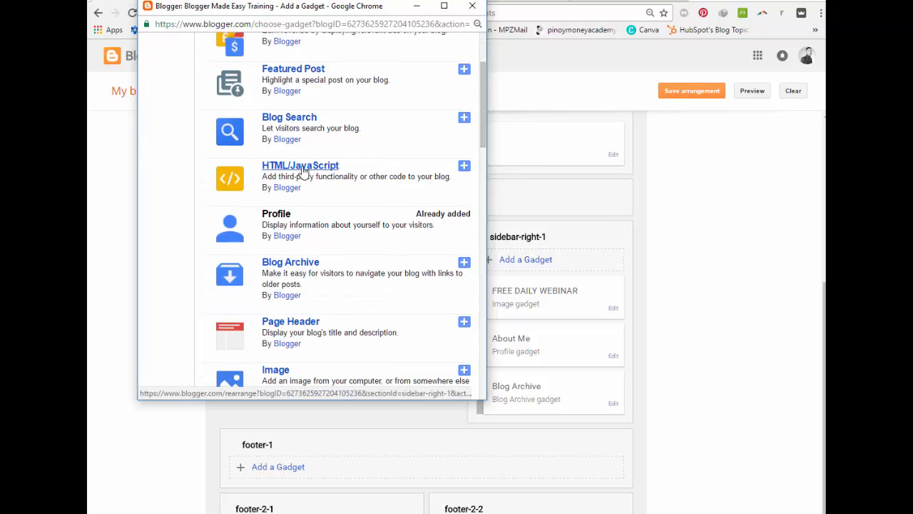
pyautogui.click(301, 165)
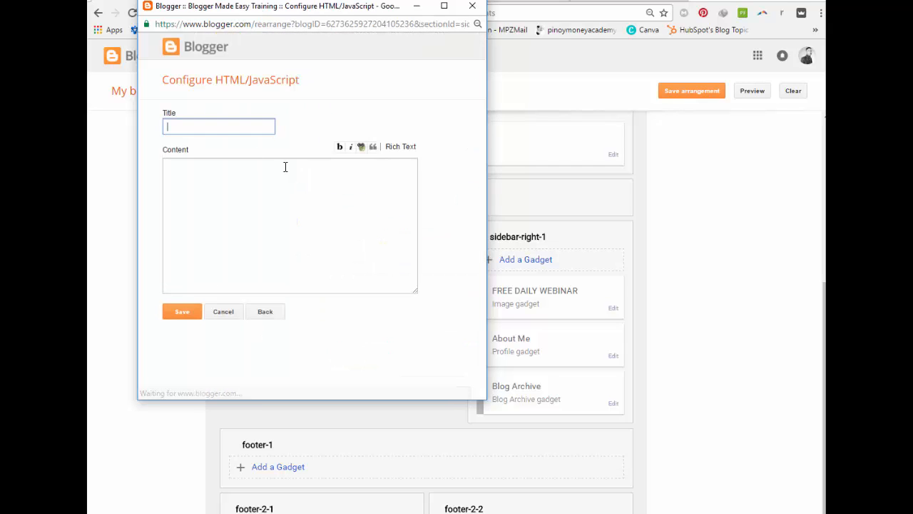
pyautogui.click(191, 206)
pyautogui.hotkey('ctrl', 'v')
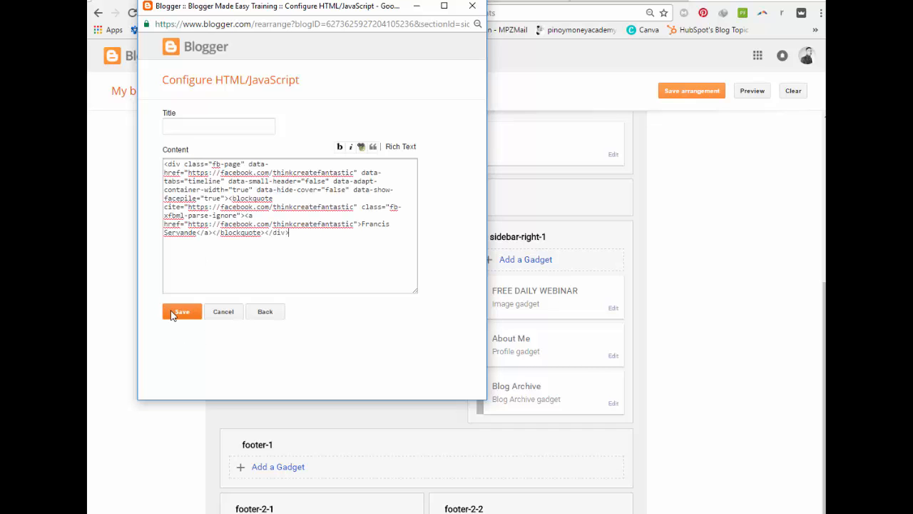
# Title the gadget "Follow Us On Facebook", save it, and move it directly below FREE DAILY WEBINAR.
pyautogui.click(182, 125)
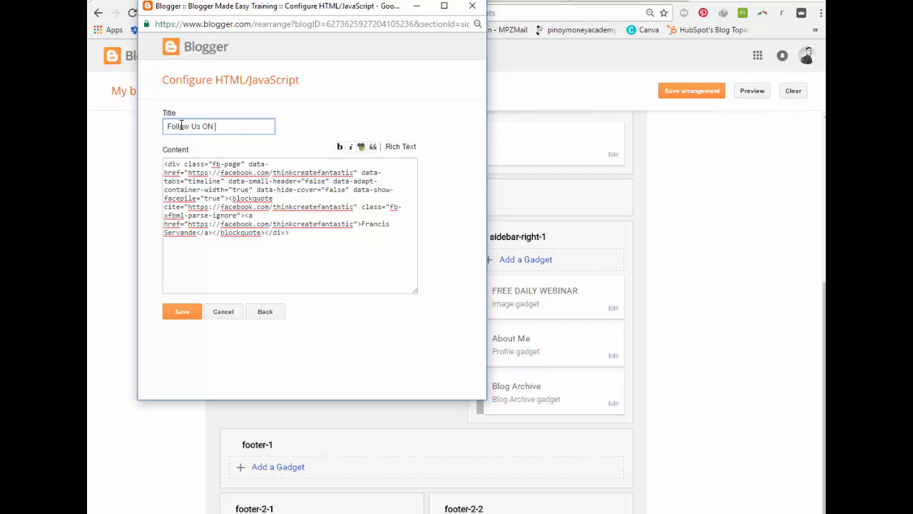
pyautogui.write('Facebook')
pyautogui.click(180, 308)
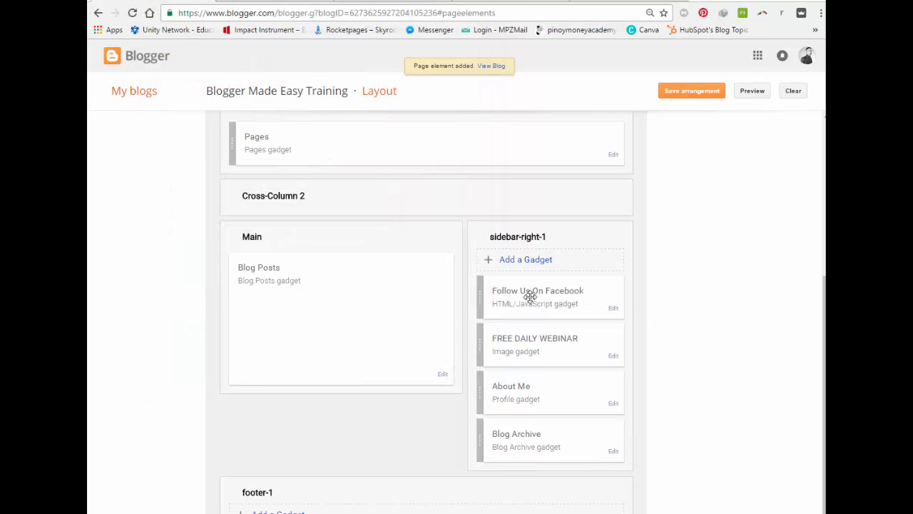
pyautogui.moveTo(530, 297); pyautogui.dragTo(537, 347)
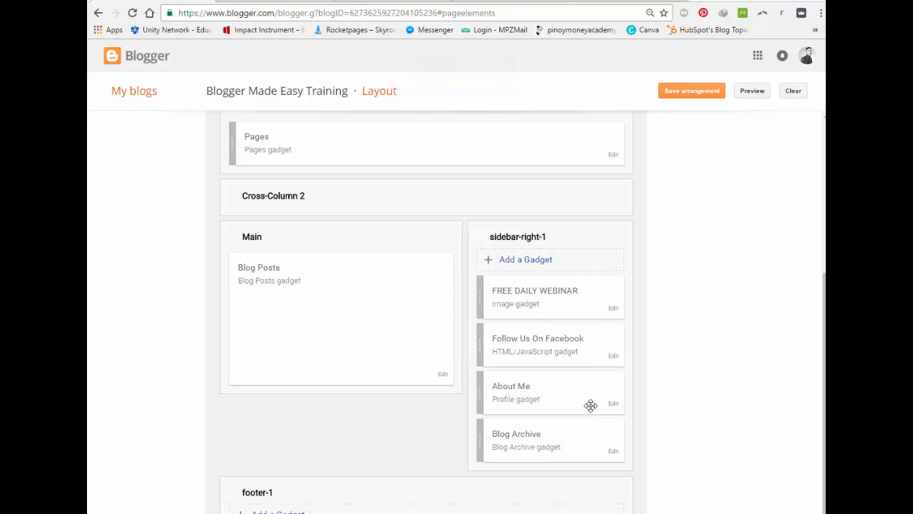
# Remove the About Me profile gadget from sidebar-right-1 and save the layout arrangement.
pyautogui.scroll(-1, 654, 328)
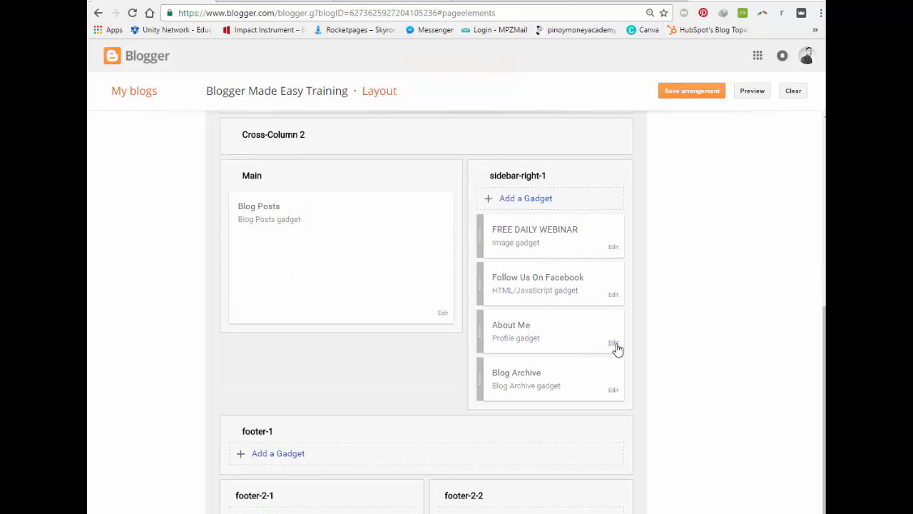
pyautogui.click(613, 343)
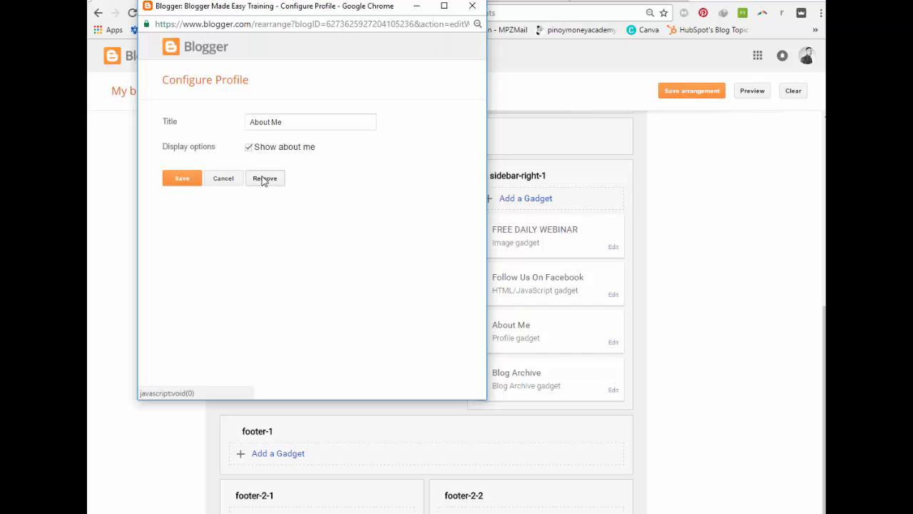
pyautogui.click(264, 179)
pyautogui.click(362, 91)
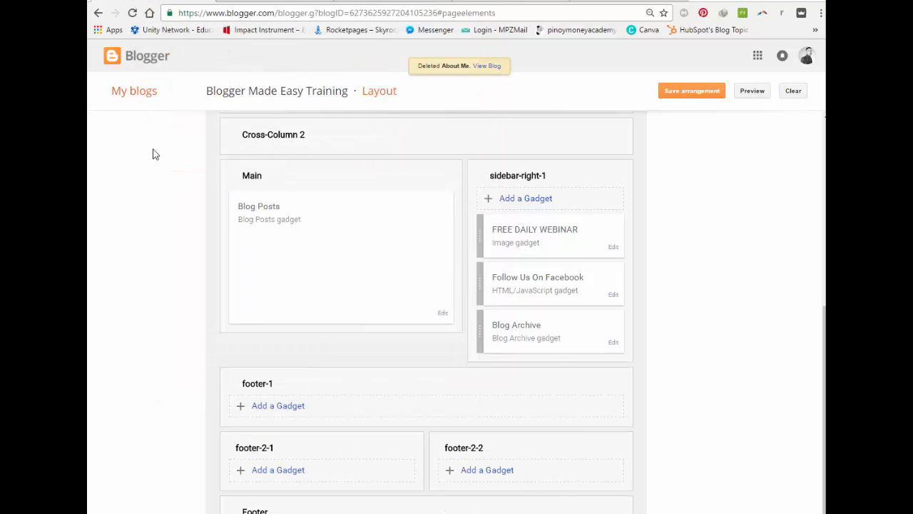
pyautogui.click(687, 94)
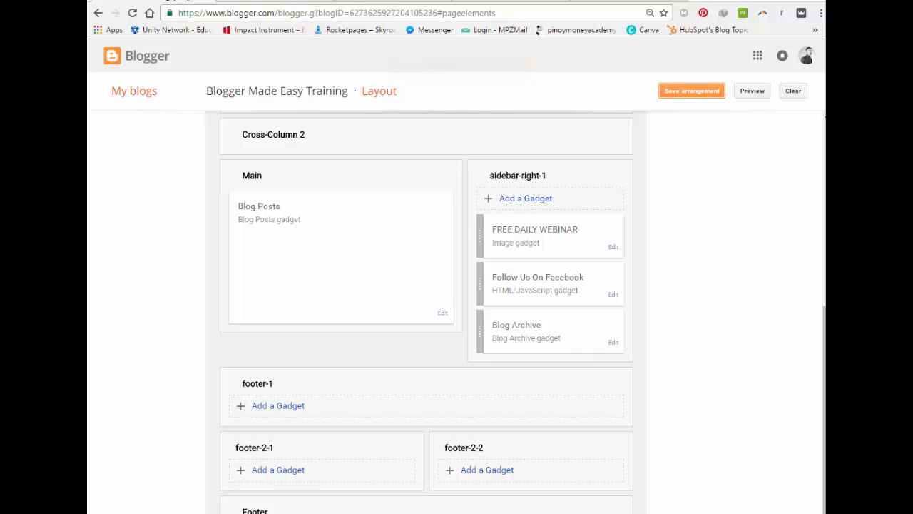
# Switch to the Facebook Page Plugin code and copy the whole Step 2 JavaScript SDK snippet.
pyautogui.click(621, 2)
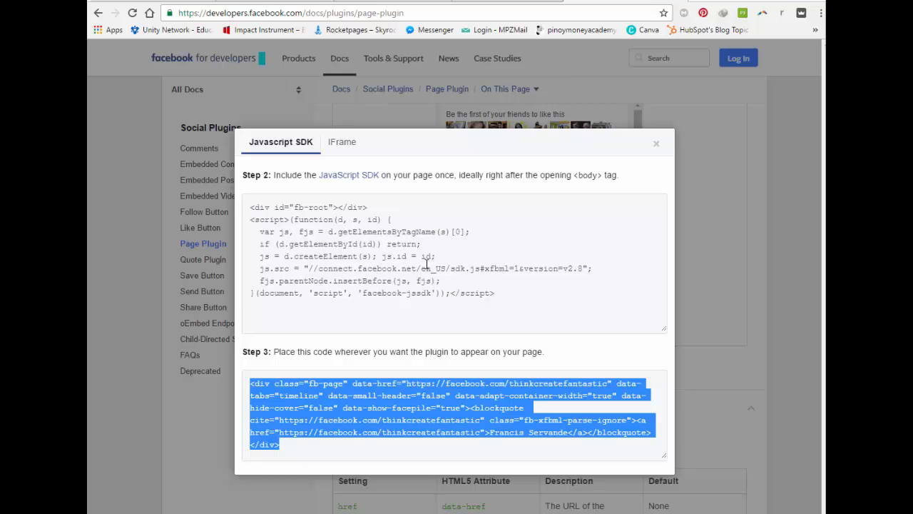
pyautogui.moveTo(505, 295)
pyautogui.moveTo(505, 294); pyautogui.dragTo(251, 212)
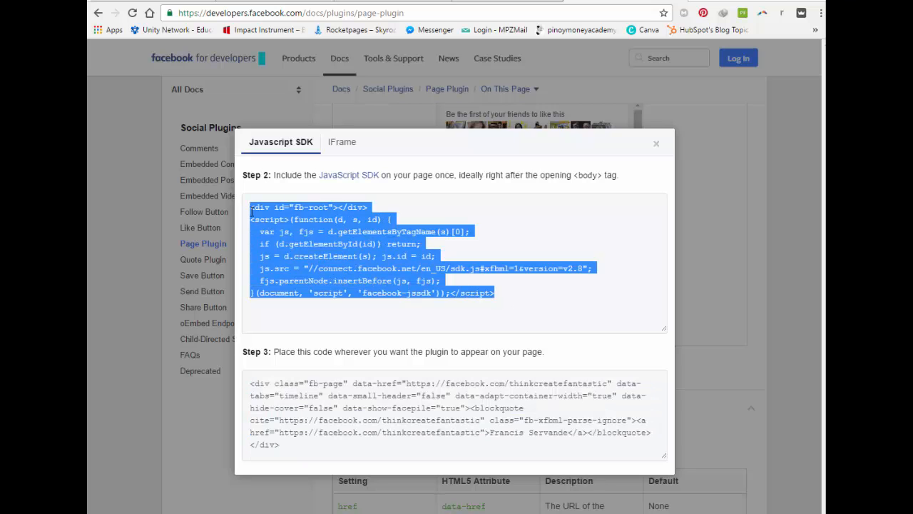
pyautogui.click(482, 219)
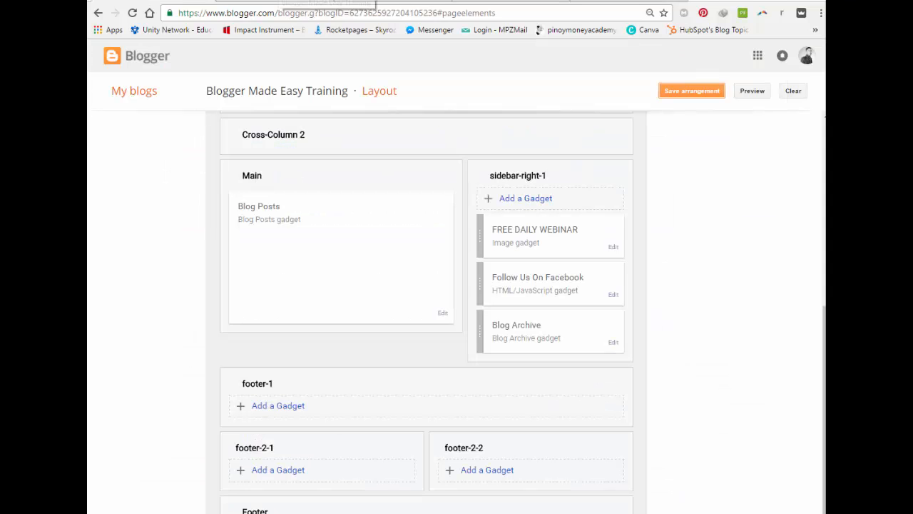
pyautogui.click(622, 0)
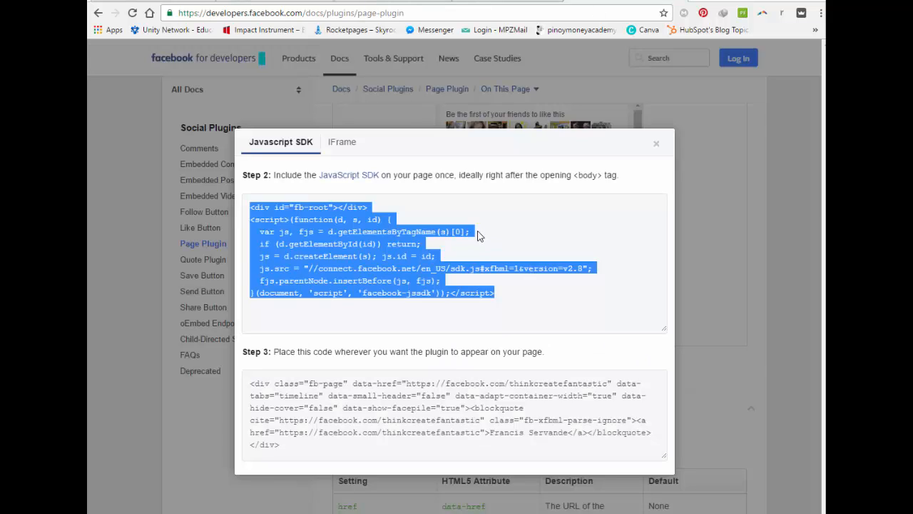
pyautogui.click(479, 236)
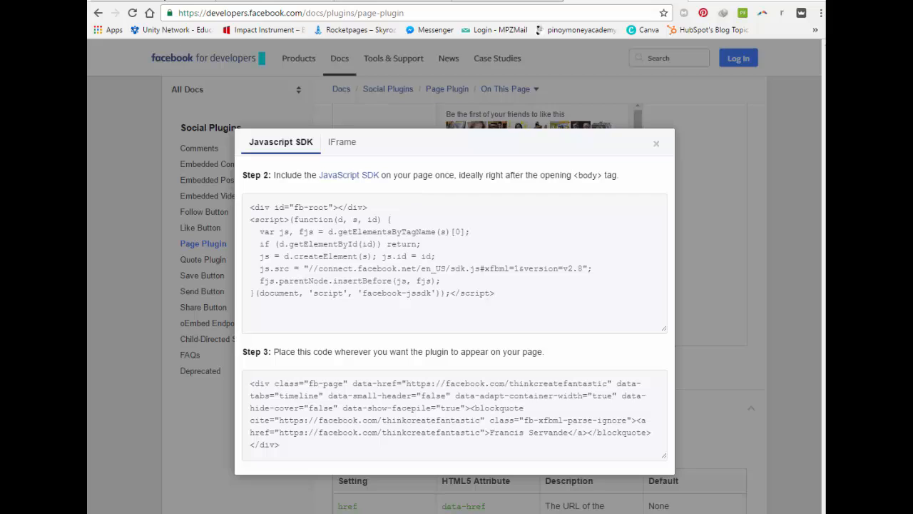
pyautogui.moveTo(495, 293); pyautogui.dragTo(250, 209)
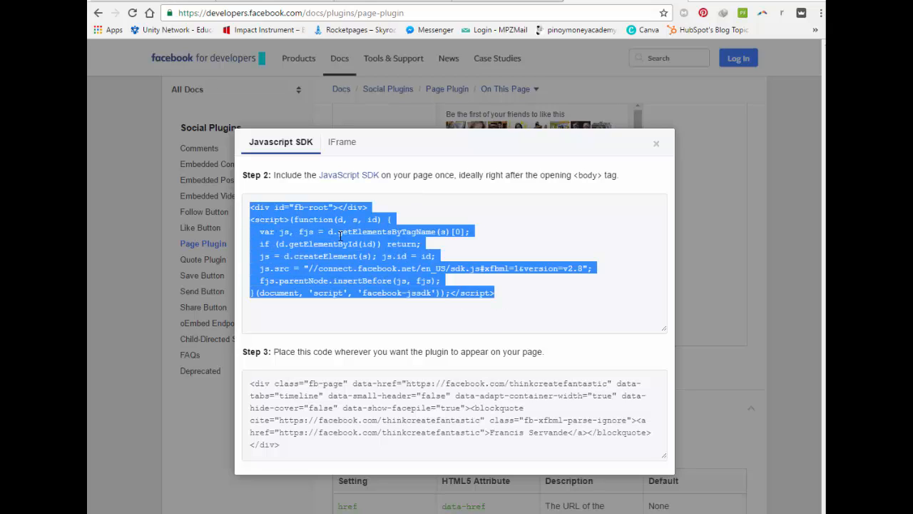
pyautogui.click(501, 291)
pyautogui.moveTo(499, 294); pyautogui.dragTo(248, 206)
pyautogui.click(501, 299)
pyautogui.moveTo(502, 293); pyautogui.dragTo(267, 211)
pyautogui.rightClick(268, 213)
pyautogui.click(297, 221)
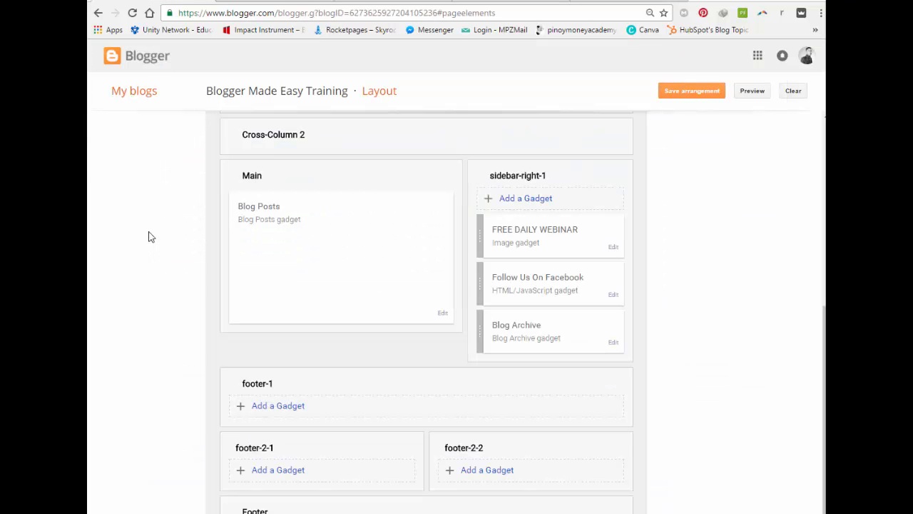
# Return to the Blogger dashboard and open the blog template's HTML for editing.
pyautogui.scroll(5, 147, 236)
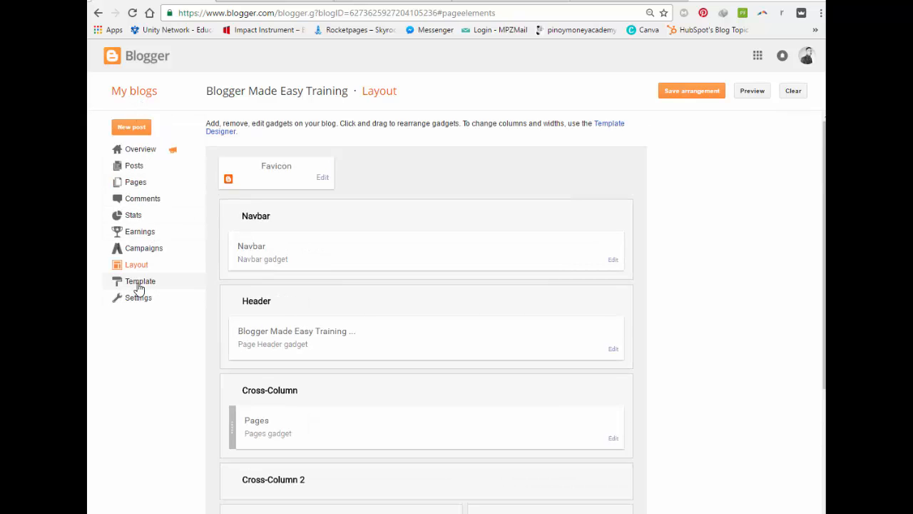
pyautogui.click(140, 284)
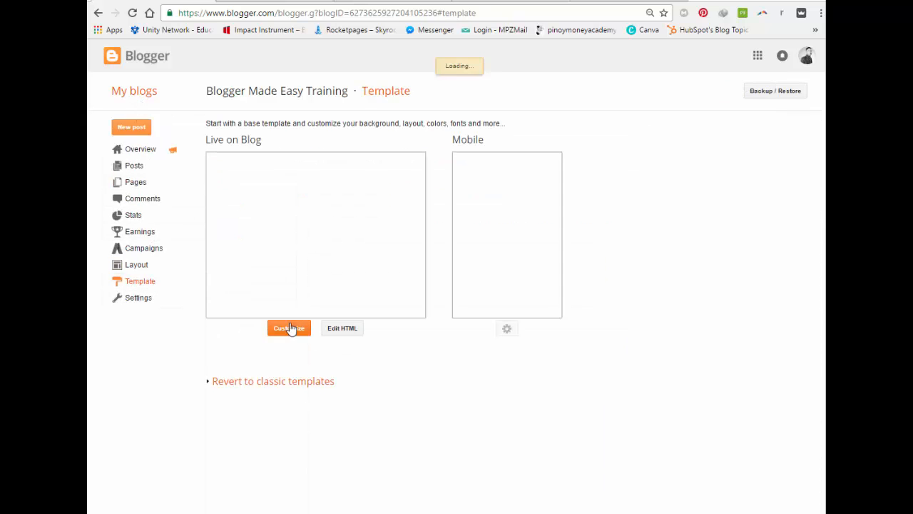
pyautogui.click(293, 330)
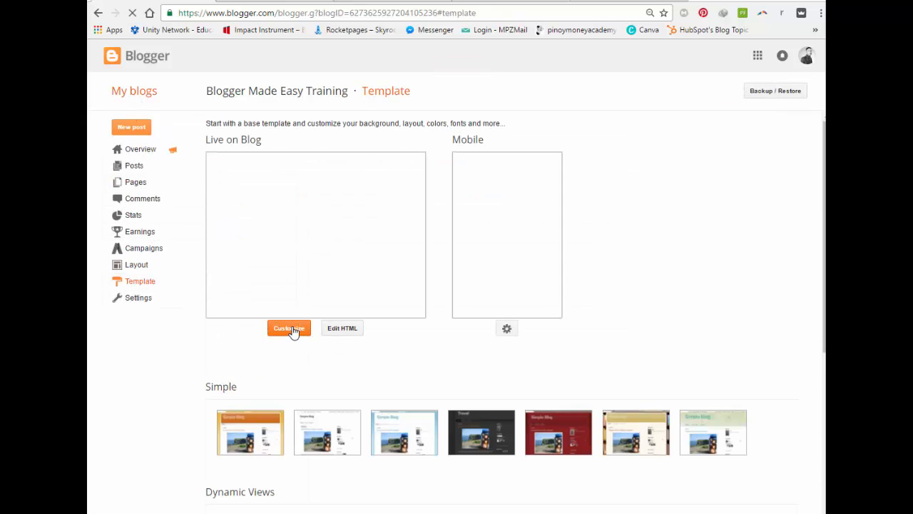
pyautogui.click(336, 330)
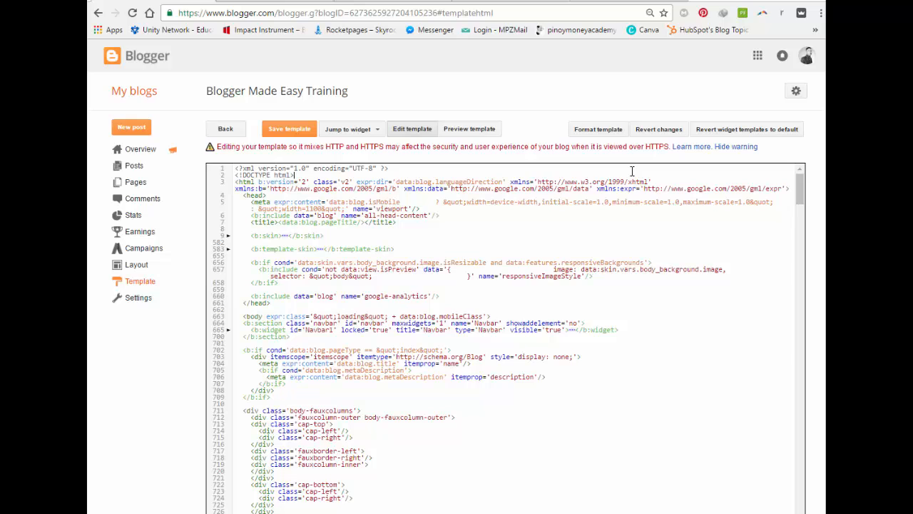
# Check which tag Step 2 of the Facebook instructions names, and search the template code for "<body" and "<body>".
pyautogui.hotkey('ctrl', 'f')
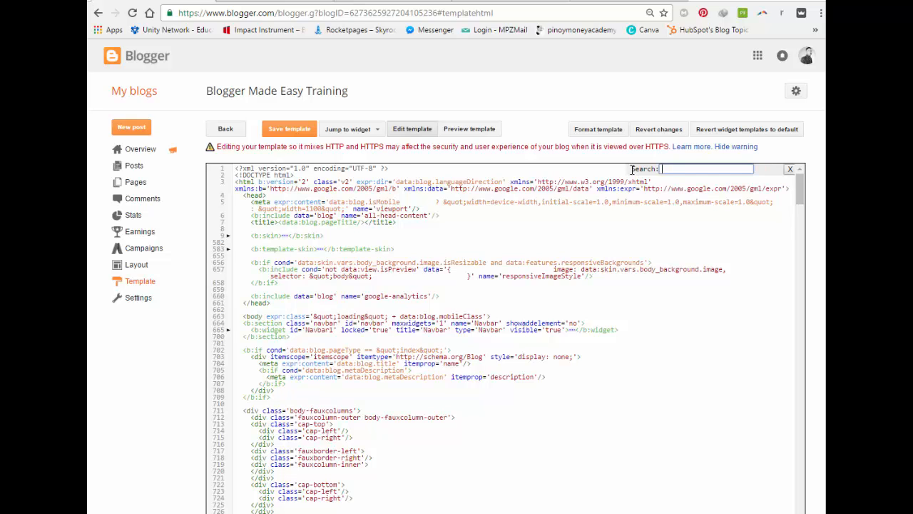
pyautogui.click(640, 2)
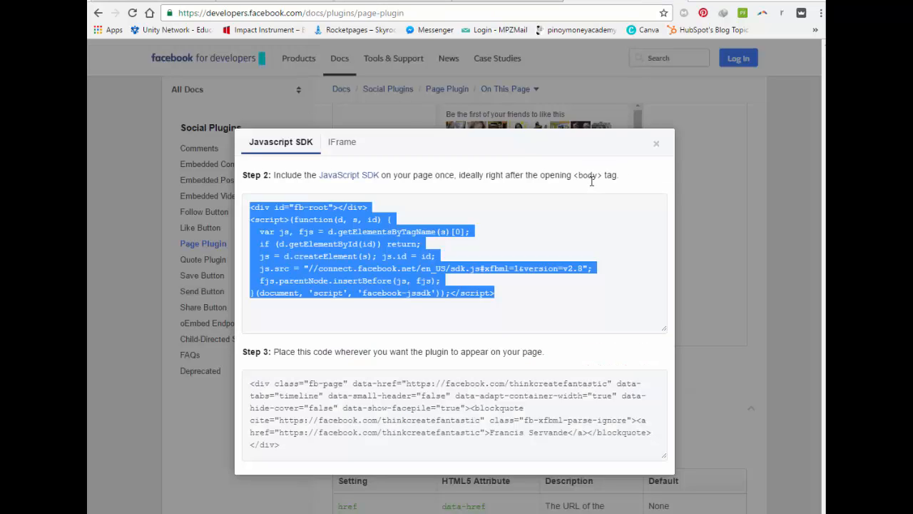
pyautogui.click(179, 1)
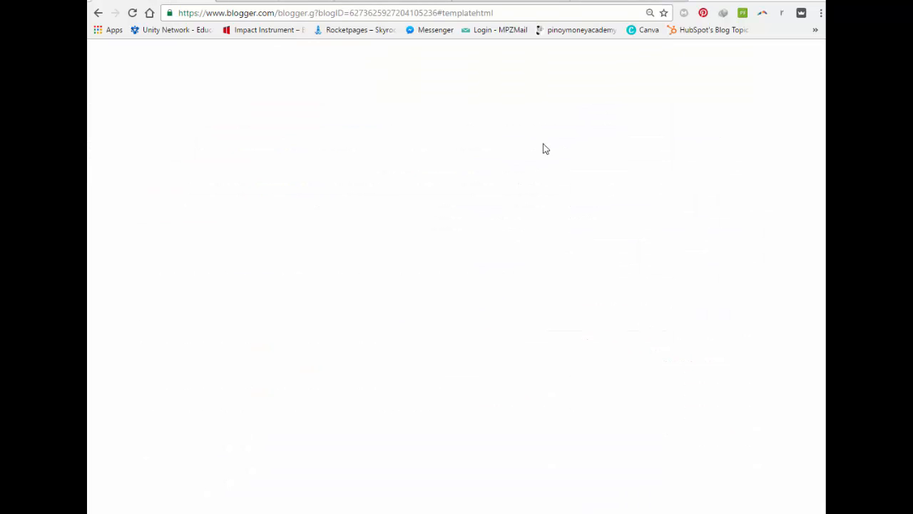
pyautogui.click(684, 170)
pyautogui.write('<')
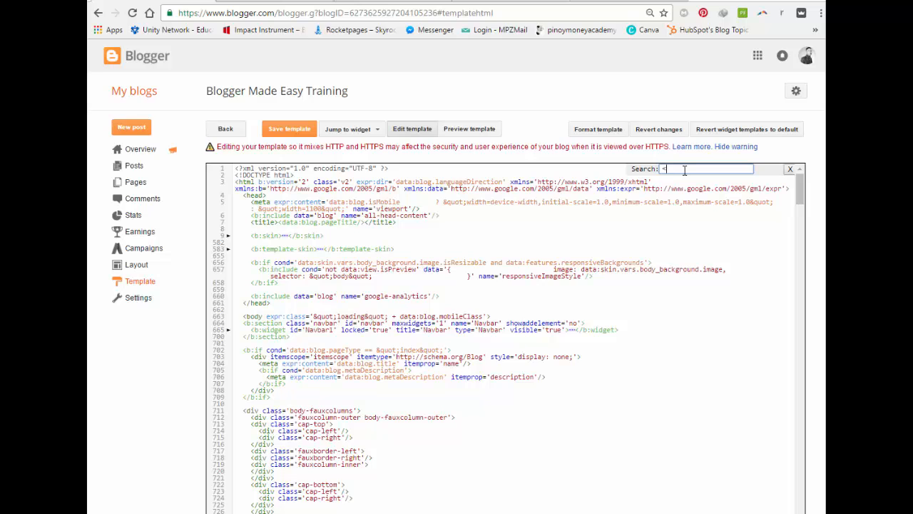
pyautogui.write('body')
pyautogui.press('Return')
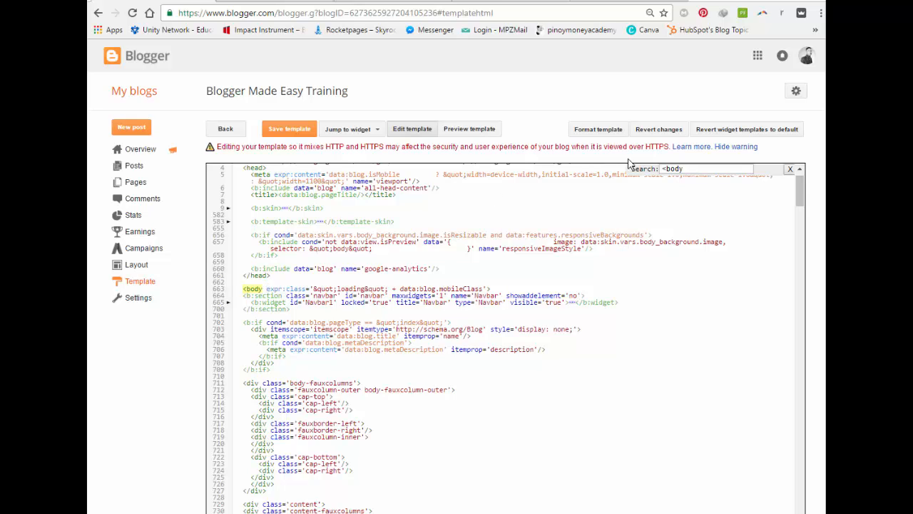
pyautogui.click(692, 170)
pyautogui.press('Return')
# Paste the Facebook SDK snippet on its own lines between </head> and the opening body tag, and try to save the template.
pyautogui.press('Return')
pyautogui.hotkey('ctrl', 'v')
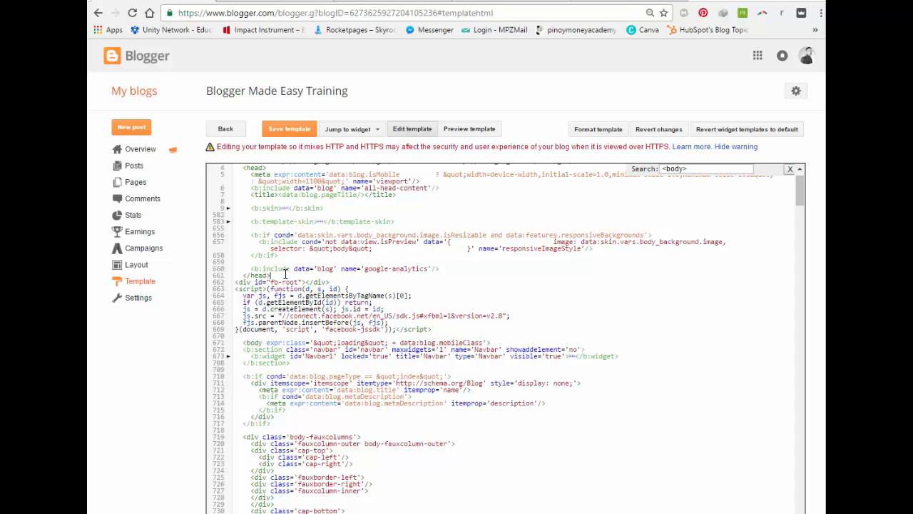
pyautogui.press('Return')
pyautogui.click(298, 132)
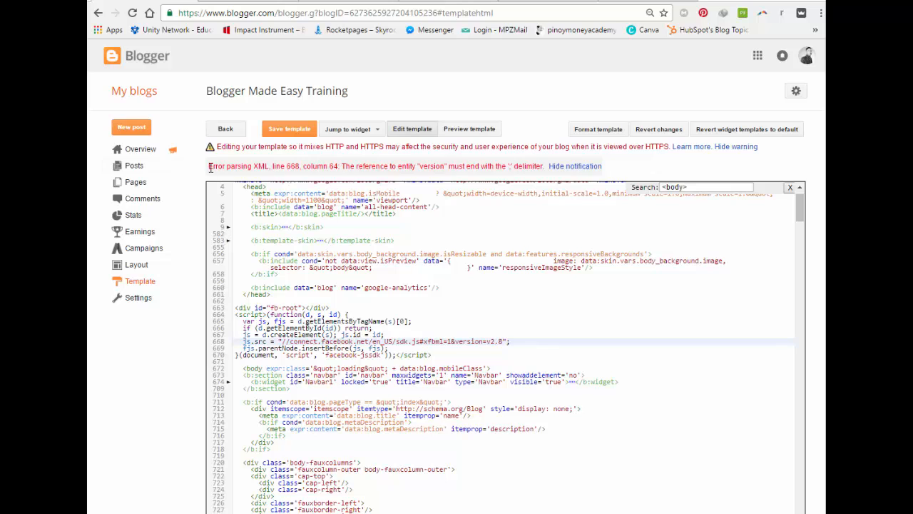
# Replace the & before "version=v2.8" in the js.src line with &amp; and save the template.
pyautogui.moveTo(209, 167); pyautogui.dragTo(268, 178)
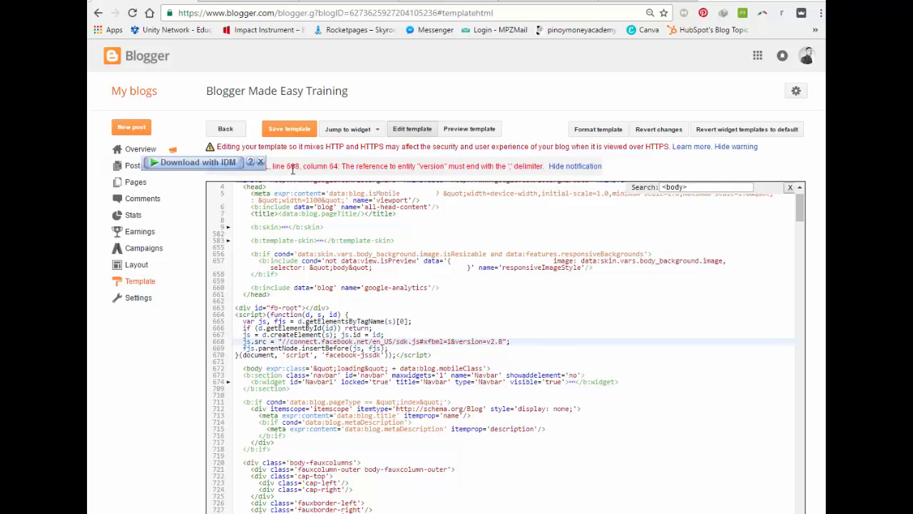
pyautogui.click(292, 169)
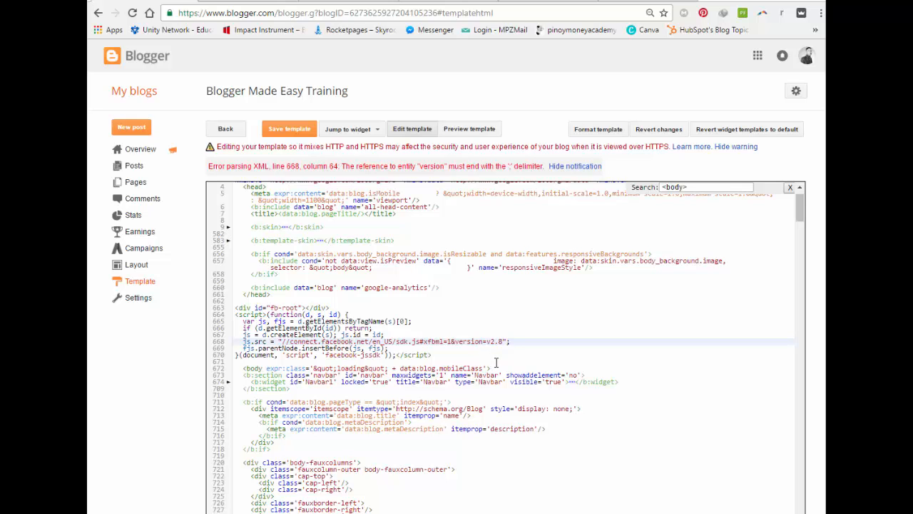
pyautogui.write('amp;')
pyautogui.click(296, 133)
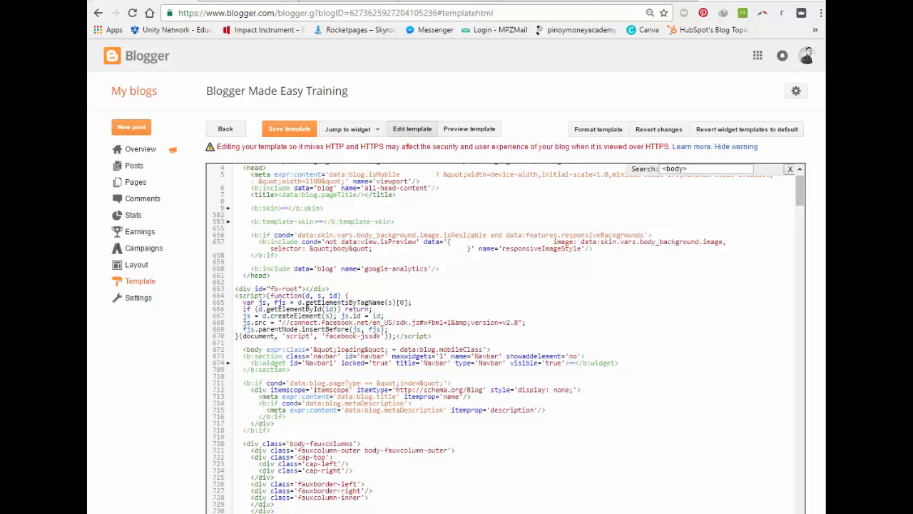
# Reload the live blog and examine the webinar banner, Follow Us On Facebook plugin, Blog Archive and posts on the home page.
pyautogui.click(236, 1)
pyautogui.click(133, 16)
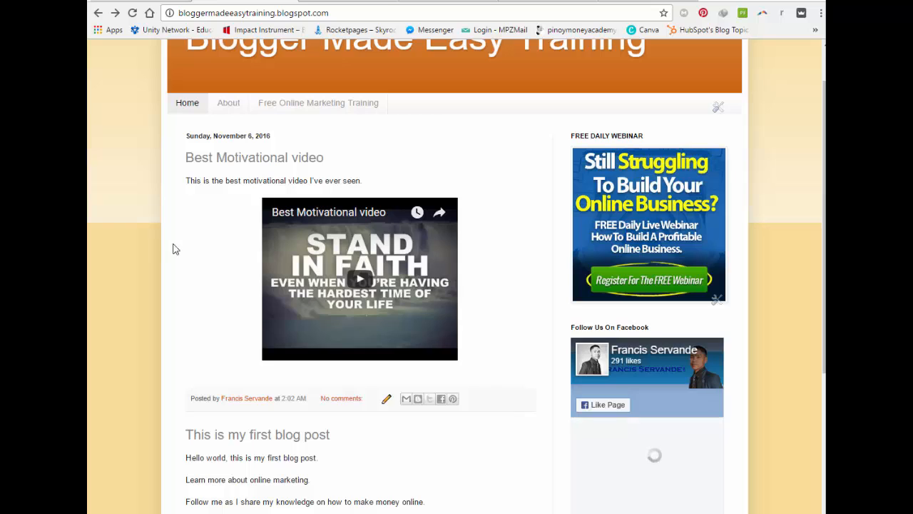
pyautogui.scroll(-3, 784, 268)
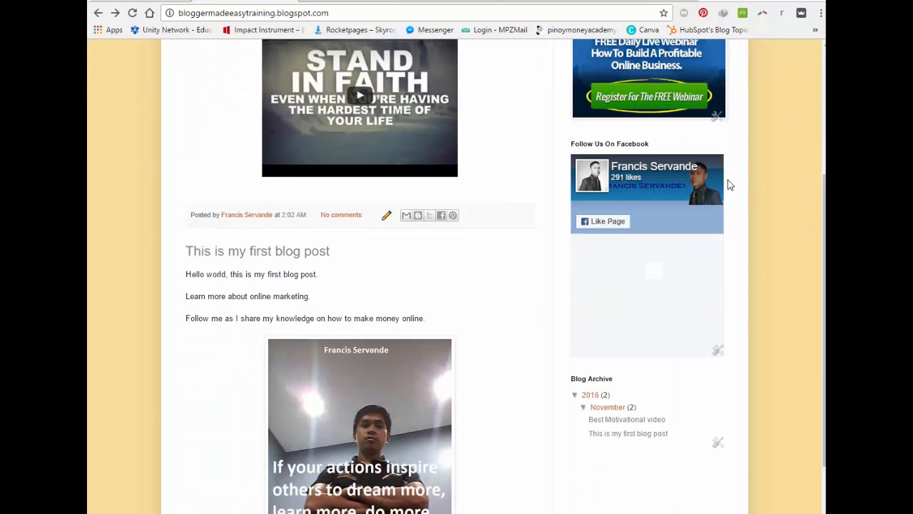
pyautogui.scroll(-2, 734, 220)
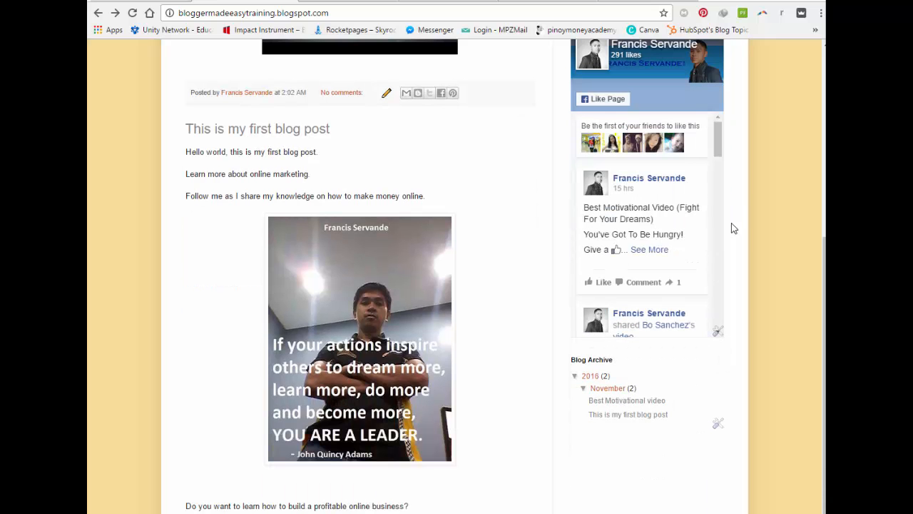
pyautogui.scroll(-2, 734, 220)
pyautogui.scroll(8, 735, 221)
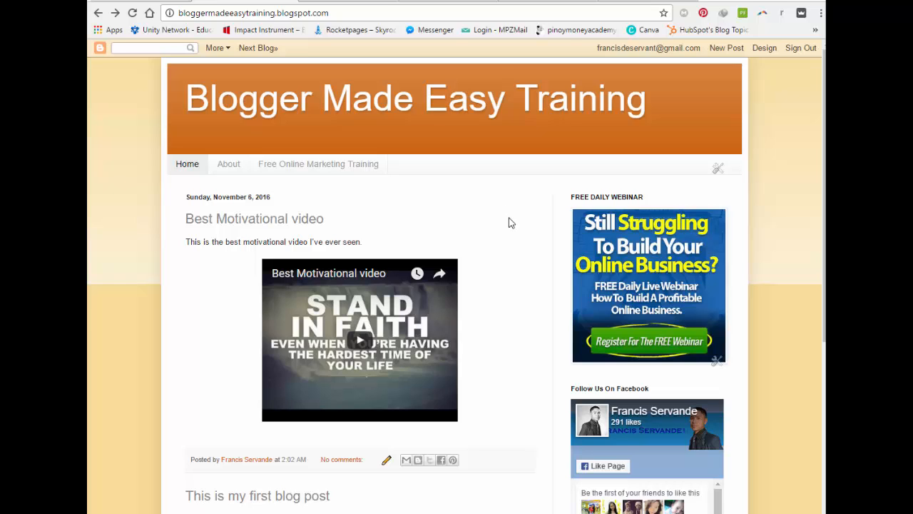
pyautogui.scroll(-3, 511, 222)
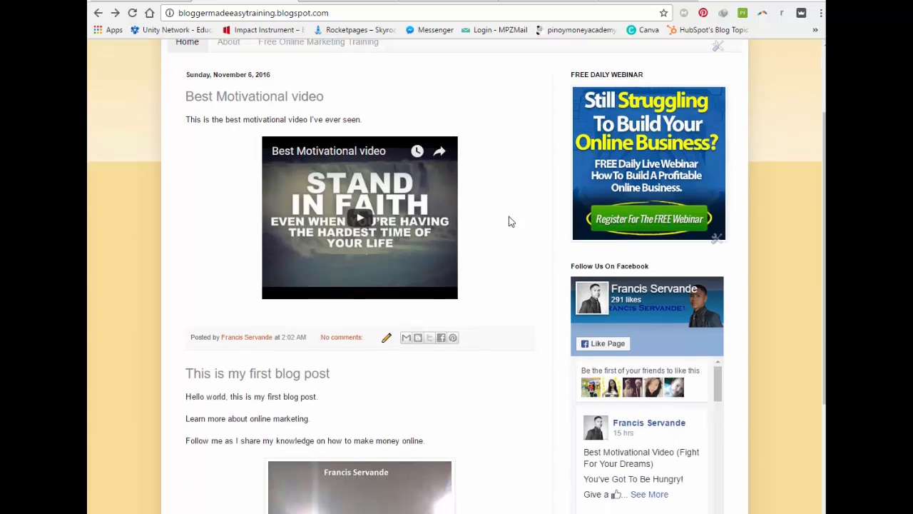
pyautogui.scroll(1, 509, 175)
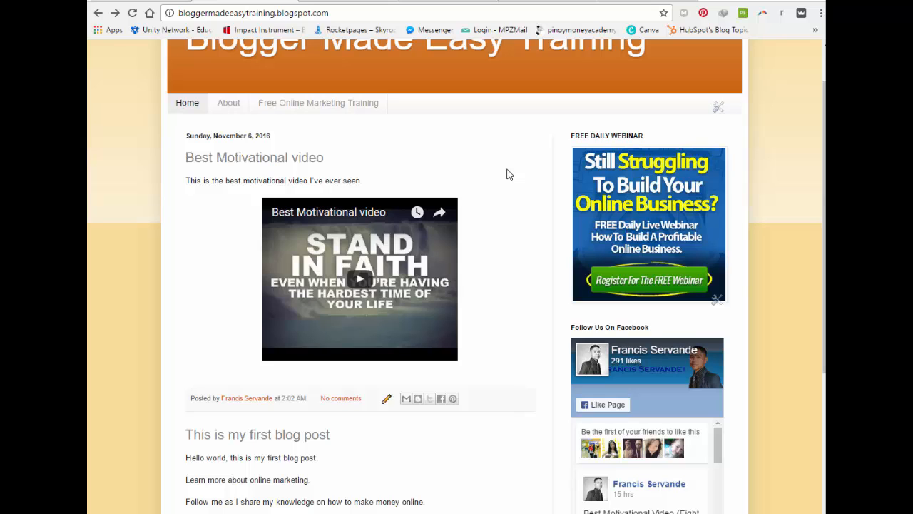
pyautogui.scroll(-1, 508, 175)
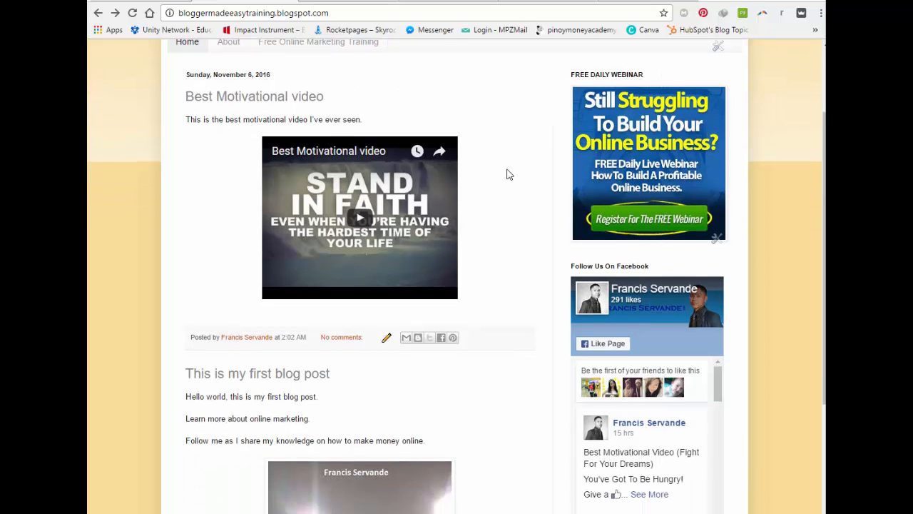
pyautogui.scroll(2, 508, 175)
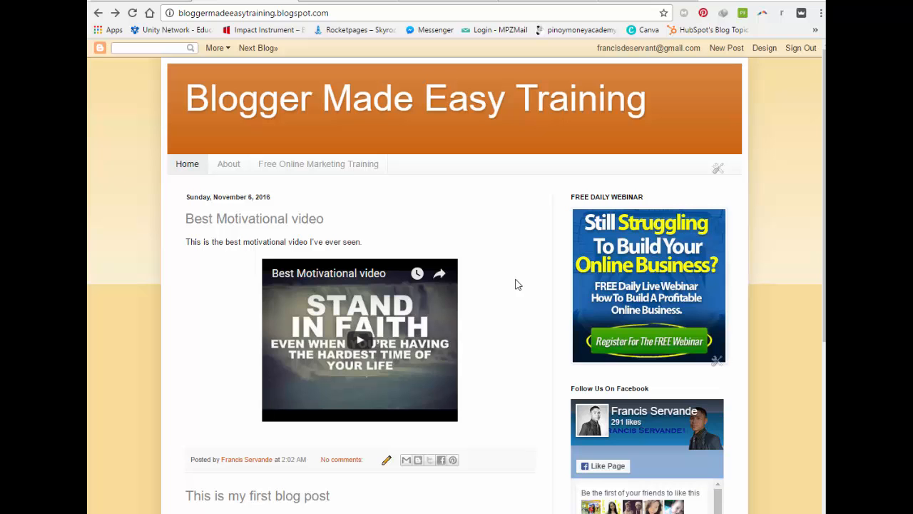
pyautogui.scroll(-3, 518, 285)
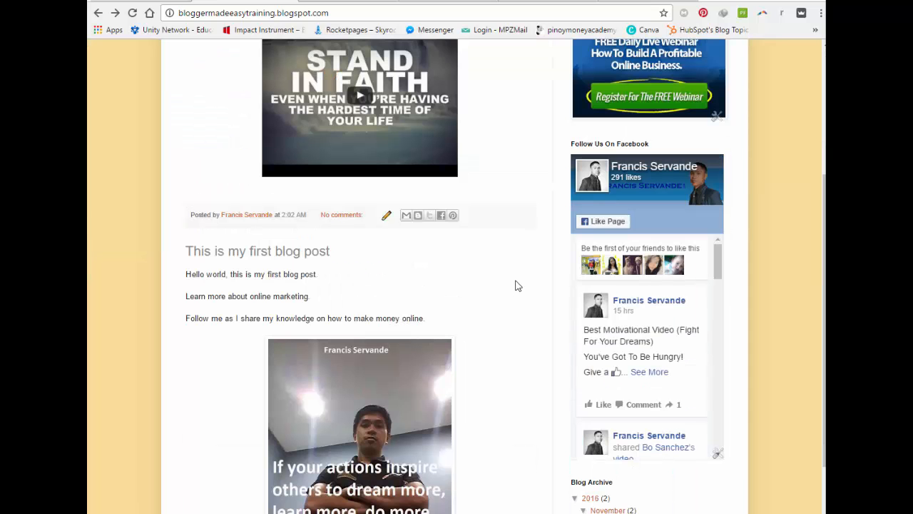
pyautogui.scroll(3, 518, 286)
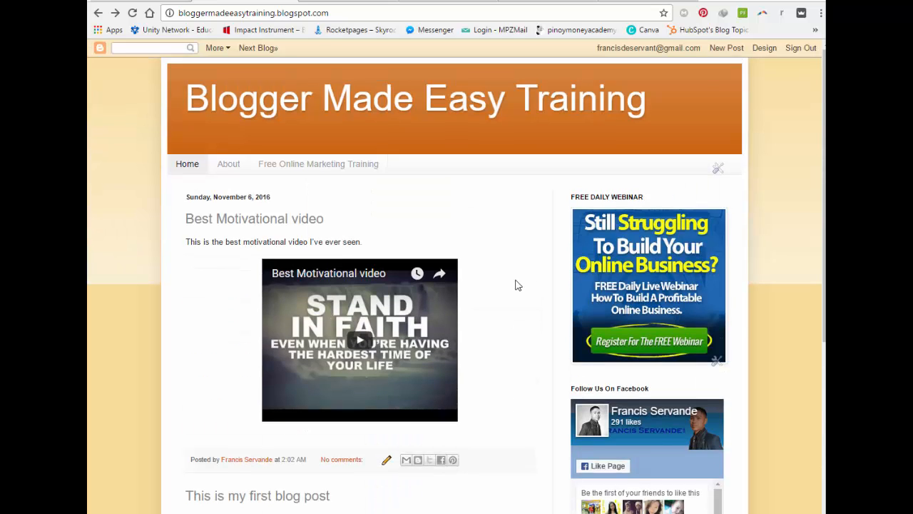